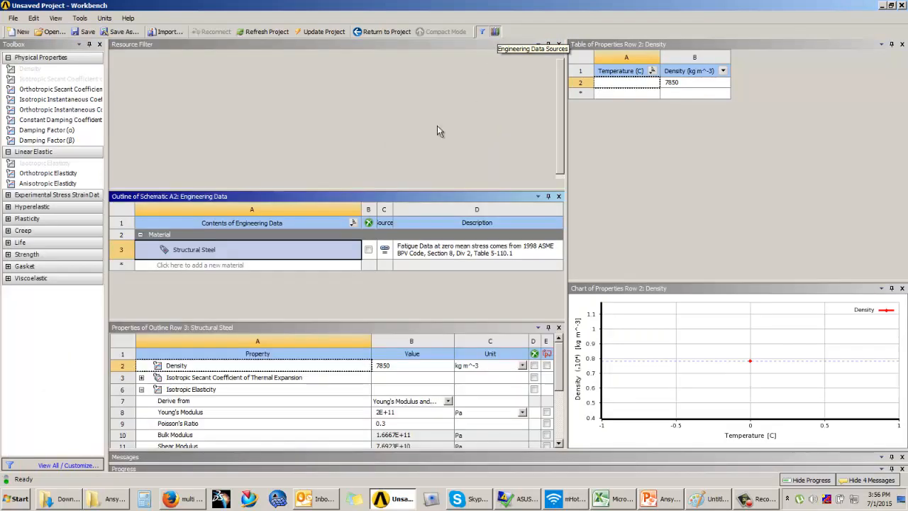
Add Stainless Steel from the General Materials library to the engineering data and return to the project schematic
click(190, 97)
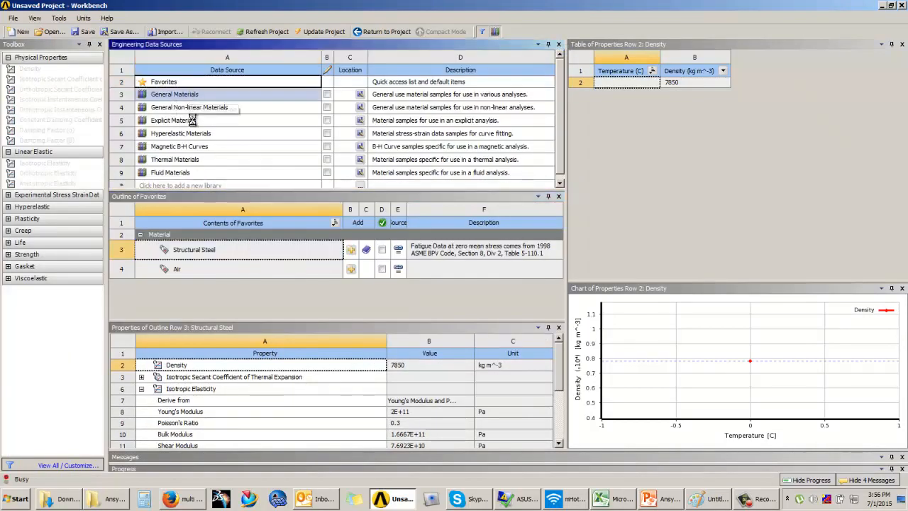
scroll(556, 226, down, 3)
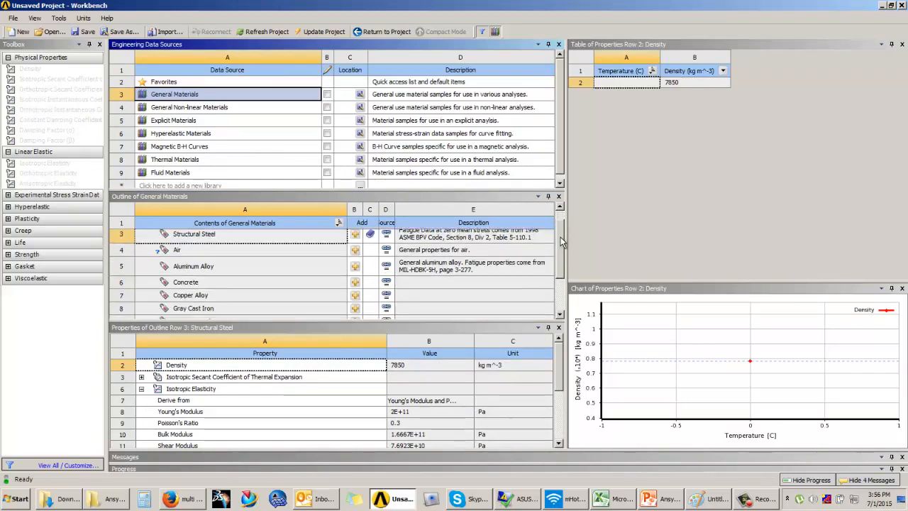
click(261, 289)
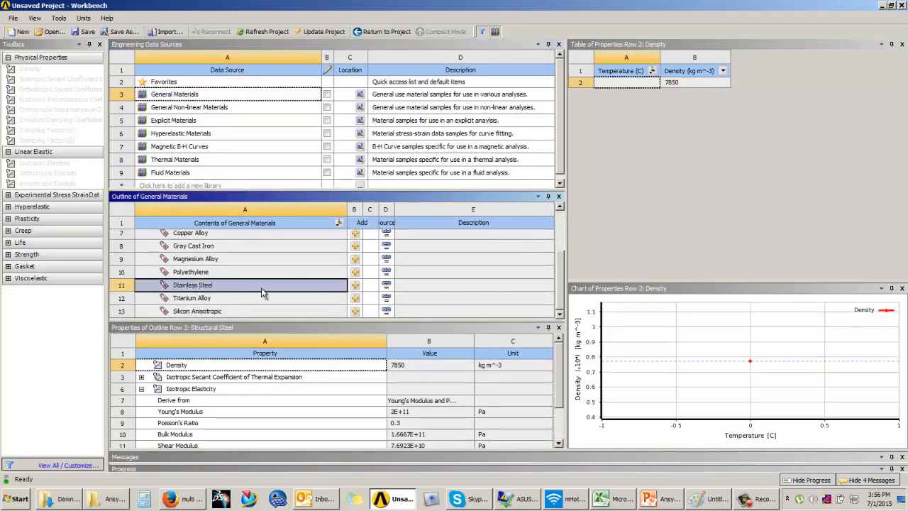
click(355, 285)
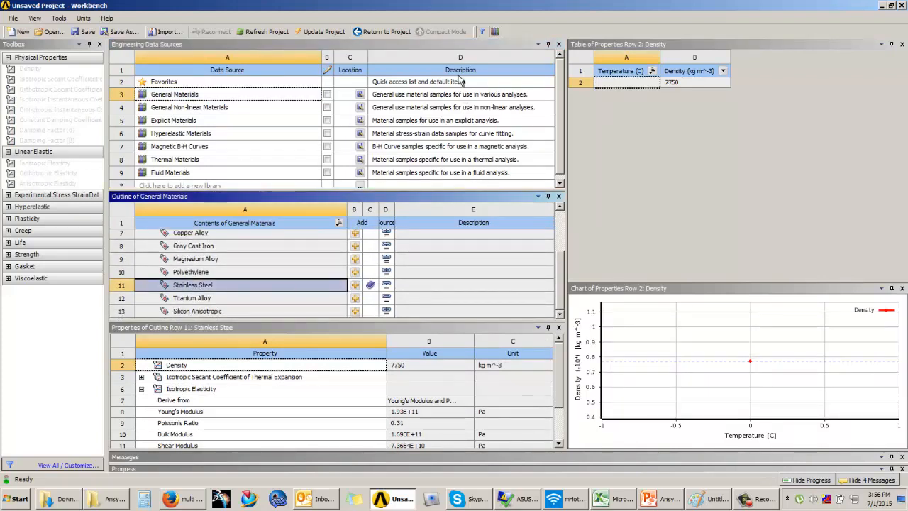
click(495, 31)
click(192, 113)
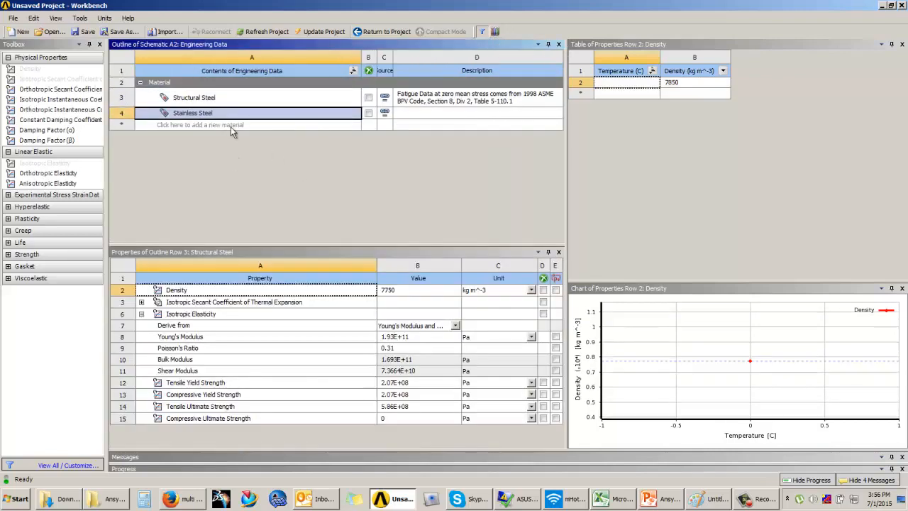
click(381, 32)
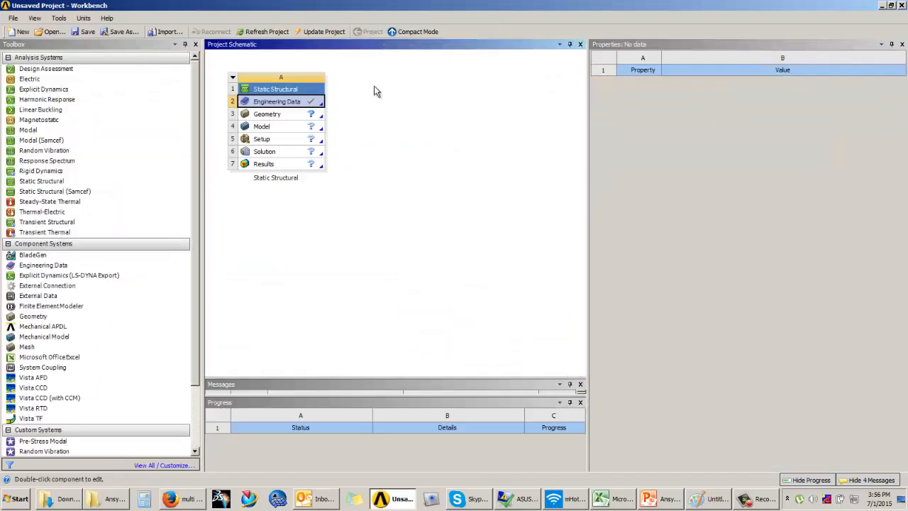
Open the Static Structural system's geometry in DesignModeler with meter as the length unit
click(291, 119)
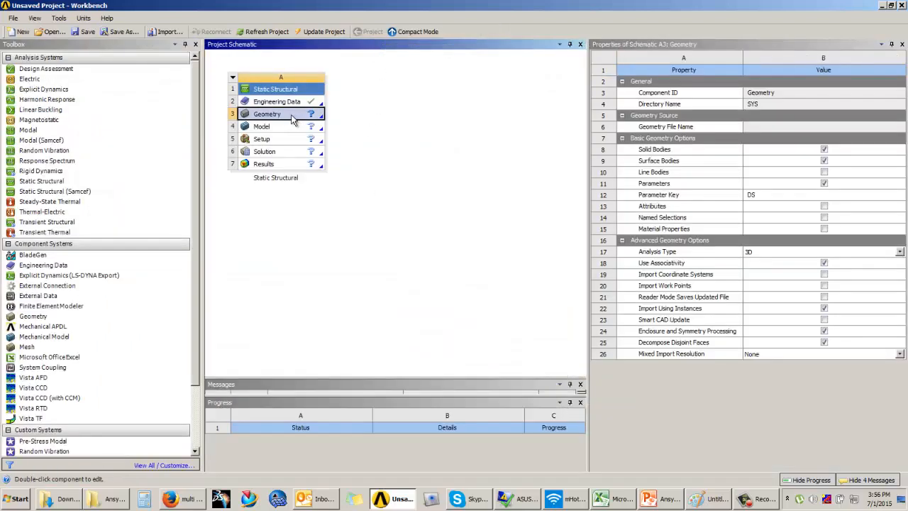
double_click(292, 119)
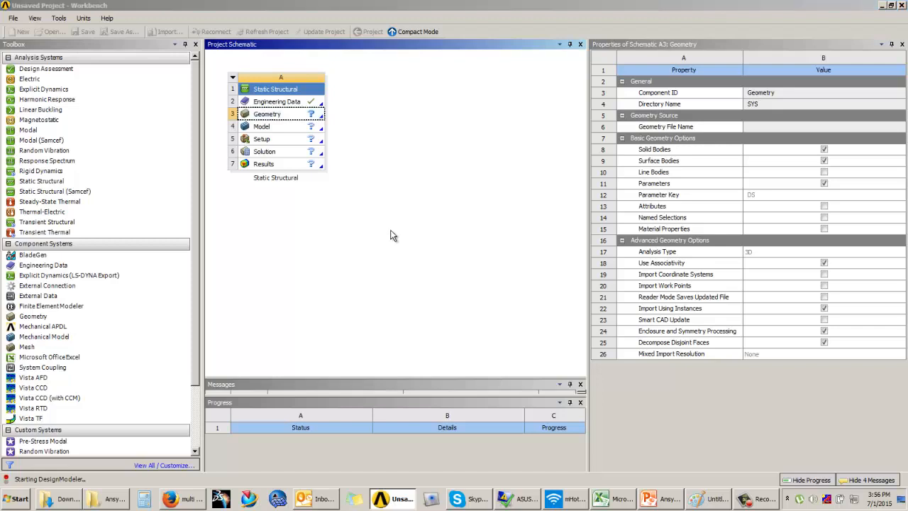
mouse_move(662, 504)
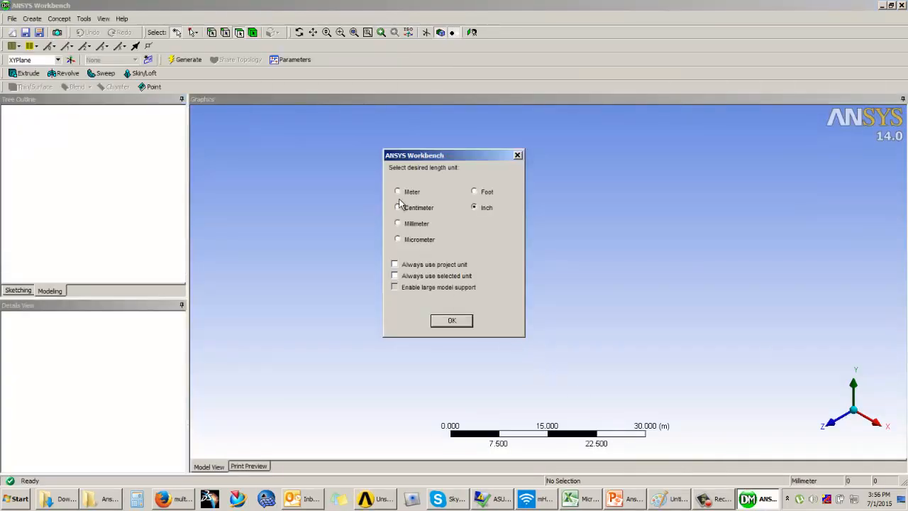
drag(422, 158, 453, 157)
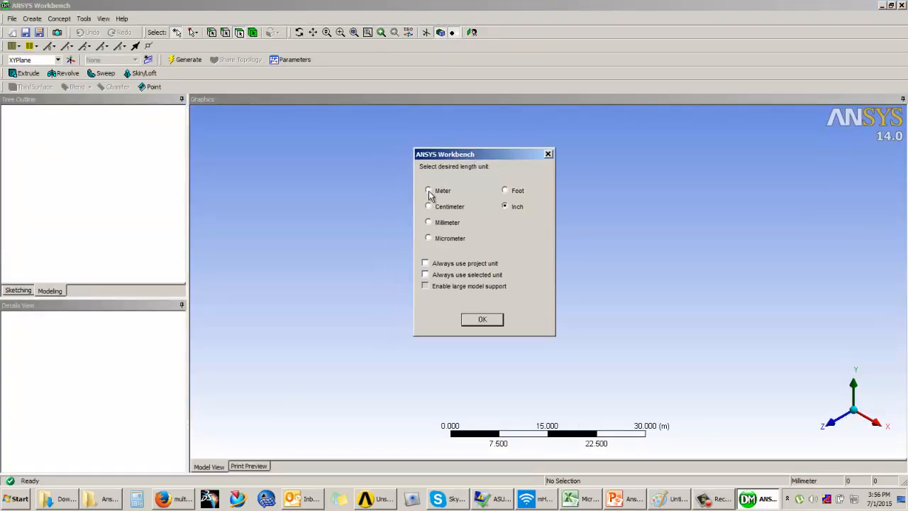
click(482, 320)
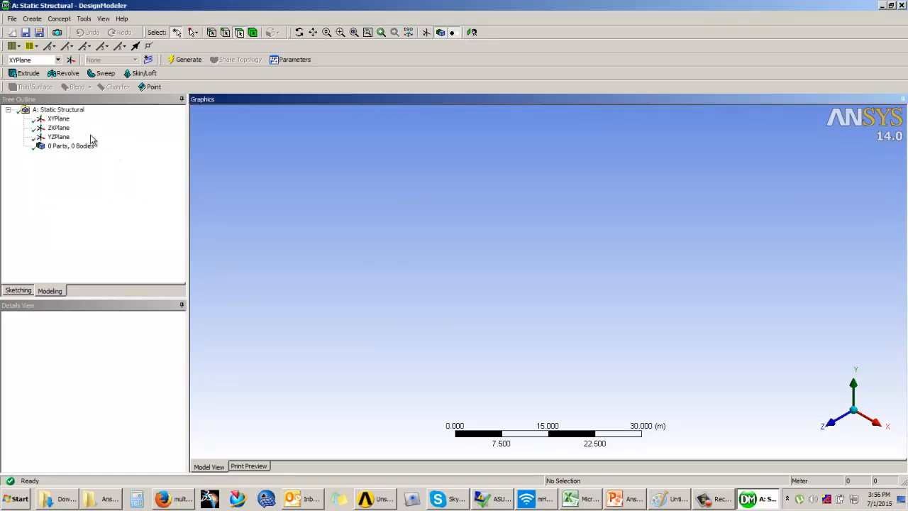
Start sketching on the XY plane and view it face-on
click(60, 119)
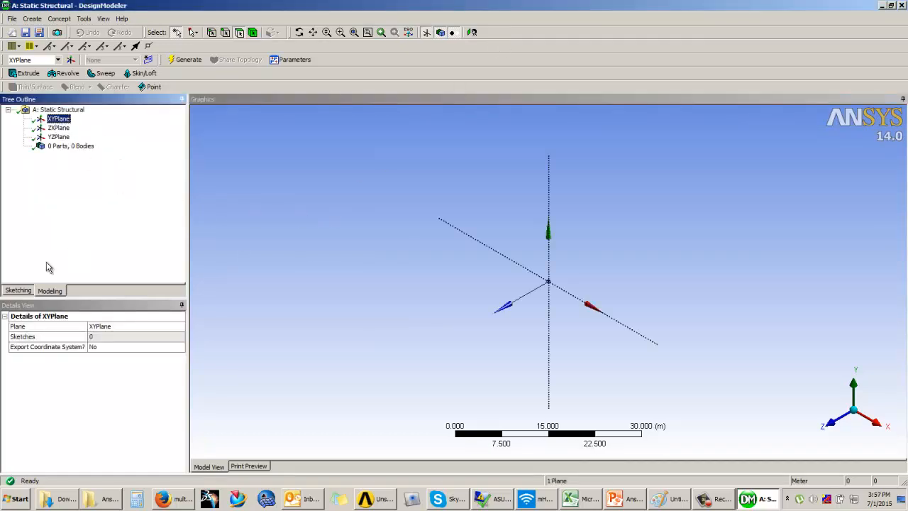
click(18, 290)
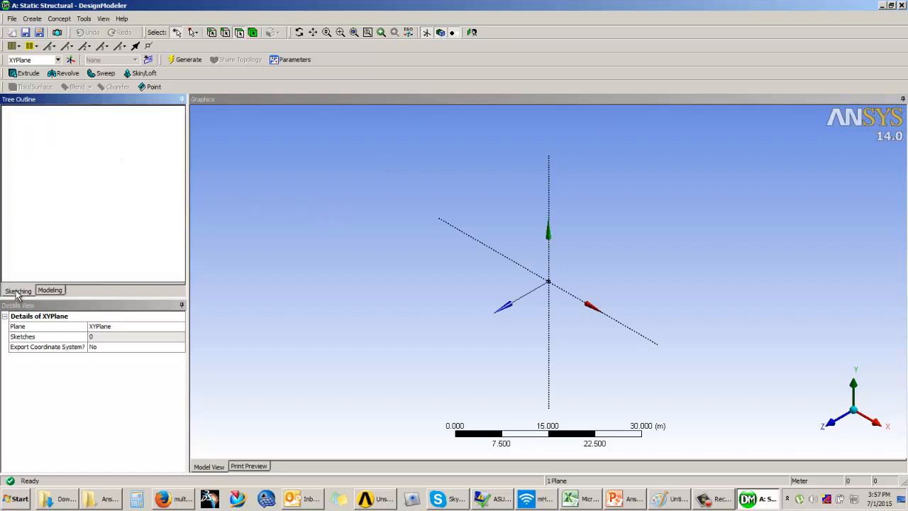
click(471, 33)
Examine the tuning fork's dimensions and boundary conditions on the Example 2 slide in PowerPoint, then return to DesignModeler
click(617, 499)
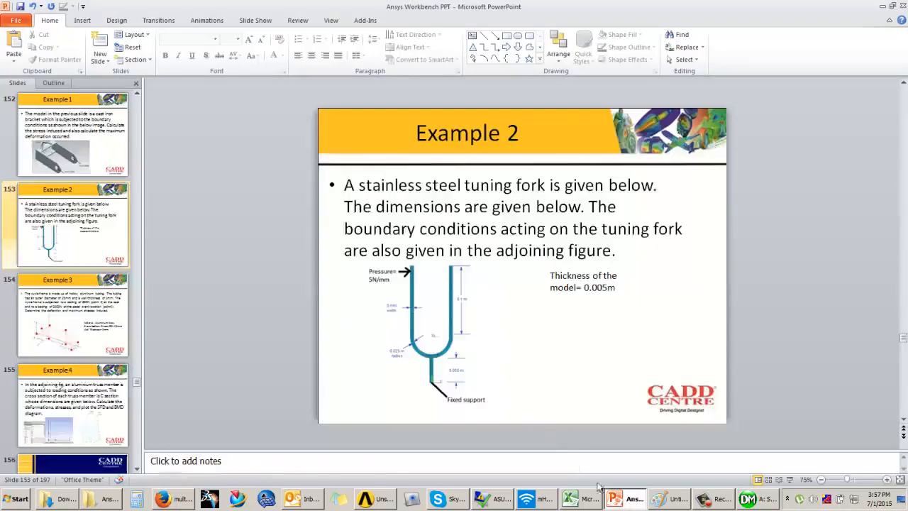
click(789, 480)
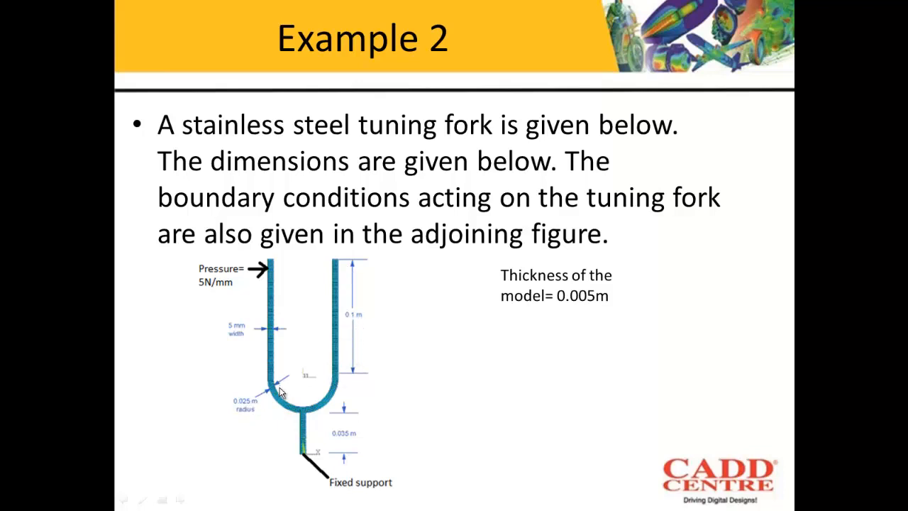
key(Escape)
click(750, 499)
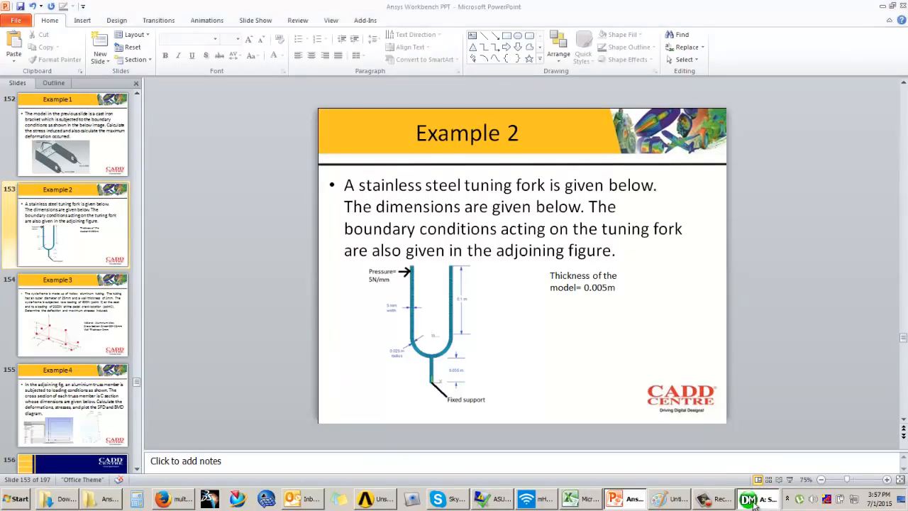
Sketch a circle centred on the origin with a radius of about 4.83 m
click(23, 205)
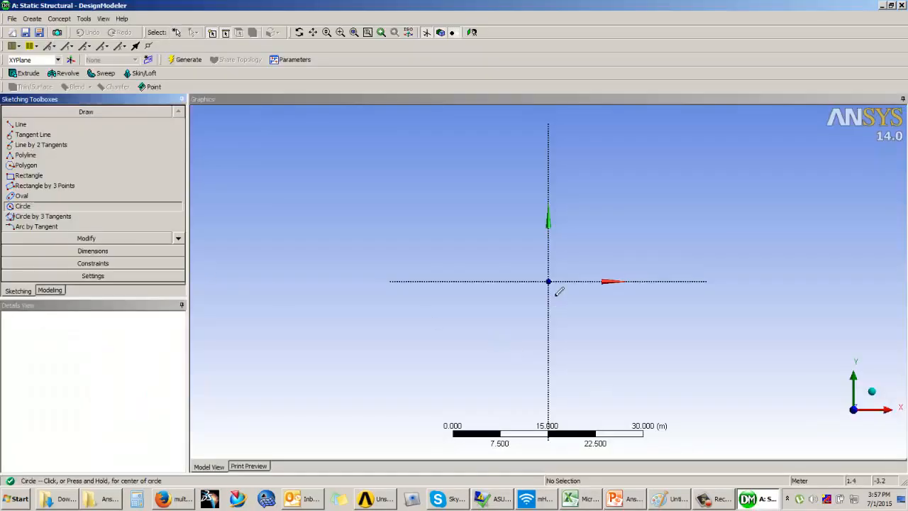
click(548, 281)
click(575, 298)
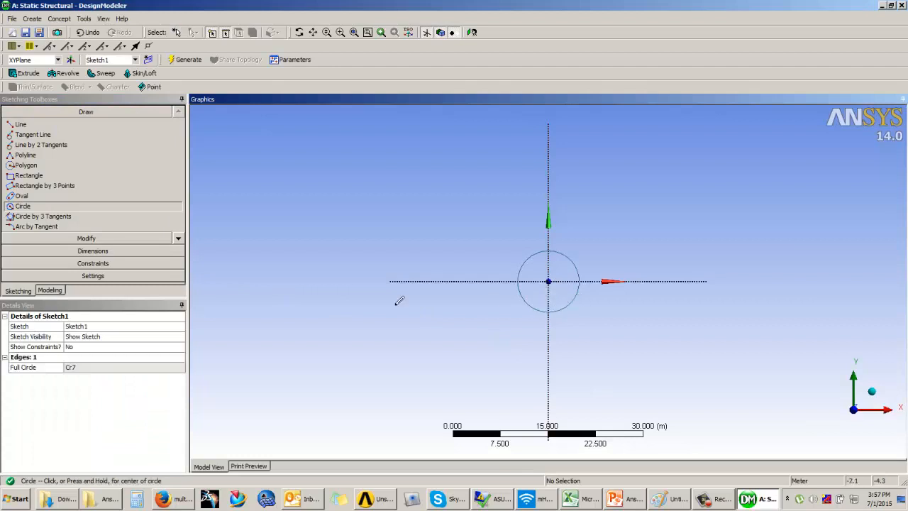
Add a radius dimension to the circle and set it to 0.025 m
click(92, 250)
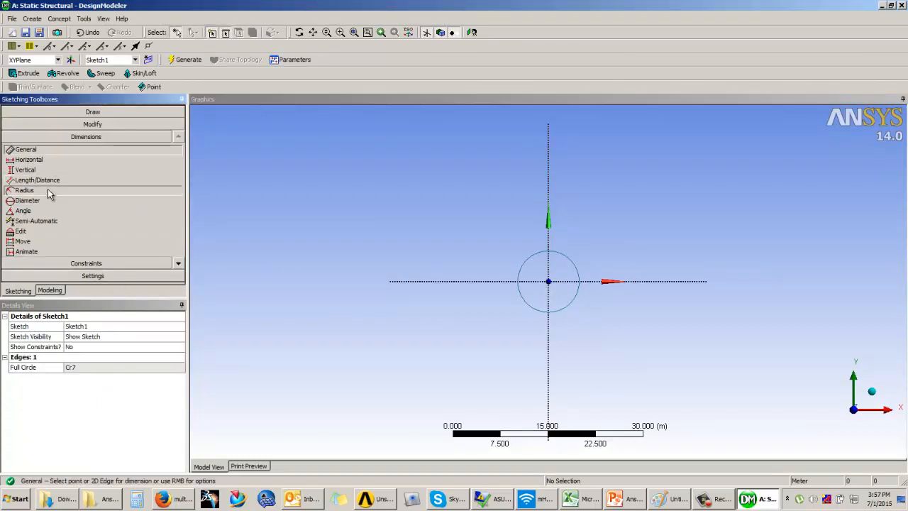
click(24, 190)
click(555, 261)
click(613, 229)
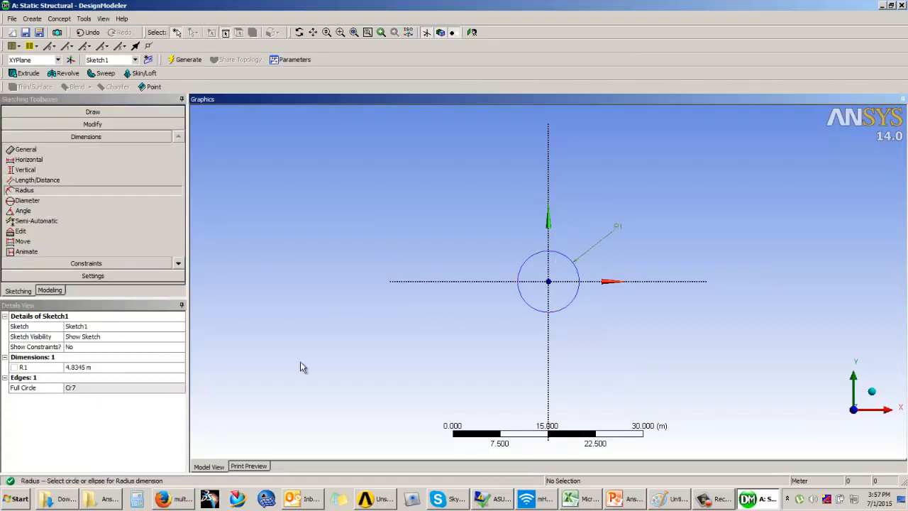
click(99, 367)
text(0.025)
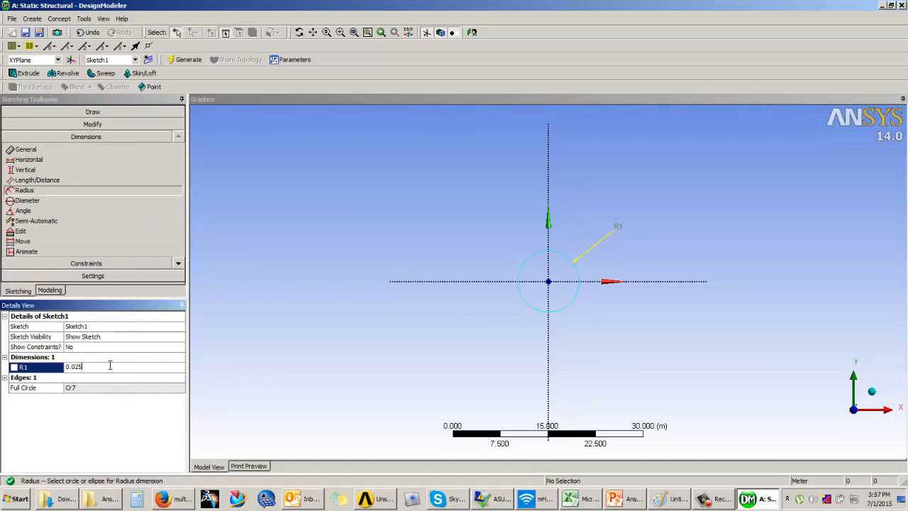
key(Return)
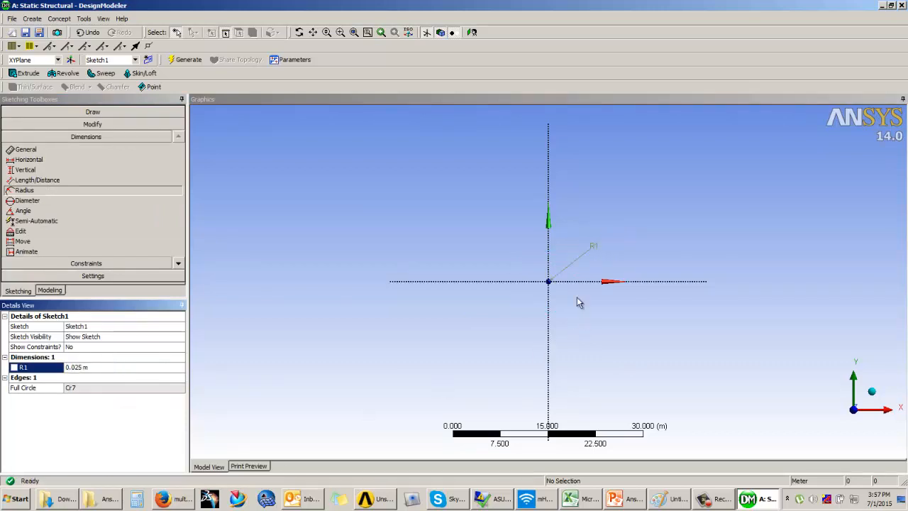
Draw a vertical line about 0.134 m long upward from the horizontal axis, just left of the circle
scroll(567, 295, up, 5)
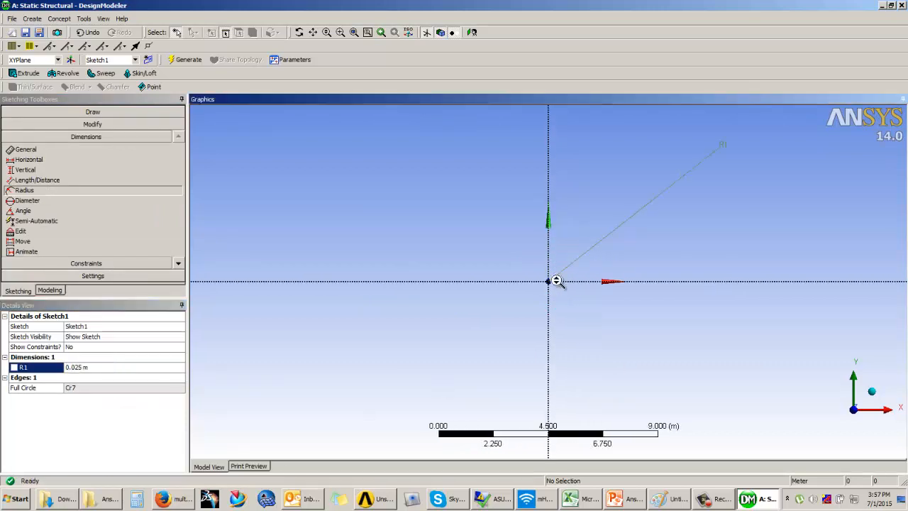
scroll(556, 283, up, 6)
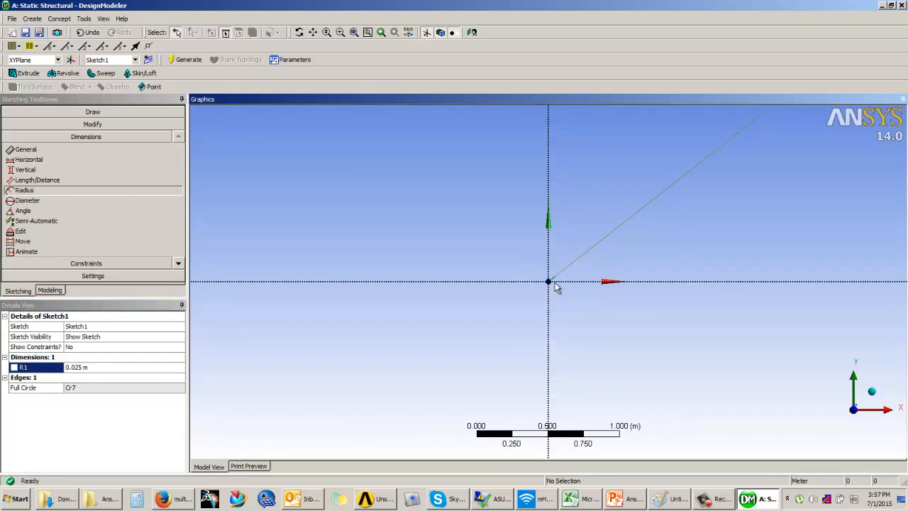
scroll(554, 282, up, 4)
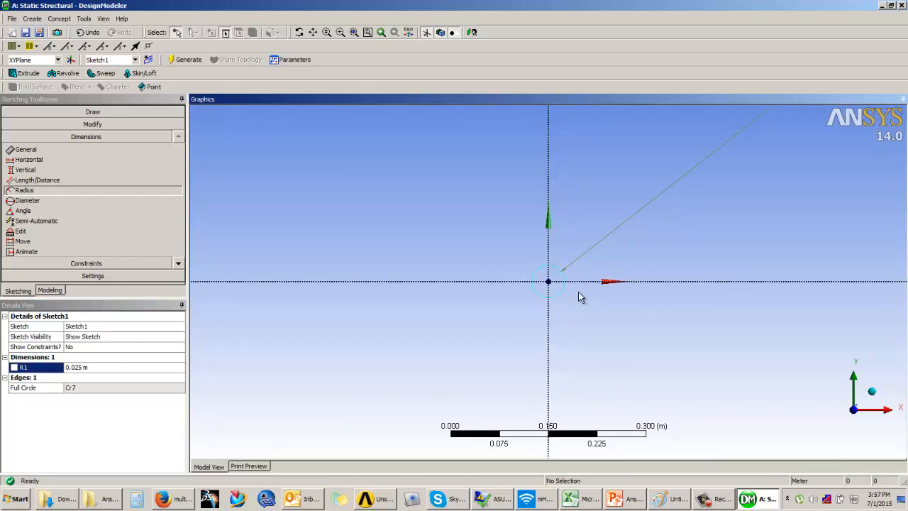
scroll(578, 296, up, 1)
click(53, 112)
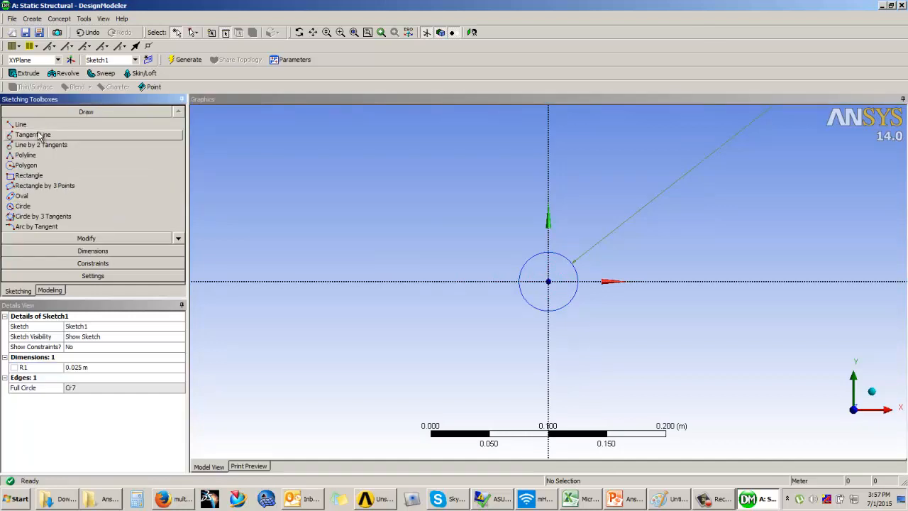
click(21, 124)
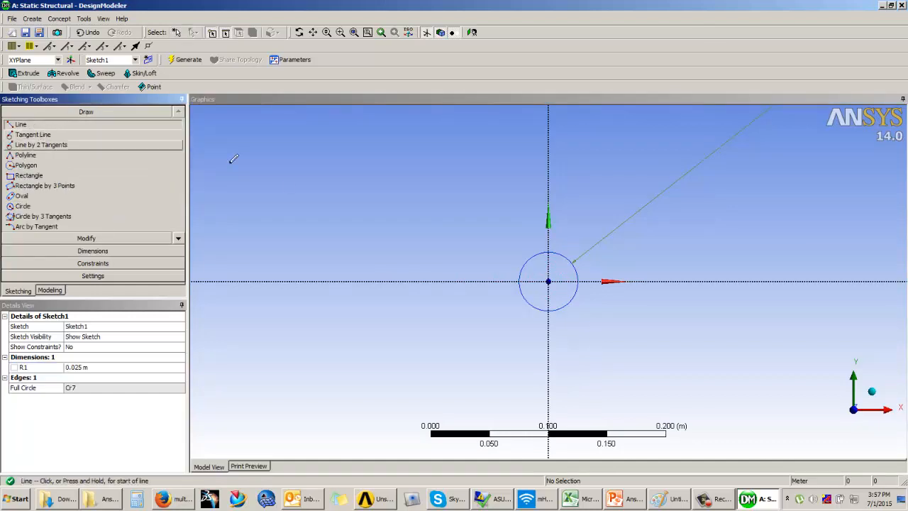
click(512, 281)
click(512, 124)
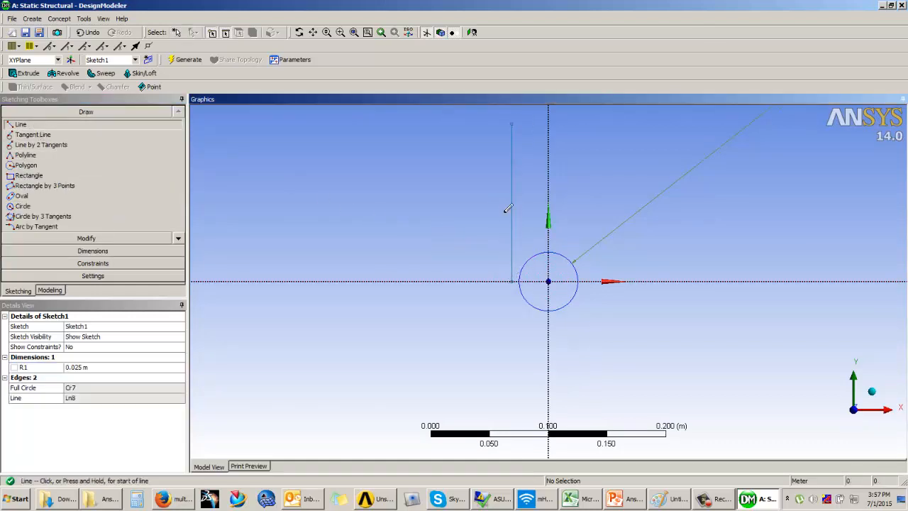
Apply a tangent constraint between the circle and the vertical line
click(69, 263)
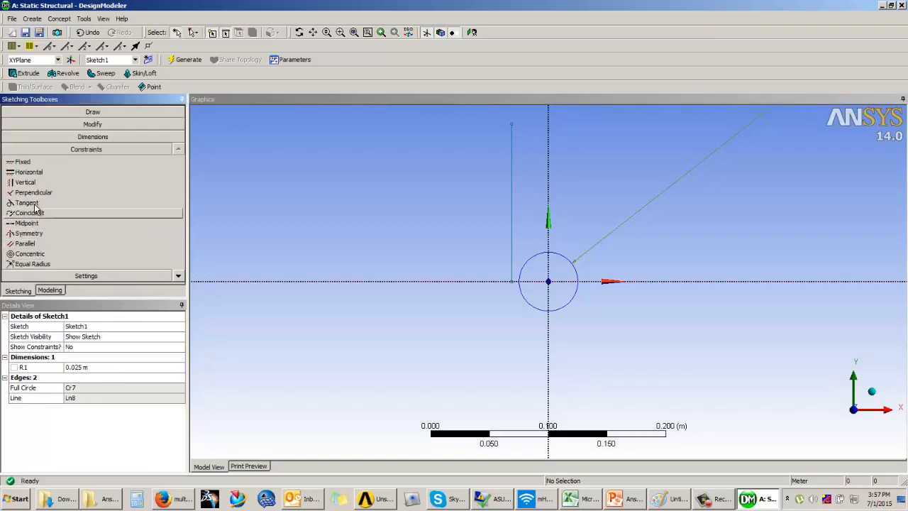
click(29, 202)
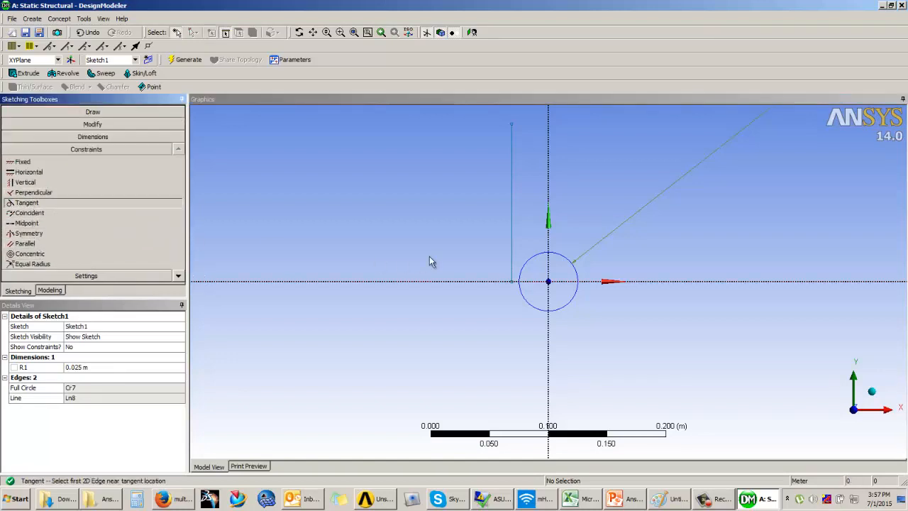
click(523, 270)
click(515, 250)
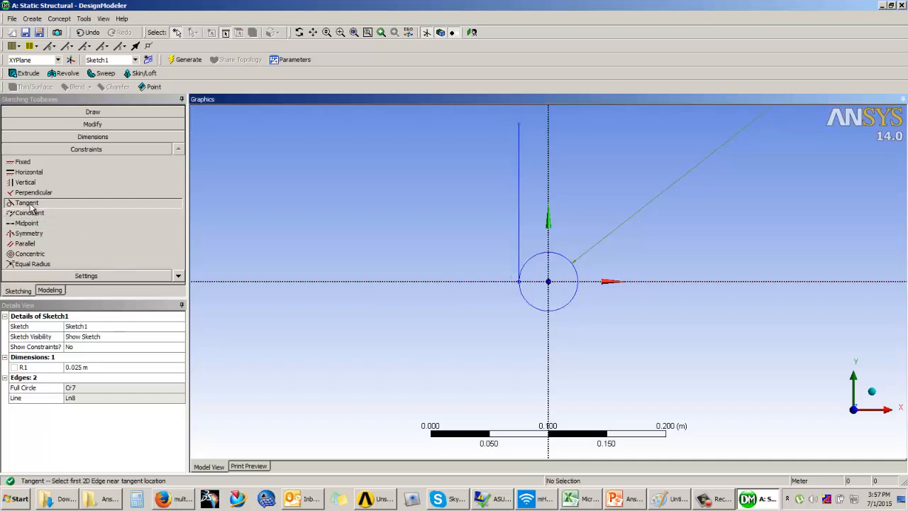
Dimension the vertical line's length and set it to 0.1 m
click(97, 136)
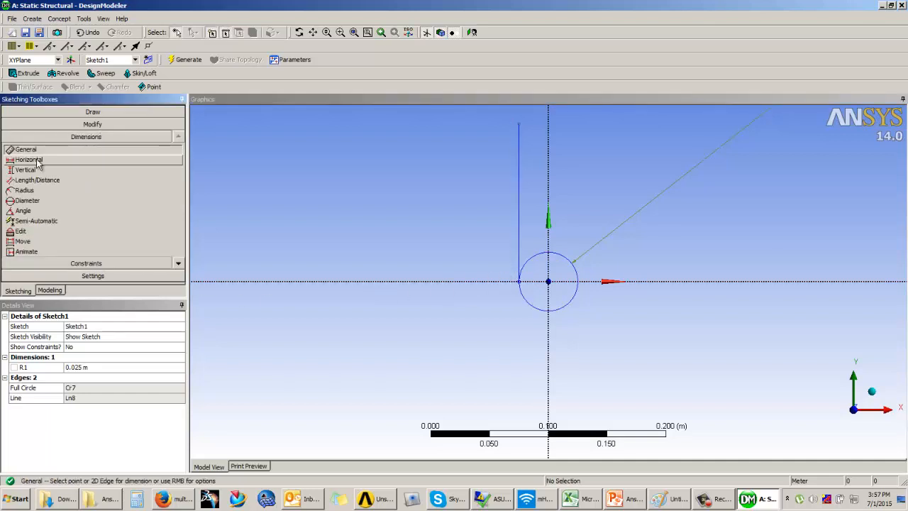
click(517, 175)
click(486, 174)
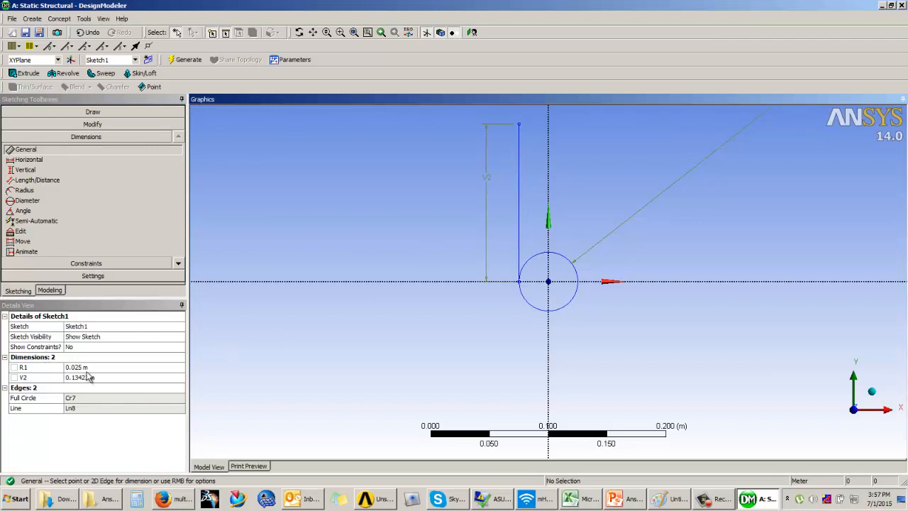
click(88, 376)
text(0.1)
key(Return)
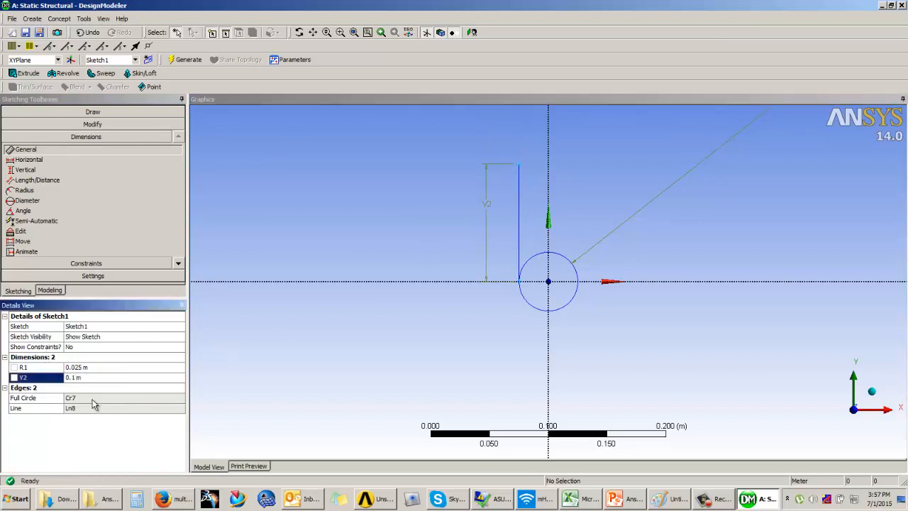
click(320, 282)
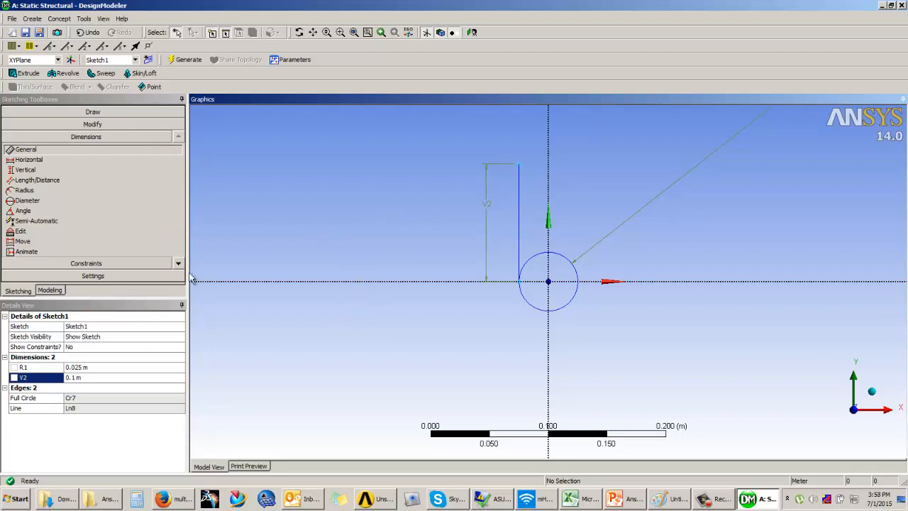
Copy the vertical line with the origin as paste handle, and paste it flipped horizontally at the origin
click(110, 124)
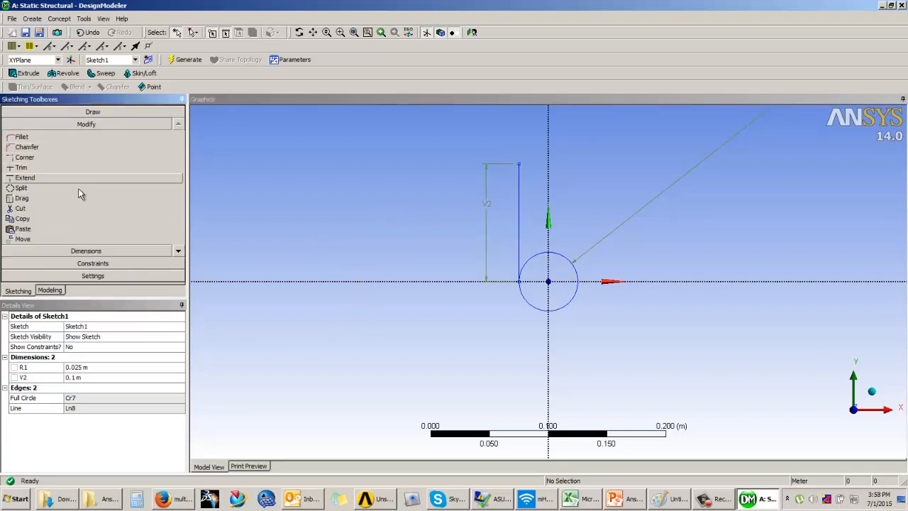
click(44, 218)
click(519, 207)
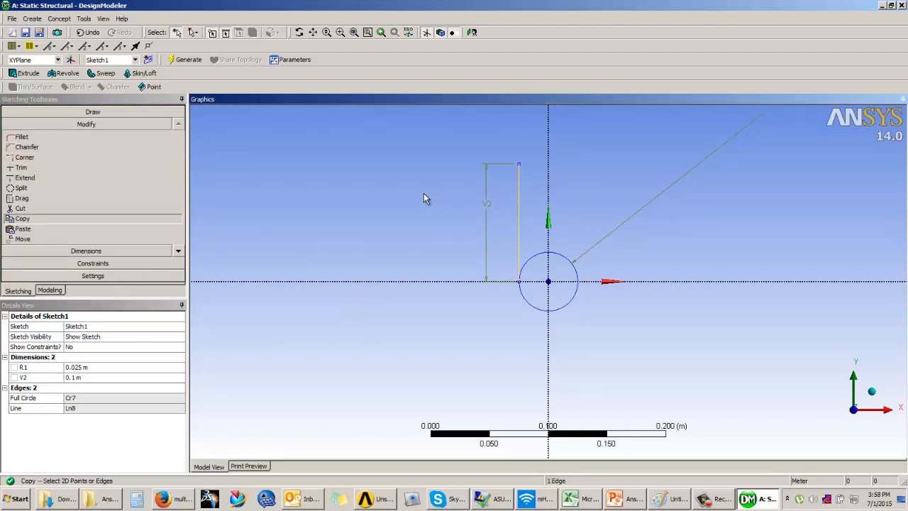
right_click(423, 193)
click(461, 208)
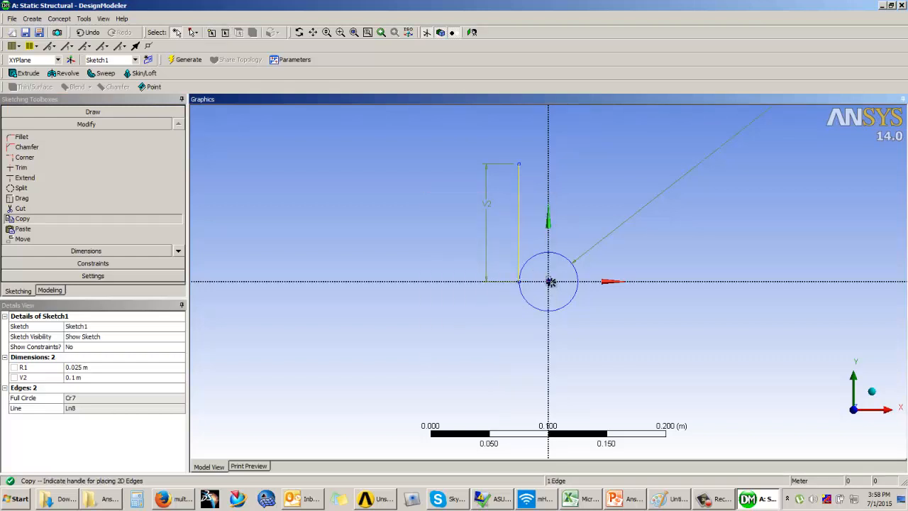
click(550, 282)
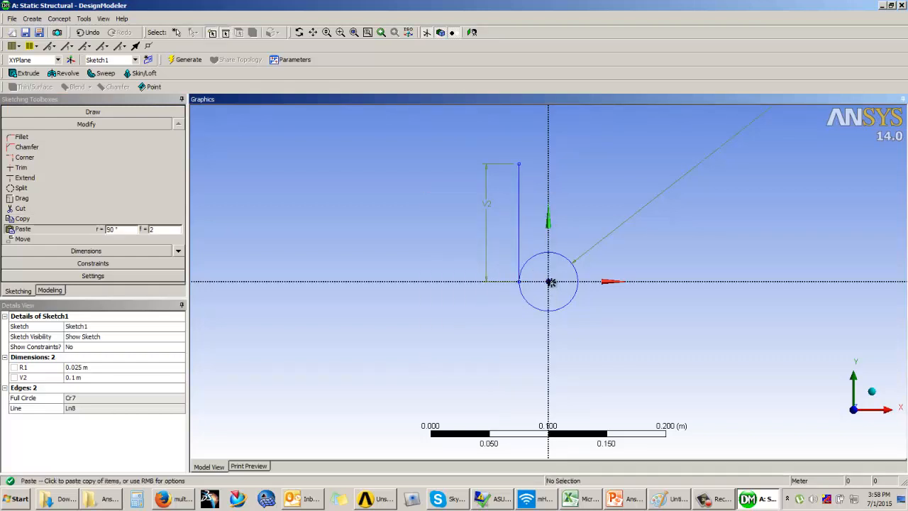
right_click(494, 263)
click(560, 39)
click(550, 282)
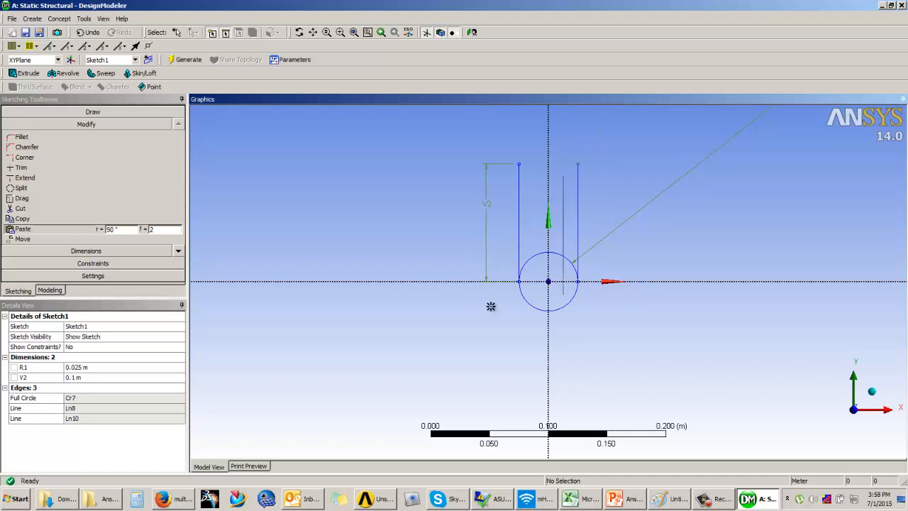
Apply a tangent constraint between the circle and the pasted vertical line on its positive X side
click(88, 264)
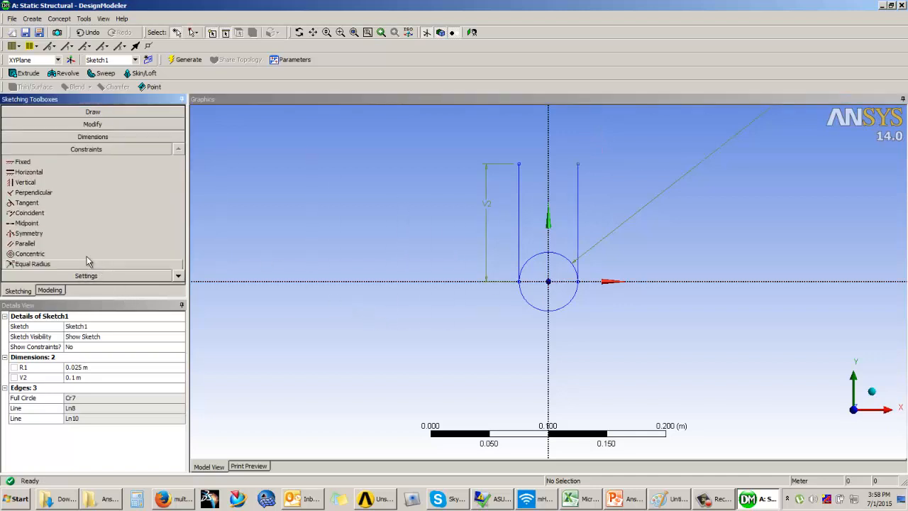
click(41, 203)
click(581, 300)
click(579, 231)
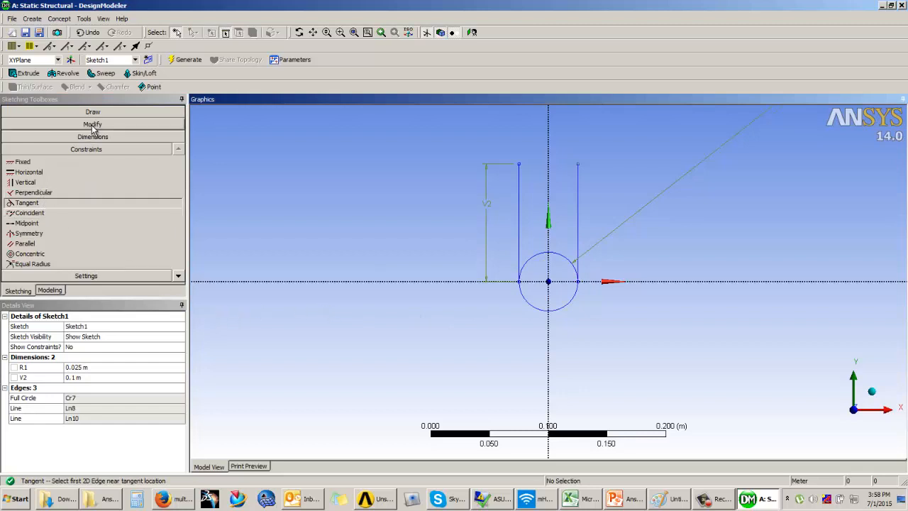
Trim away the upper half of the circle between the two vertical lines
click(70, 125)
click(35, 169)
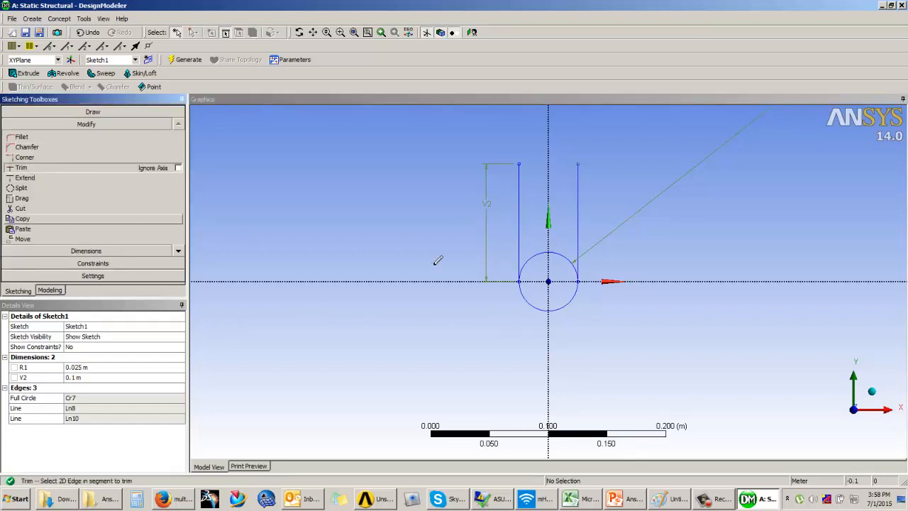
click(537, 253)
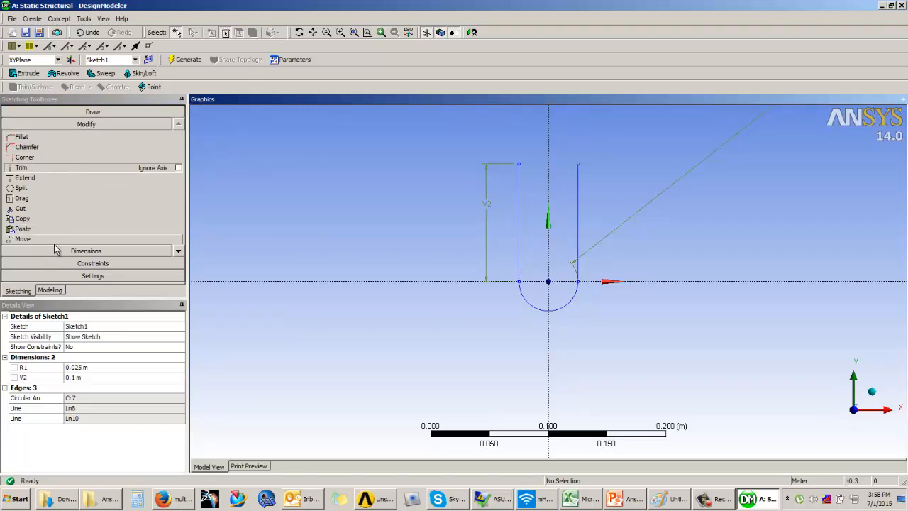
Offset the U-shaped profile of two vertical lines and the arc outward by about 0.009 m
click(135, 114)
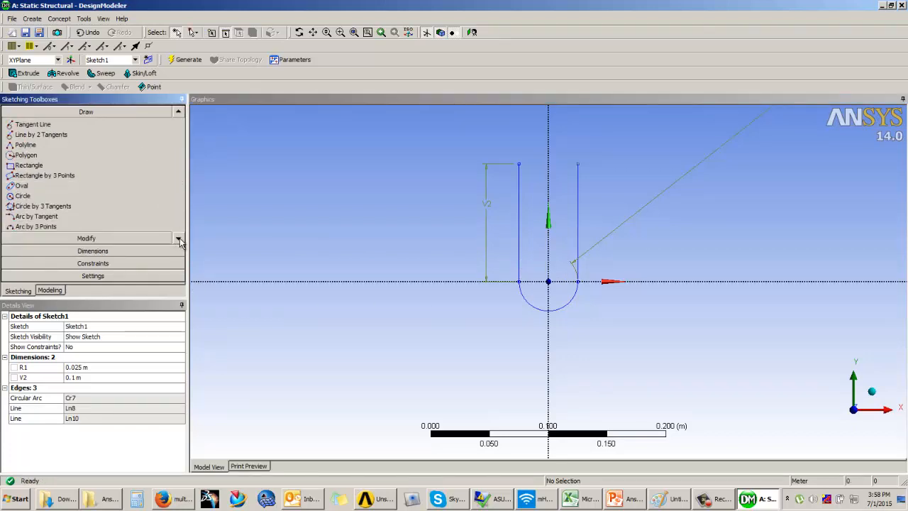
click(102, 241)
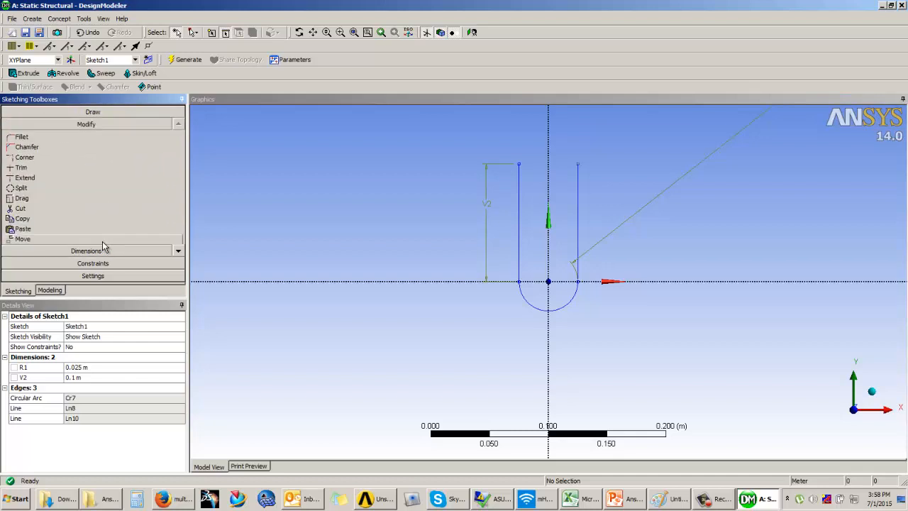
click(178, 252)
click(178, 252)
click(180, 252)
click(180, 251)
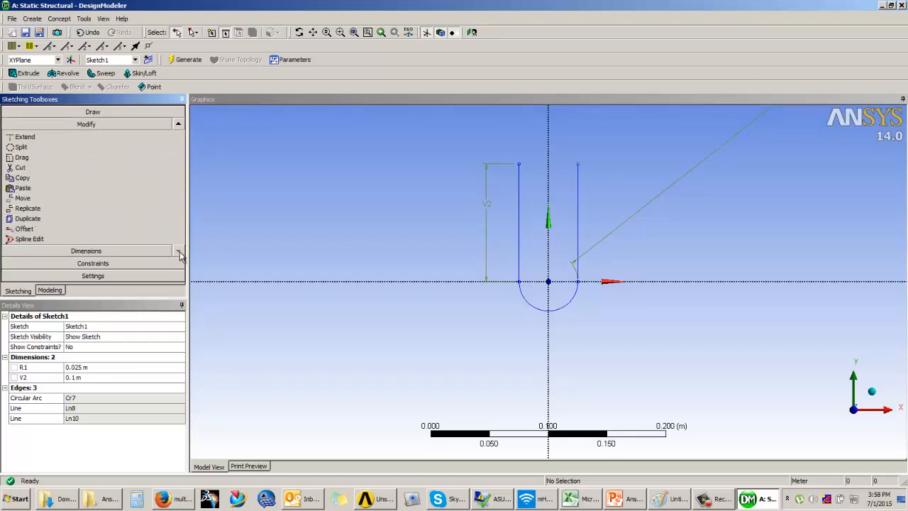
click(35, 230)
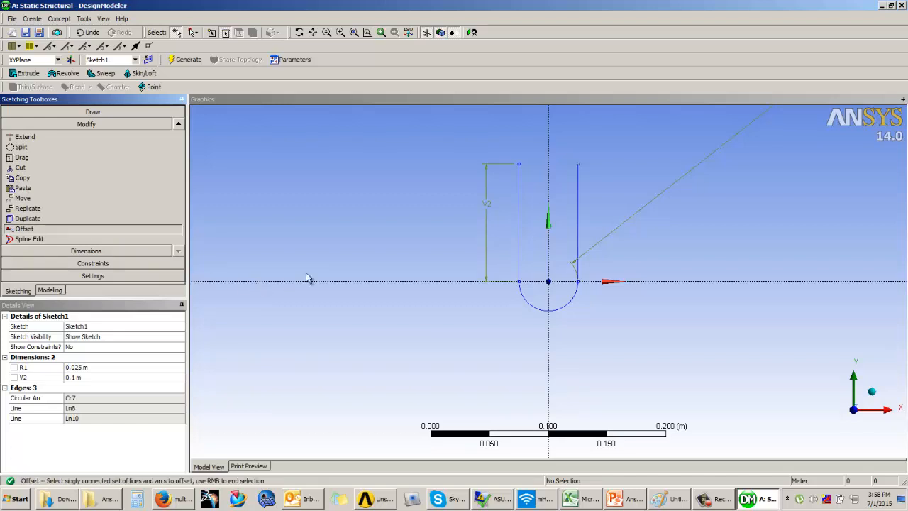
click(519, 219)
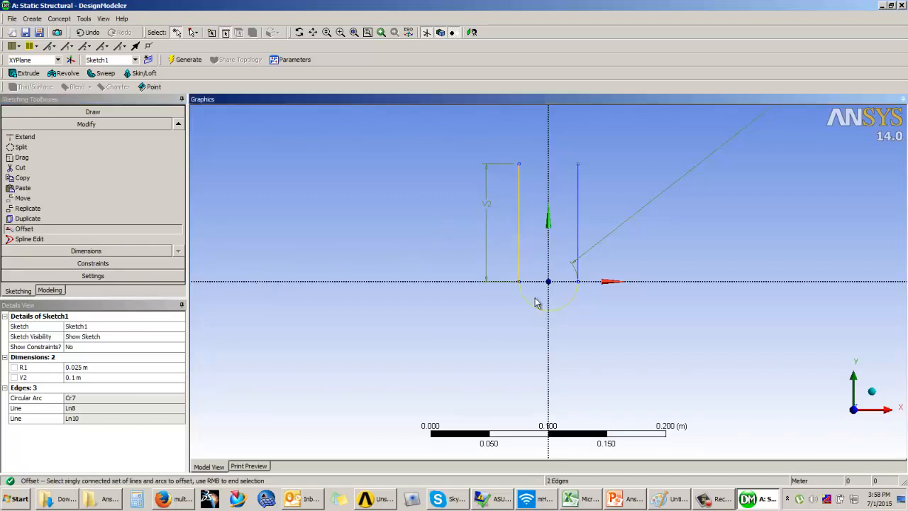
click(579, 234)
right_click(602, 193)
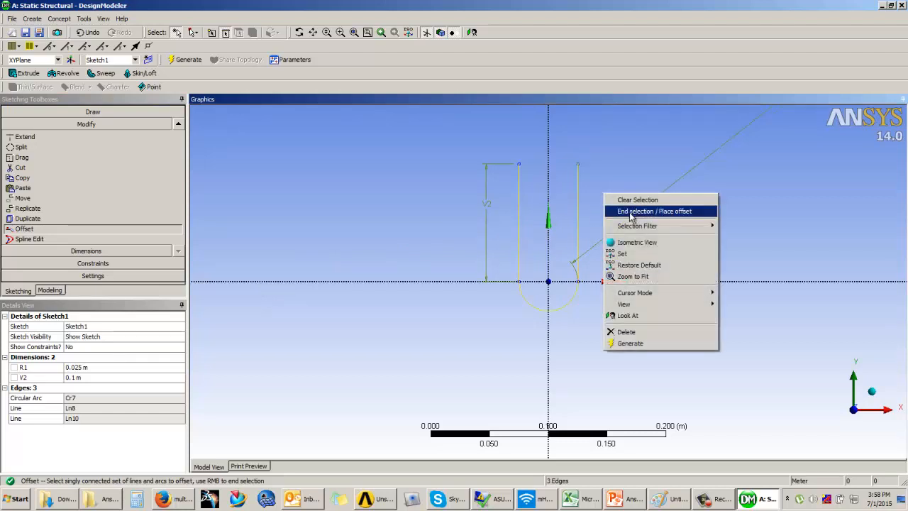
click(672, 213)
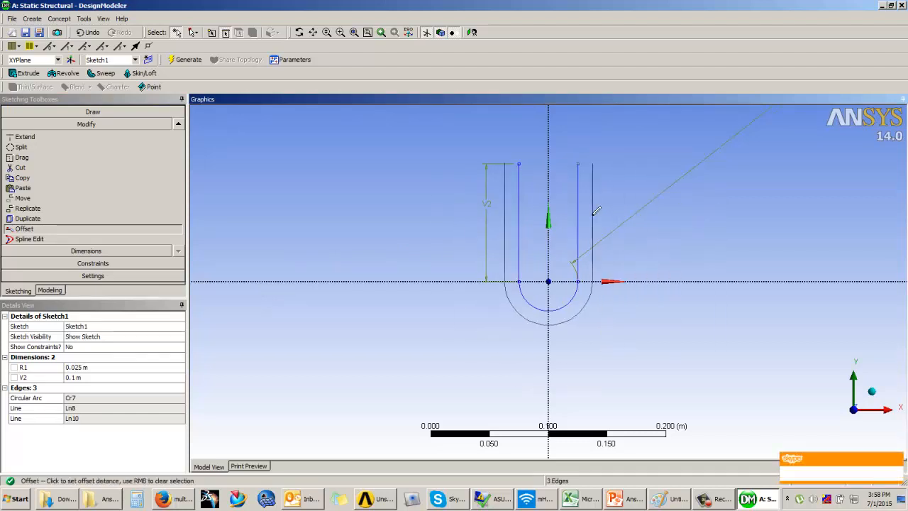
click(509, 296)
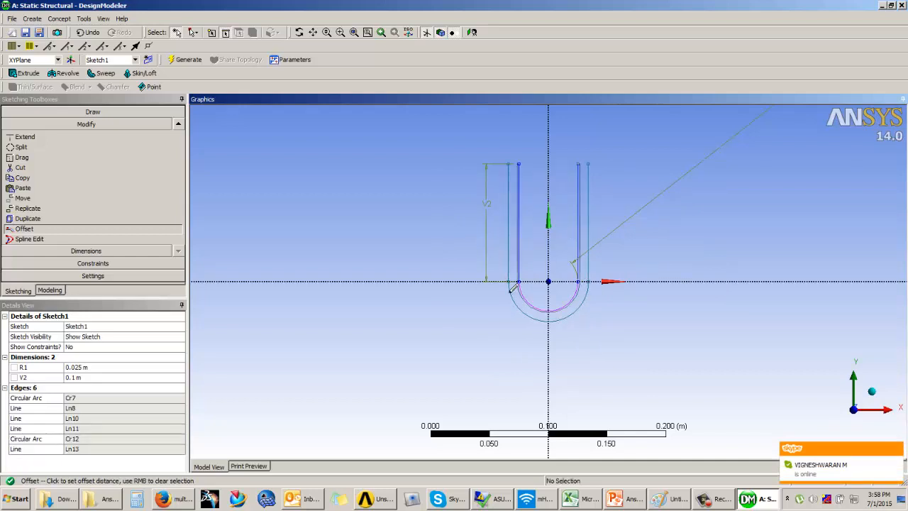
Close the upper ends of both prongs with short horizontal lines joining the inner and outer profiles
click(87, 252)
click(92, 111)
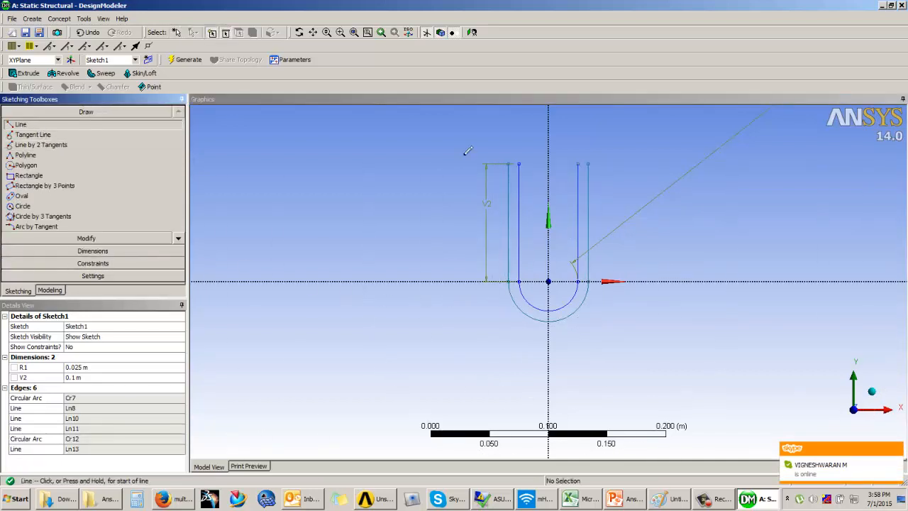
click(508, 162)
click(518, 163)
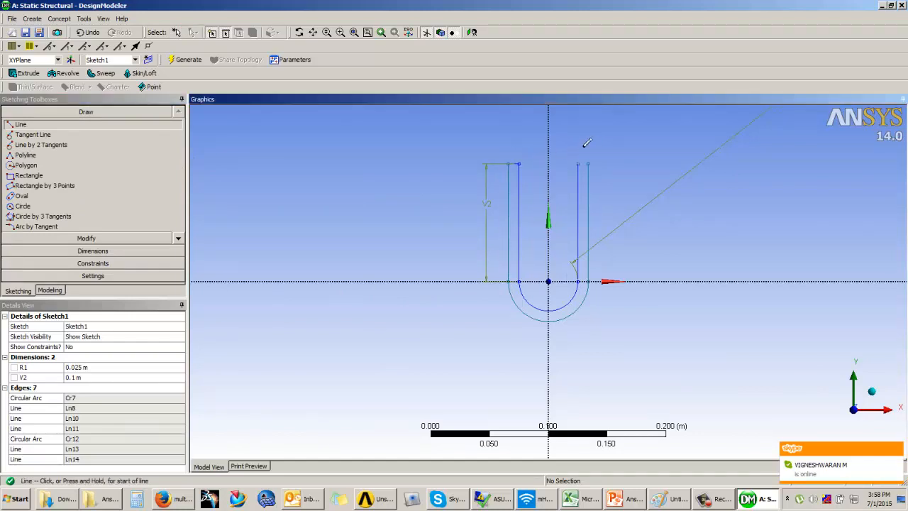
click(578, 163)
click(588, 164)
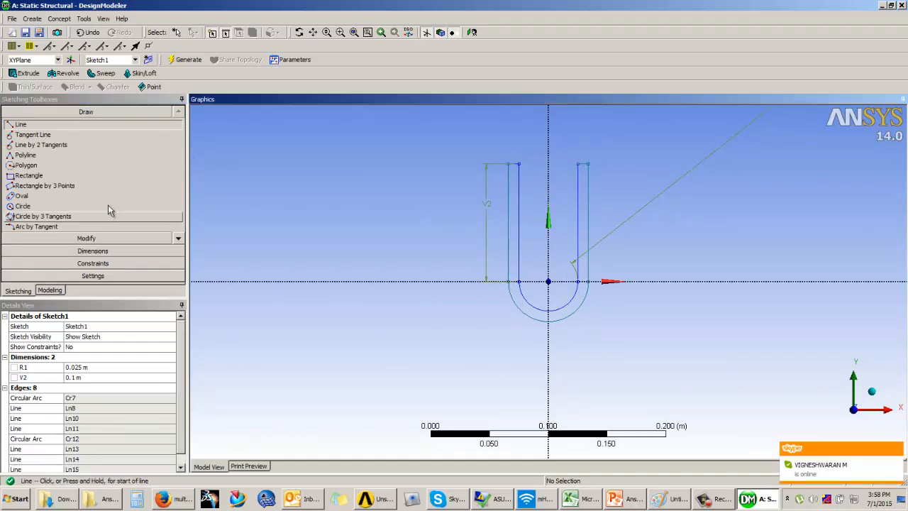
Add a horizontal dimension for the prong width and set it to 0.005 m
click(103, 251)
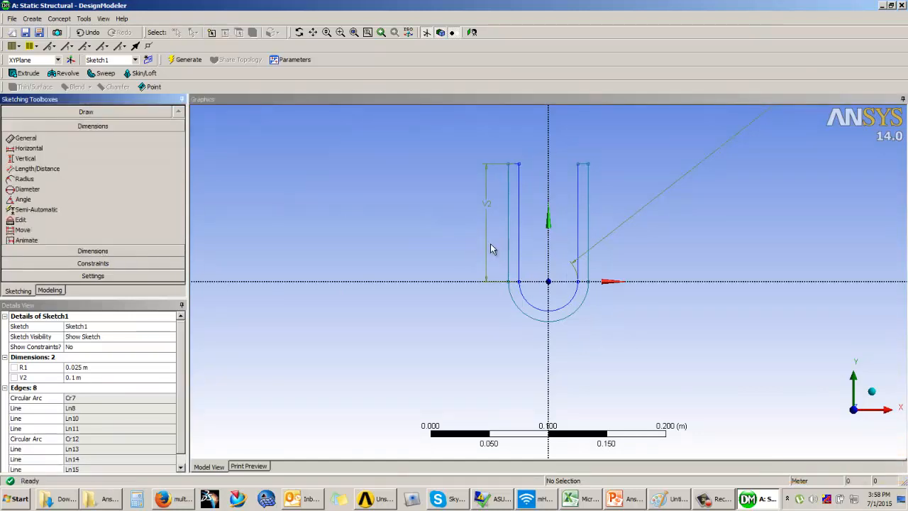
click(515, 169)
click(519, 135)
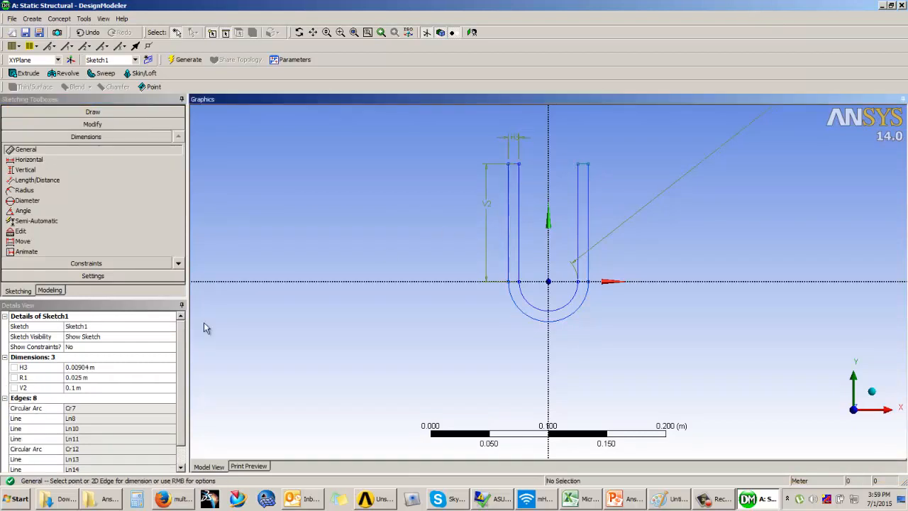
click(91, 367)
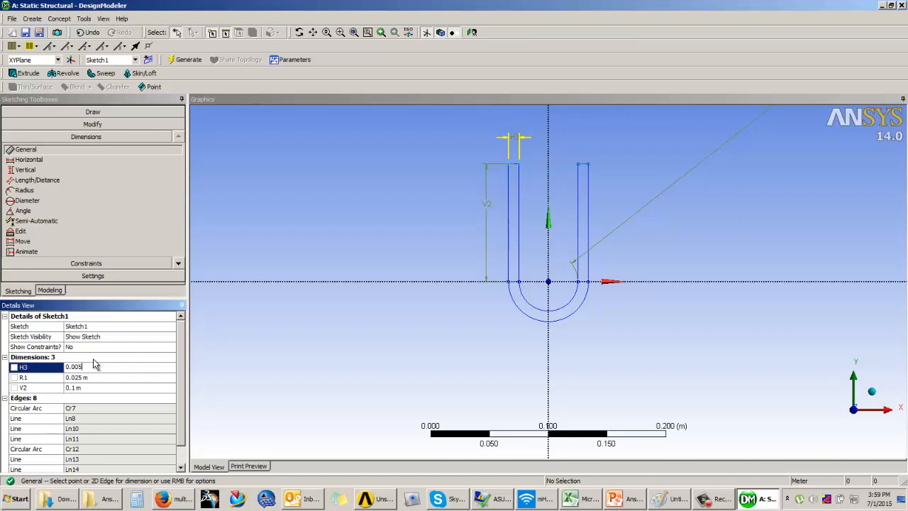
key(Return)
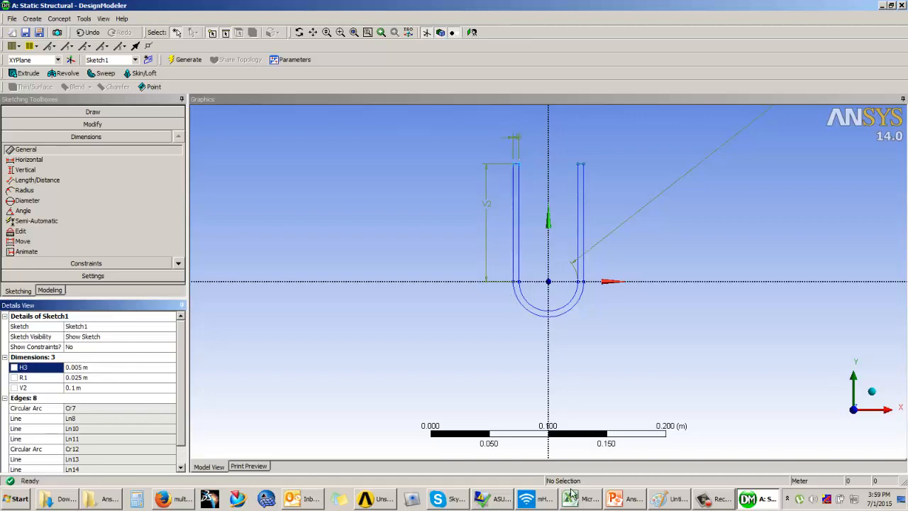
Switch to PowerPoint to examine the stem dimensions in the Example 2 tuning fork figure, and return to DesignModeler
click(626, 499)
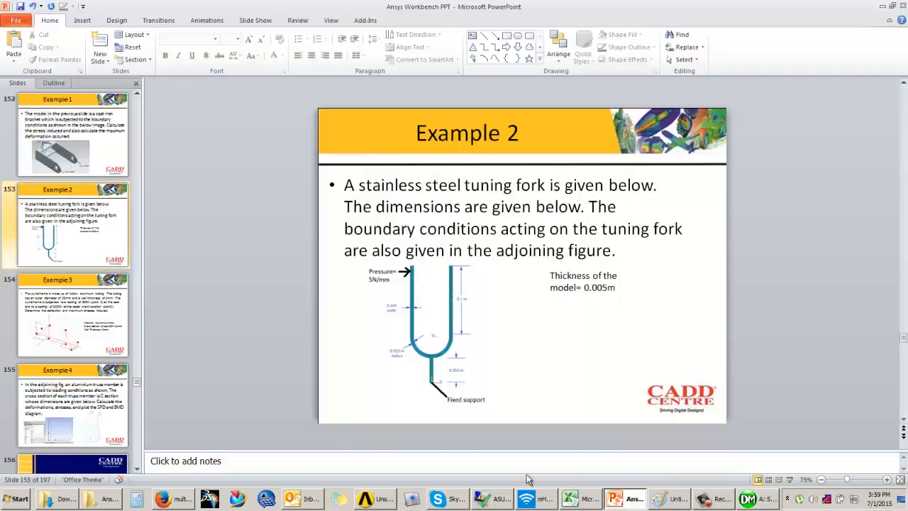
click(789, 479)
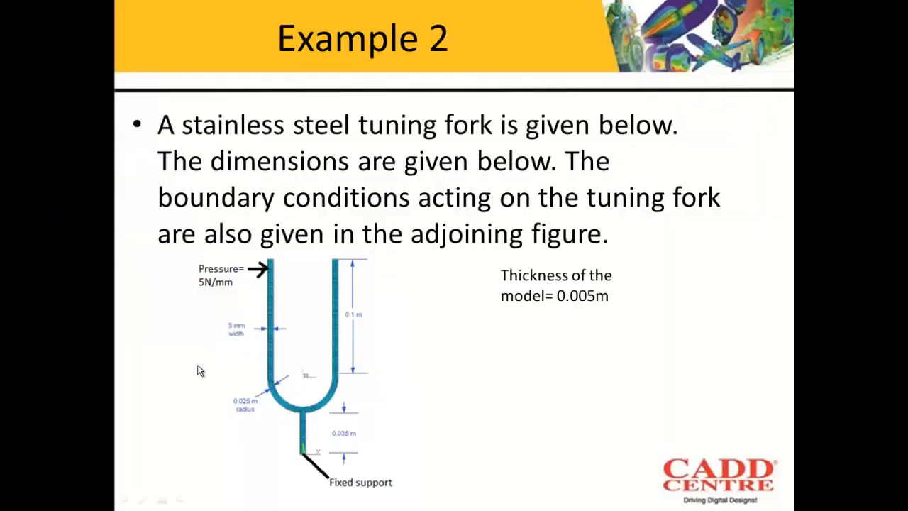
key(Escape)
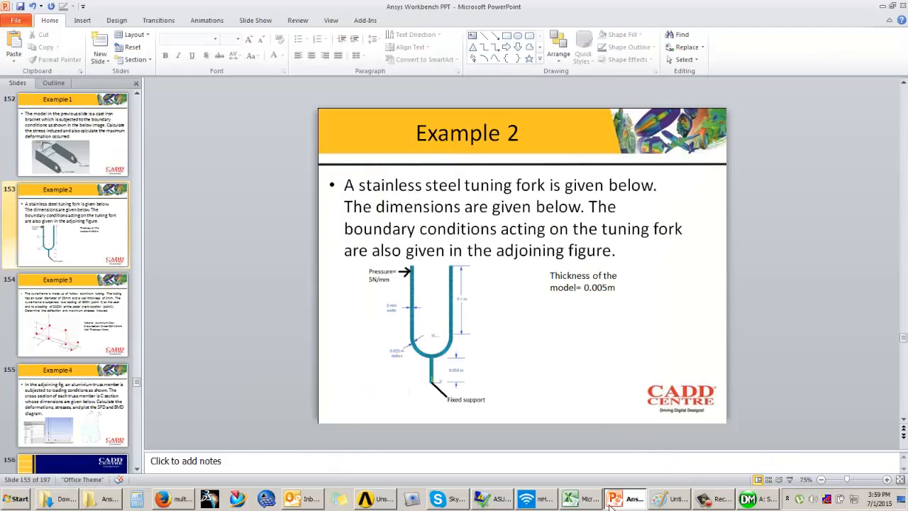
click(753, 499)
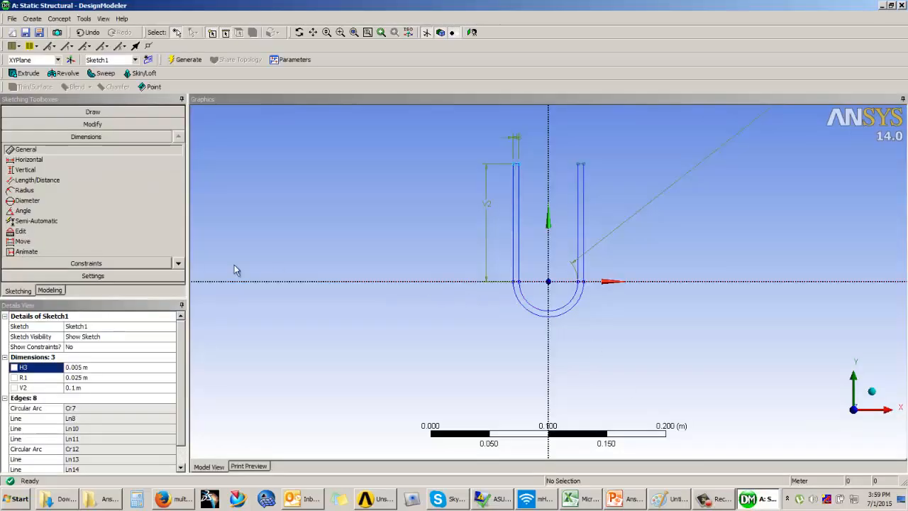
click(630, 499)
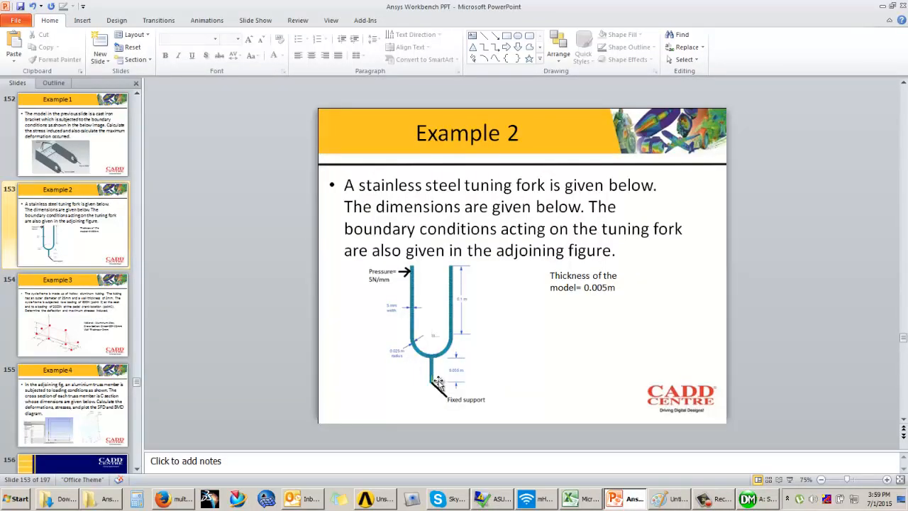
click(789, 479)
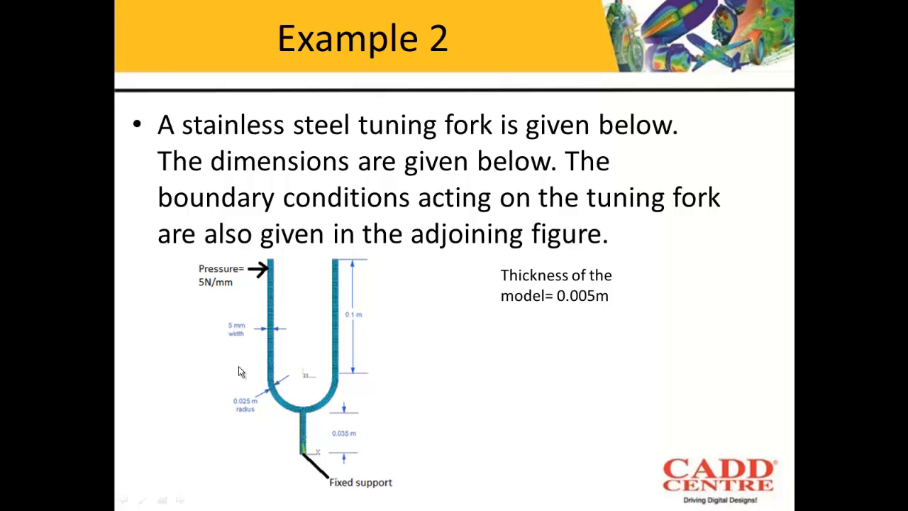
key(Escape)
click(751, 501)
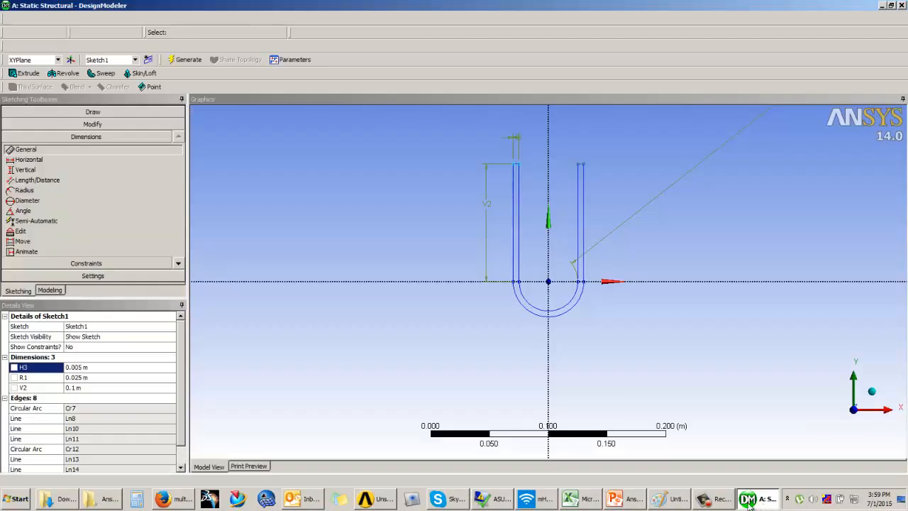
Draw a narrow upright rectangle for the stem just below the U-shaped profile, straddling the vertical axis
click(93, 111)
click(28, 175)
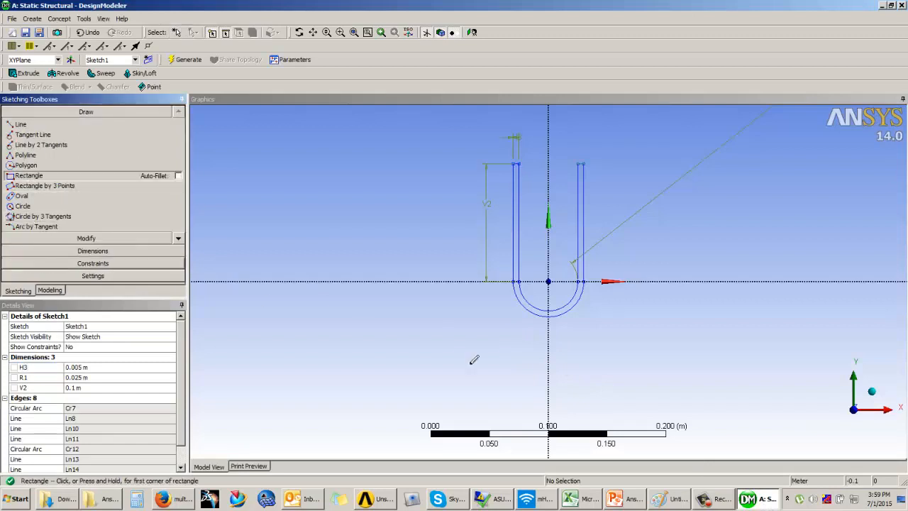
click(543, 329)
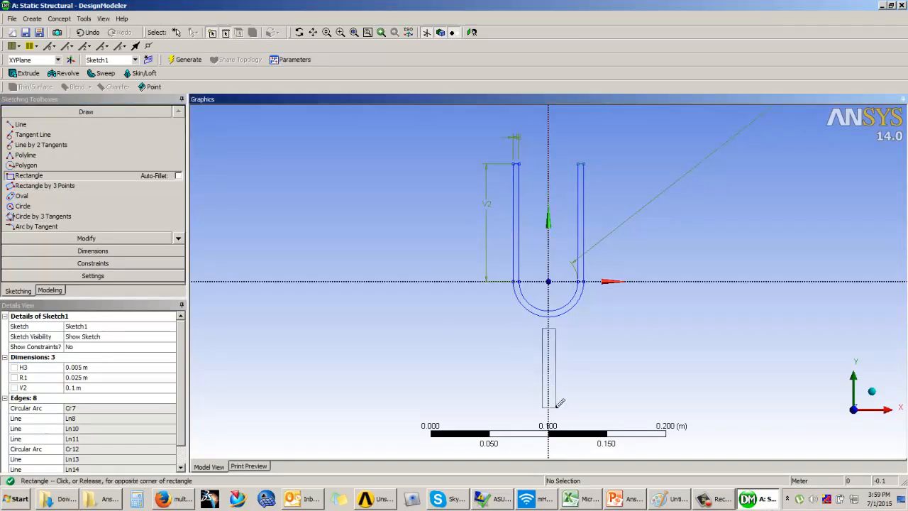
click(555, 408)
click(93, 251)
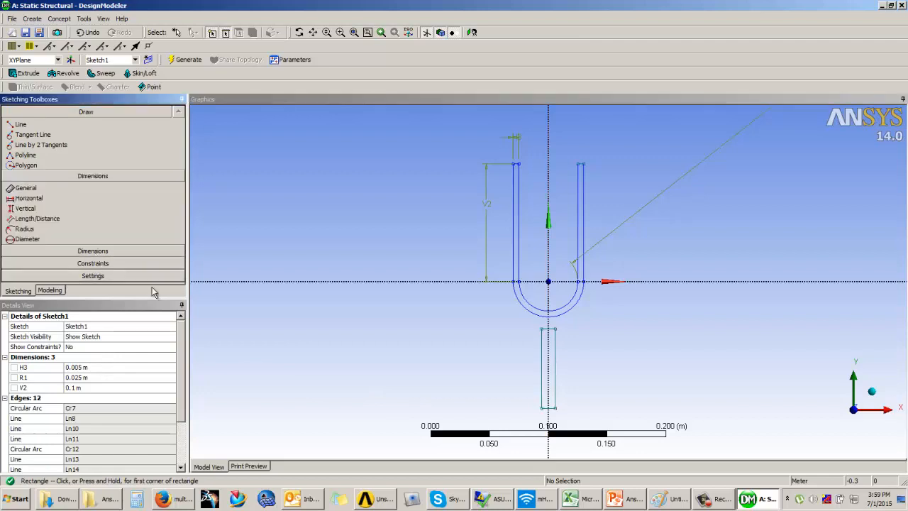
Add general dimensions for the length and width of the stem rectangle
click(555, 356)
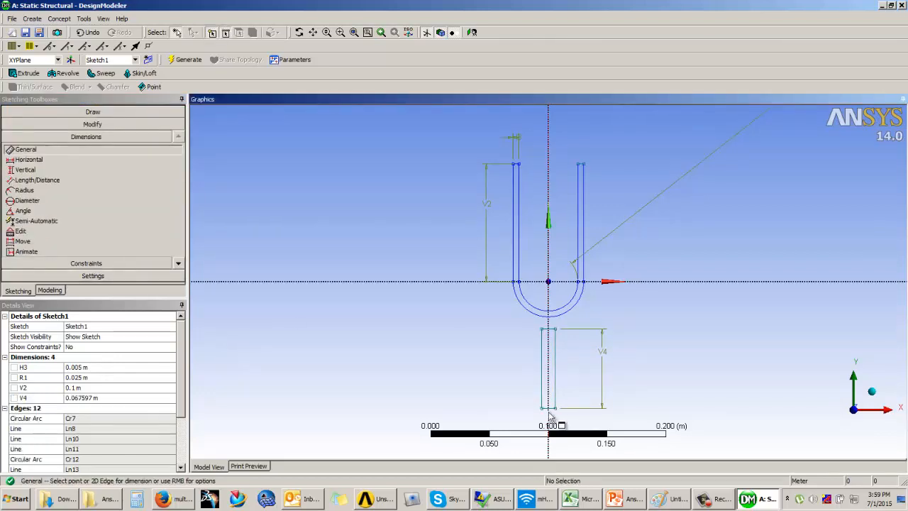
scroll(558, 405, up, 2)
click(552, 343)
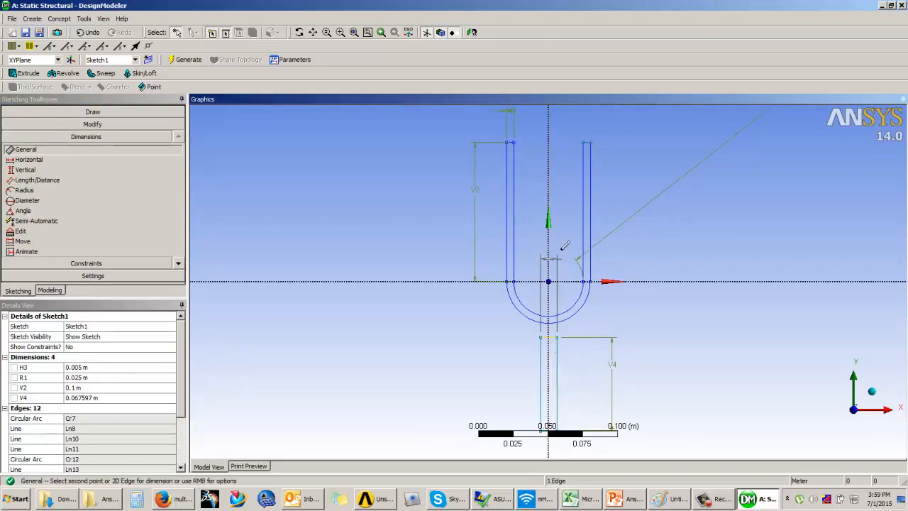
click(547, 242)
Set the stem's length to 0.035 m and its width to 0.005 m
click(93, 409)
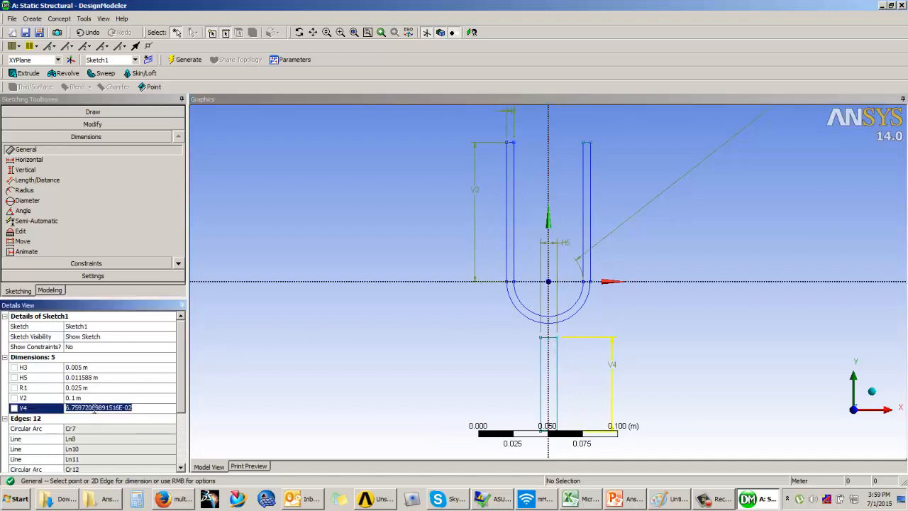
text(0.035)
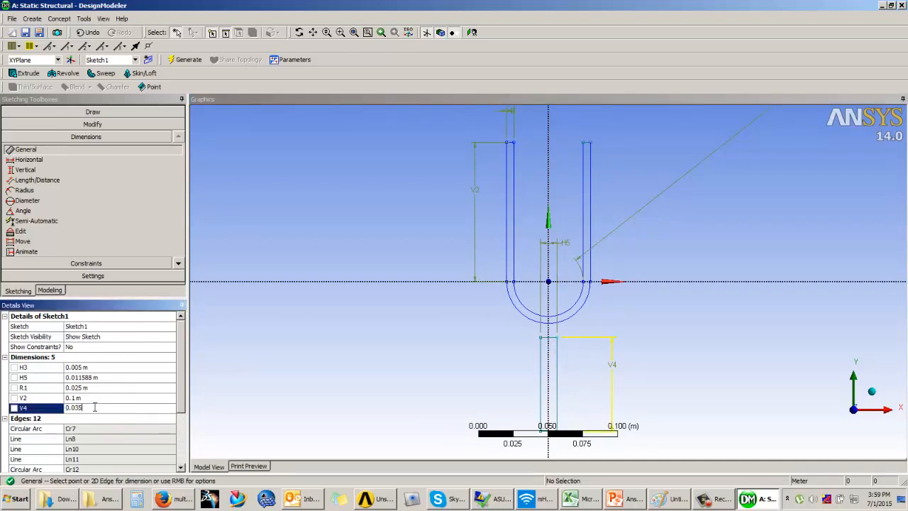
key(Return)
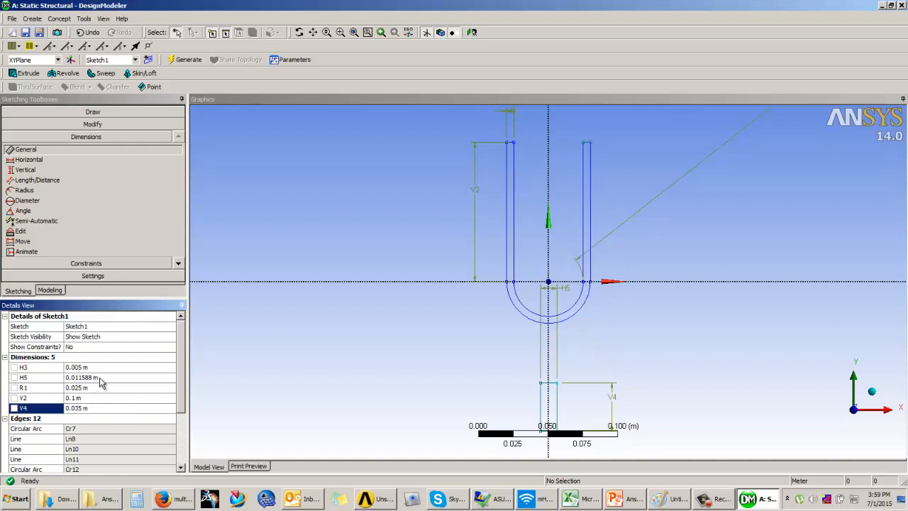
click(100, 378)
text(0.0)
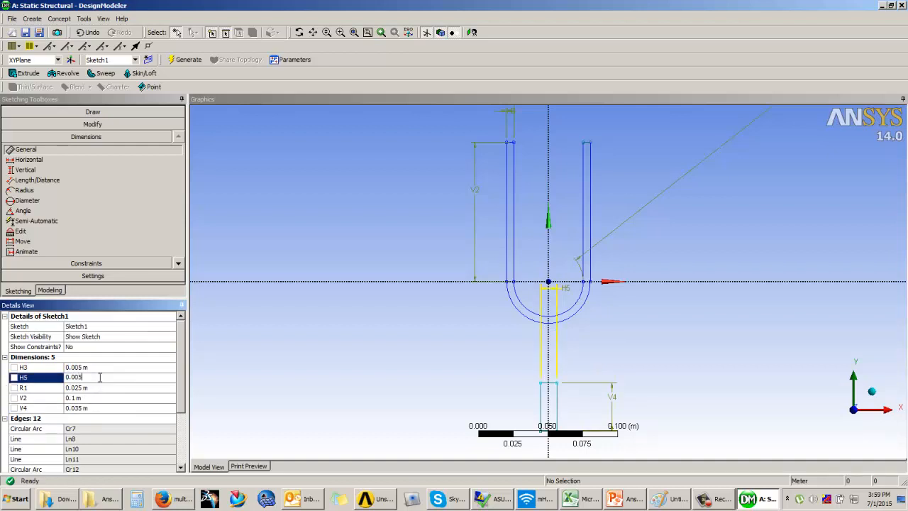
text(05)
key(Return)
Apply a symmetry constraint to the two long stem edges about the vertical axis
click(106, 263)
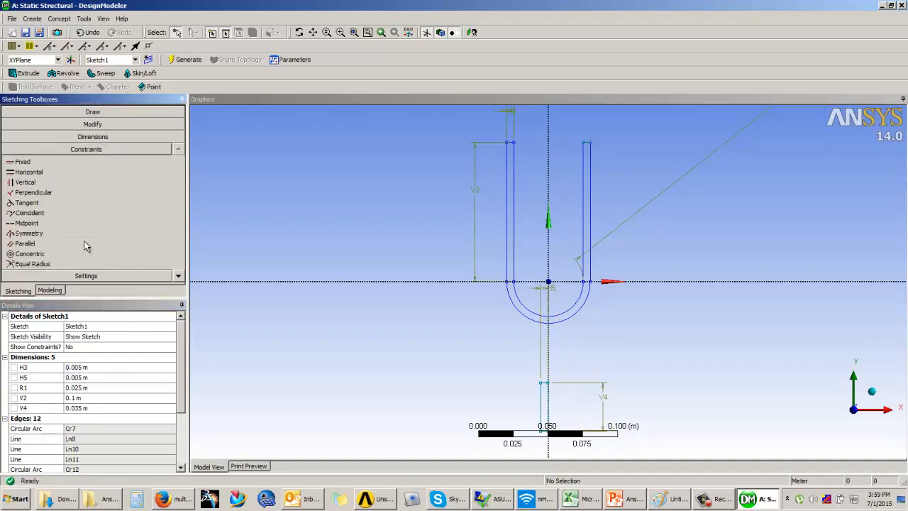
click(29, 233)
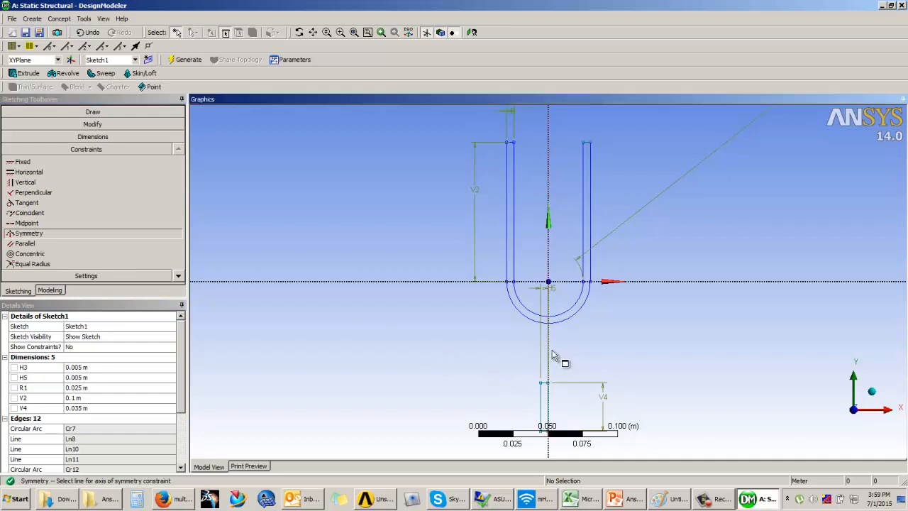
scroll(555, 355, up, 1)
ctrl+middle_drag(555, 354, 527, 142)
scroll(525, 305, up, 2)
scroll(524, 305, up, 3)
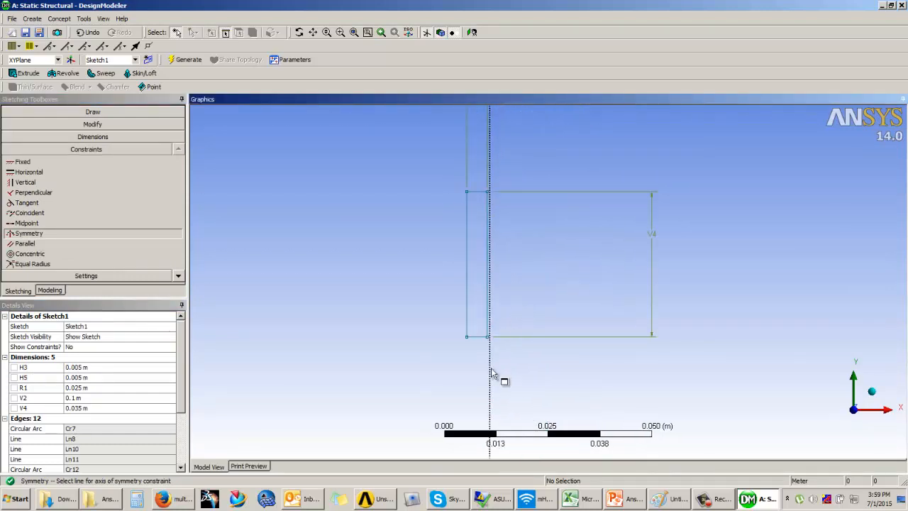
click(489, 333)
click(467, 302)
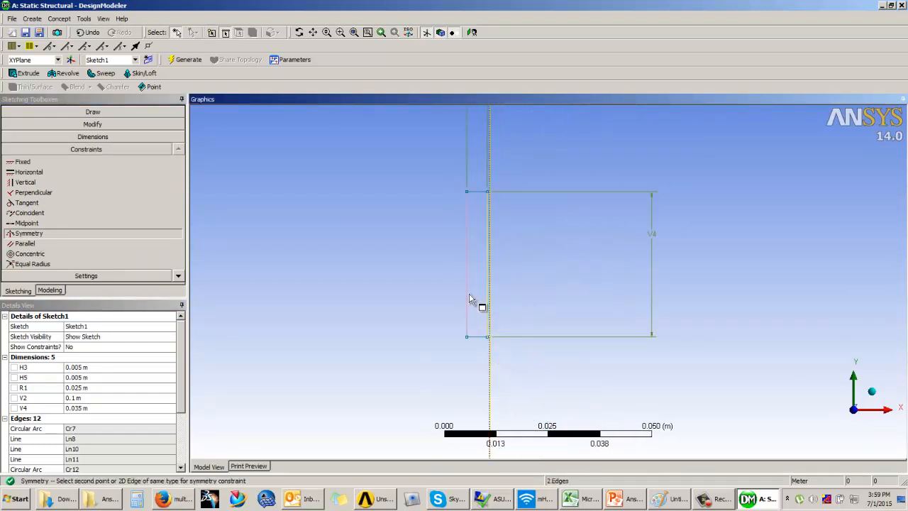
click(489, 316)
scroll(522, 334, up, 1)
scroll(511, 336, down, 5)
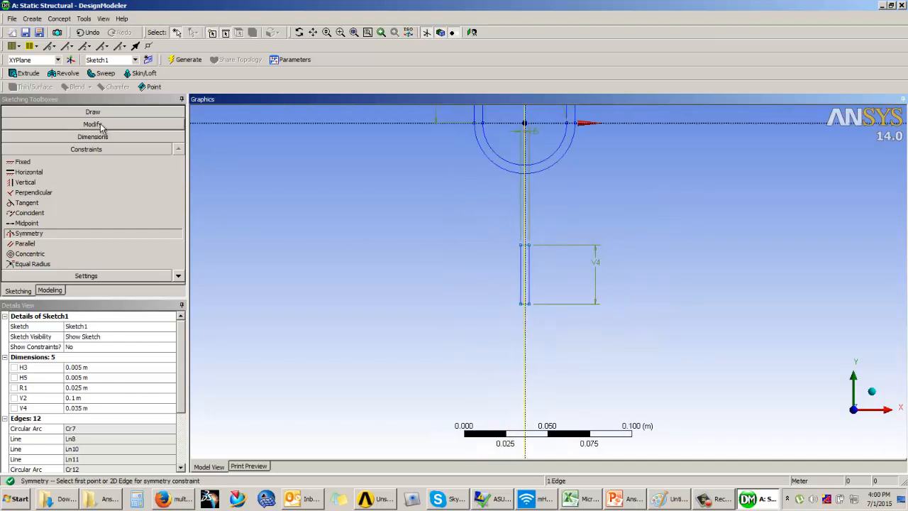
Move the stem rectangle up with the Drag tool until its upper edge lies just inside the outer arc of the U-shaped profile
click(86, 124)
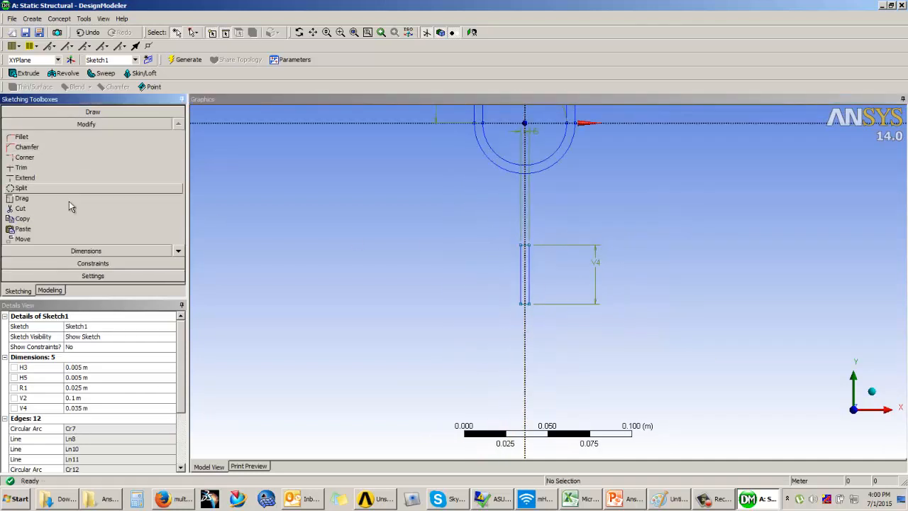
click(178, 251)
click(178, 251)
click(178, 251)
click(177, 251)
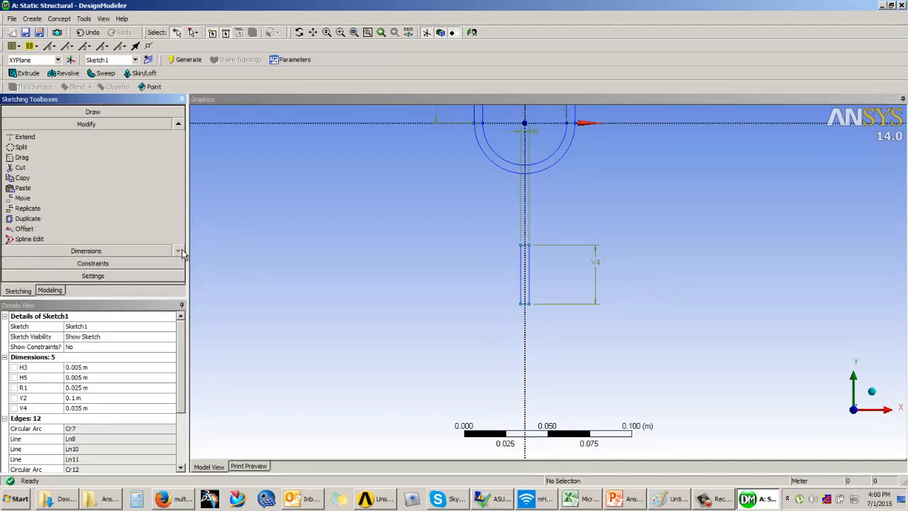
click(21, 157)
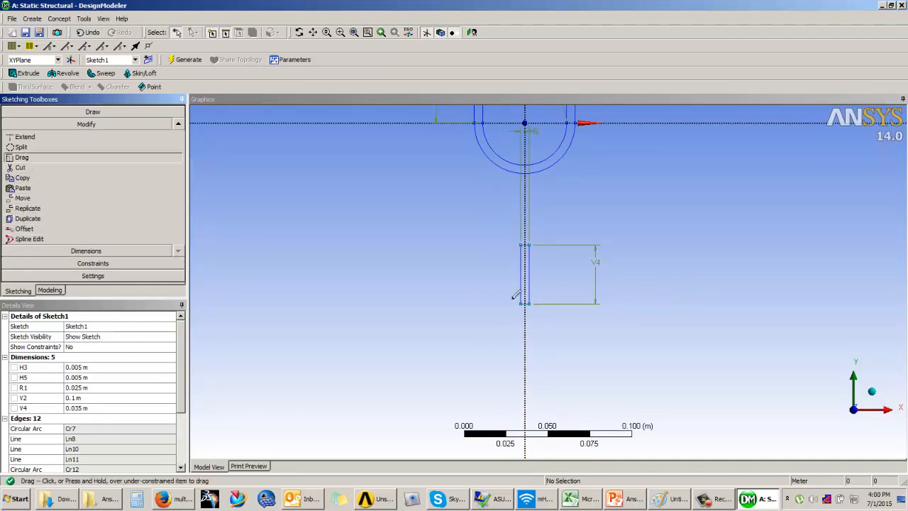
scroll(533, 234, up, 3)
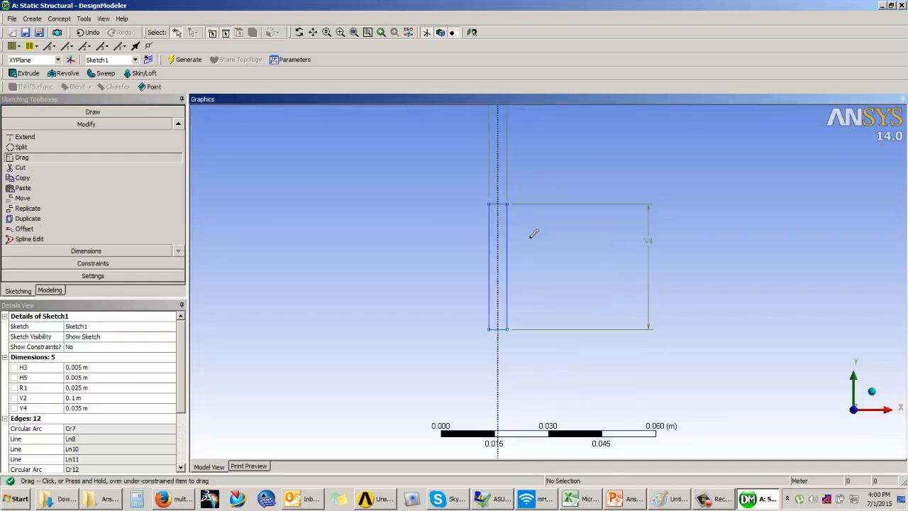
drag(499, 203, 499, 134)
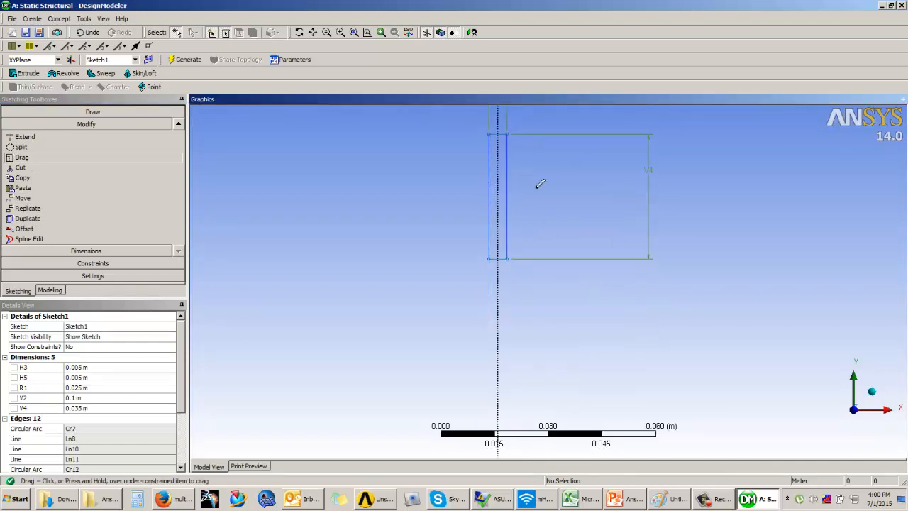
ctrl+middle_drag(531, 243, 516, 390)
drag(479, 341, 482, 249)
scroll(444, 243, up, 3)
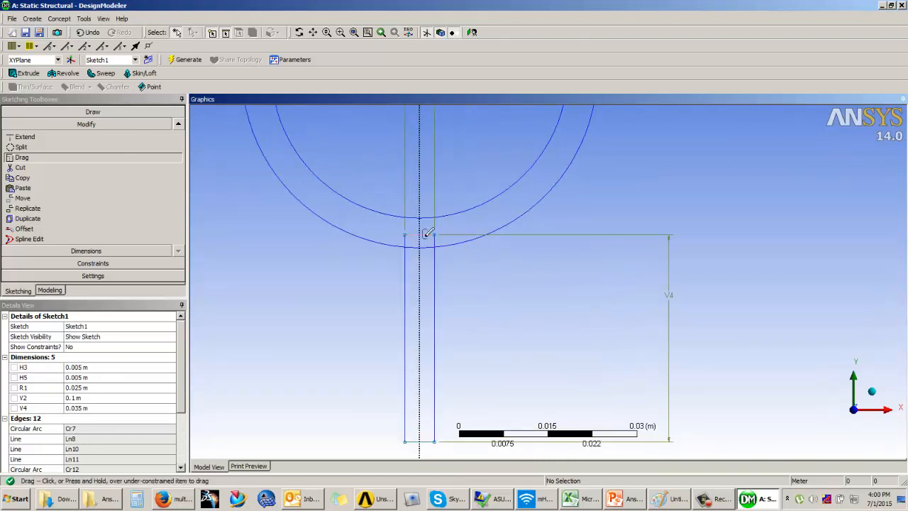
drag(429, 233, 432, 243)
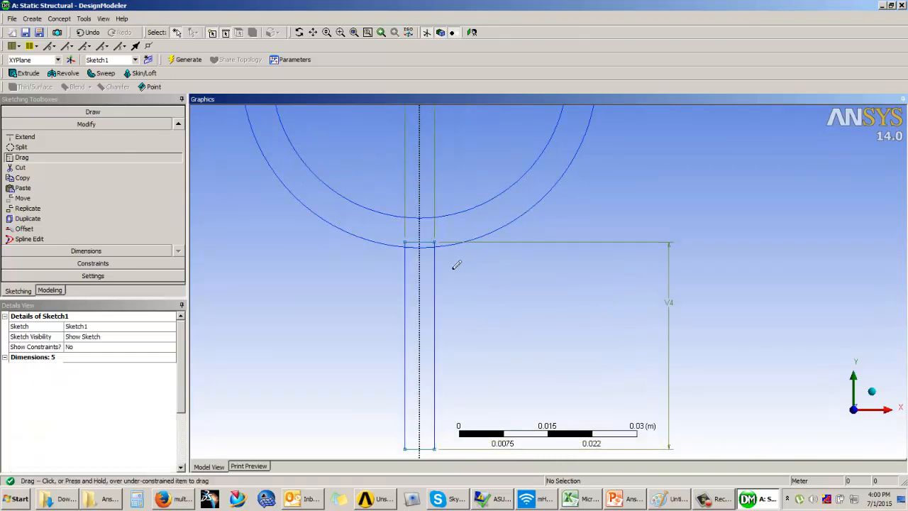
Apply a coincident constraint between the stem's upper corner and the outer arc of the U-shaped profile
click(88, 264)
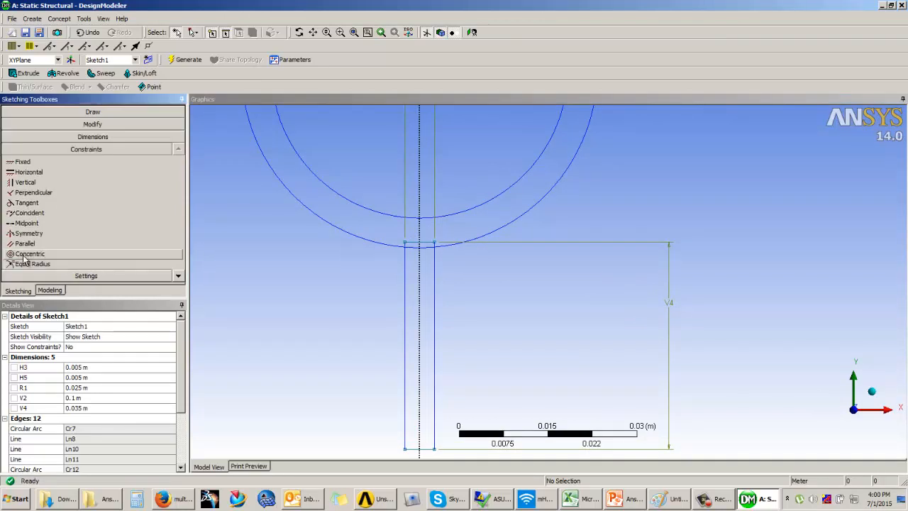
click(29, 213)
click(436, 247)
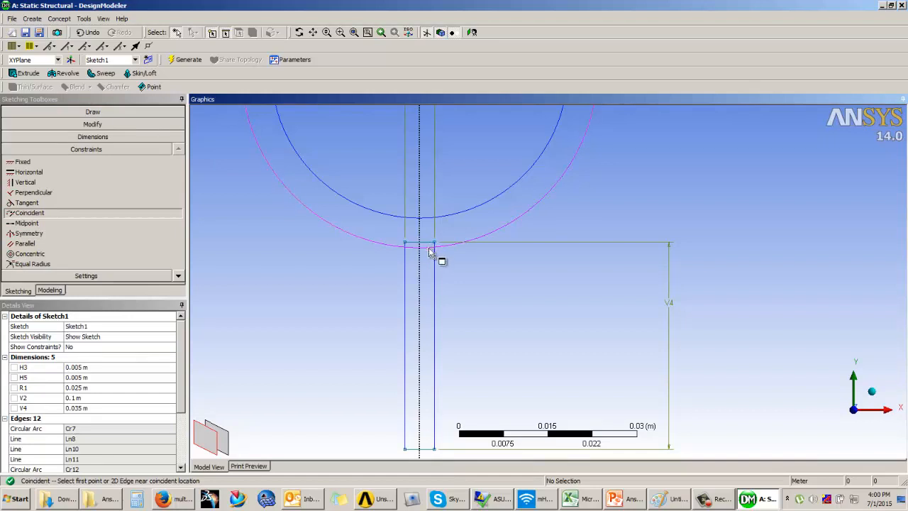
click(439, 255)
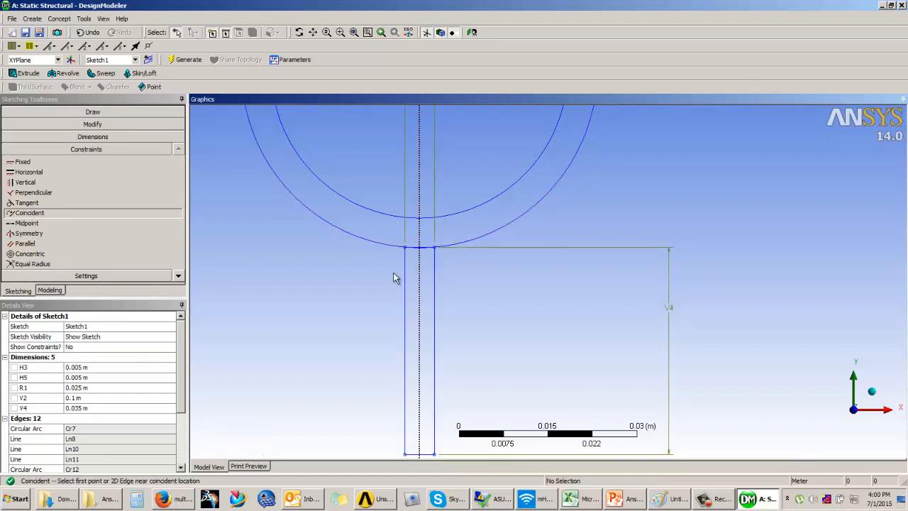
Trim the stem's upper edge and the outer arc segments between the stem sides, and leave sketching for modeling mode
scroll(460, 279, up, 5)
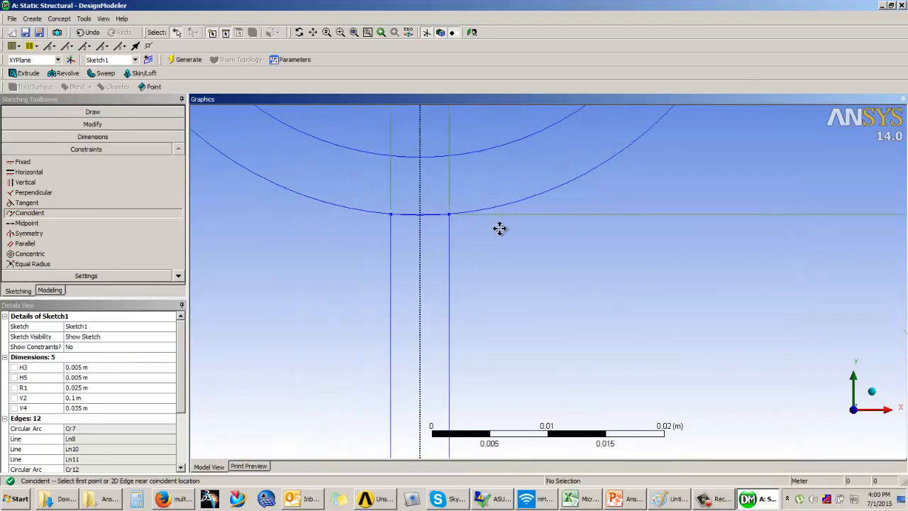
scroll(426, 215, up, 3)
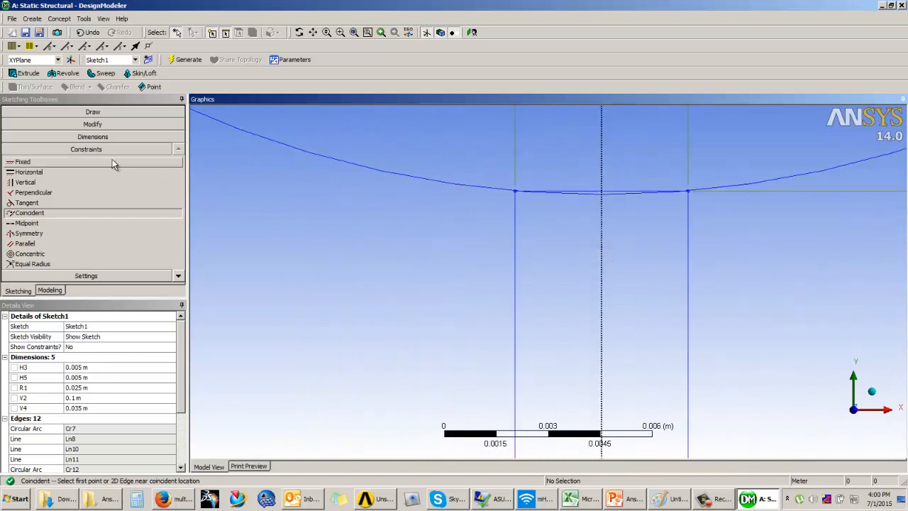
click(105, 126)
click(21, 167)
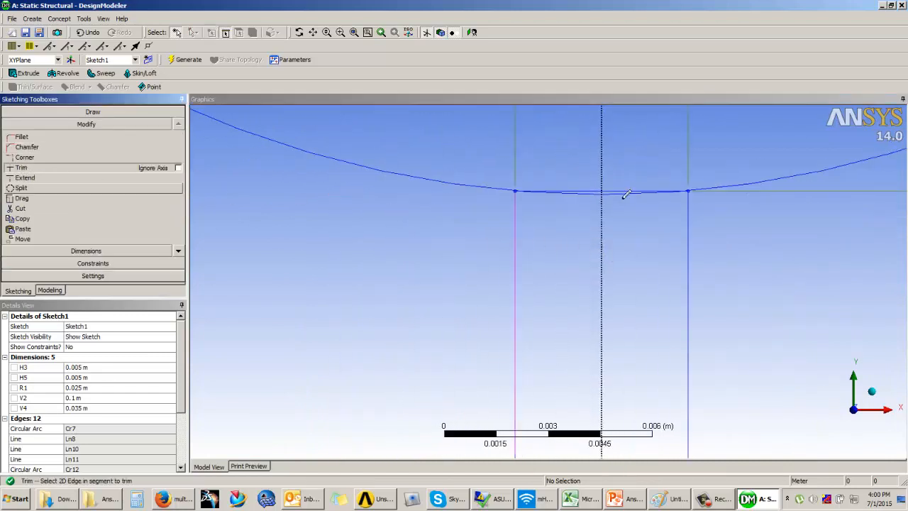
click(587, 190)
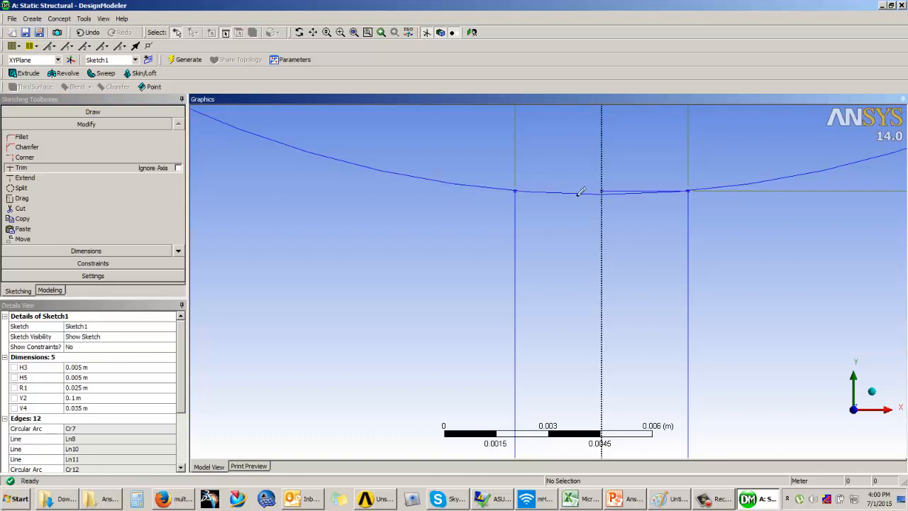
click(622, 187)
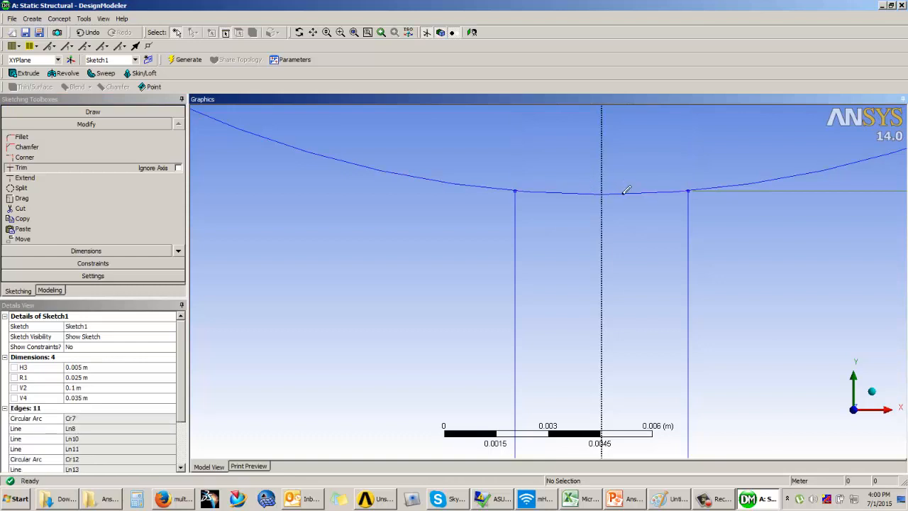
click(586, 189)
scroll(554, 173, down, 10)
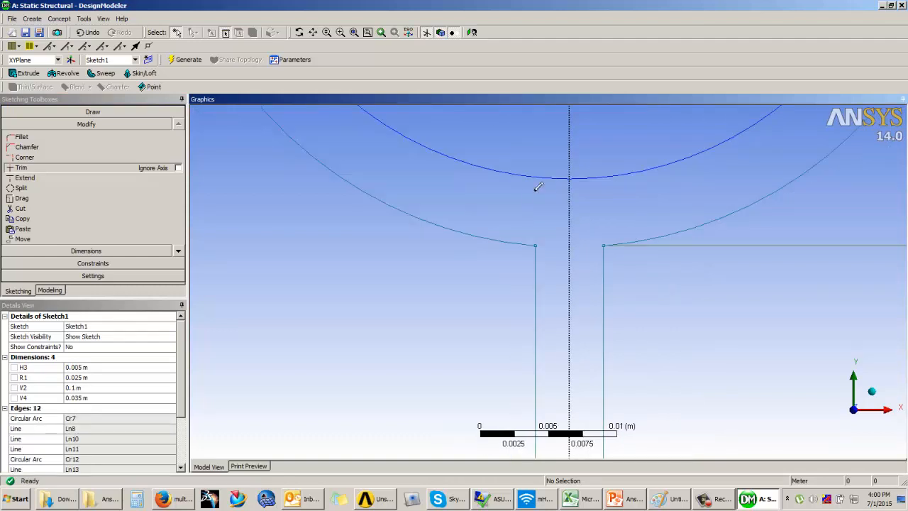
scroll(541, 229, down, 12)
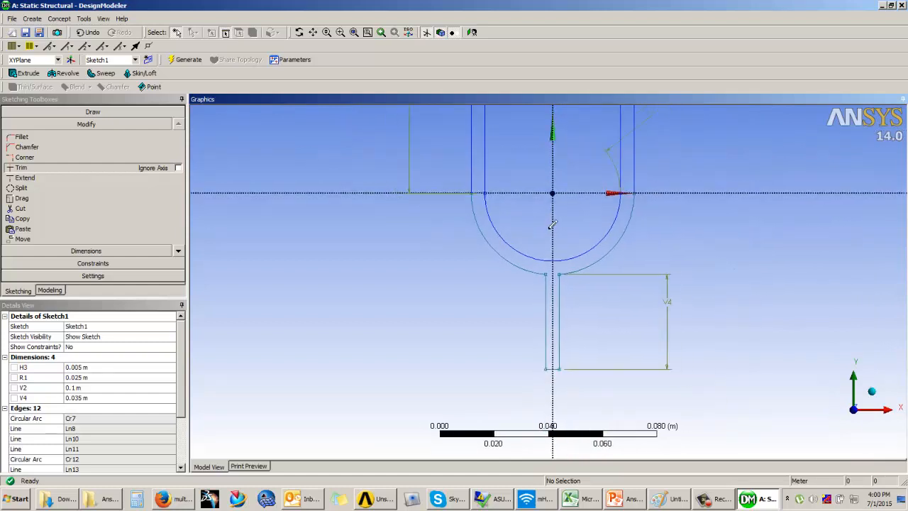
ctrl+middle_drag(617, 213, 564, 233)
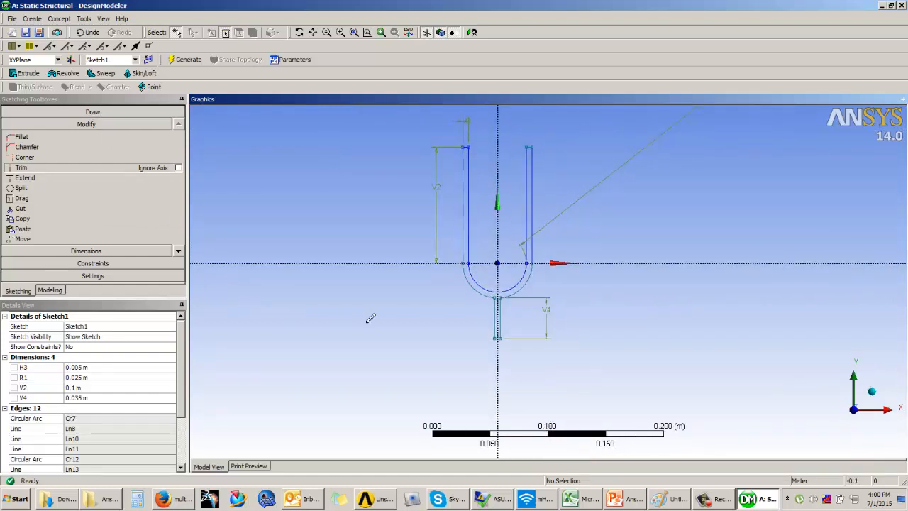
key(Escape)
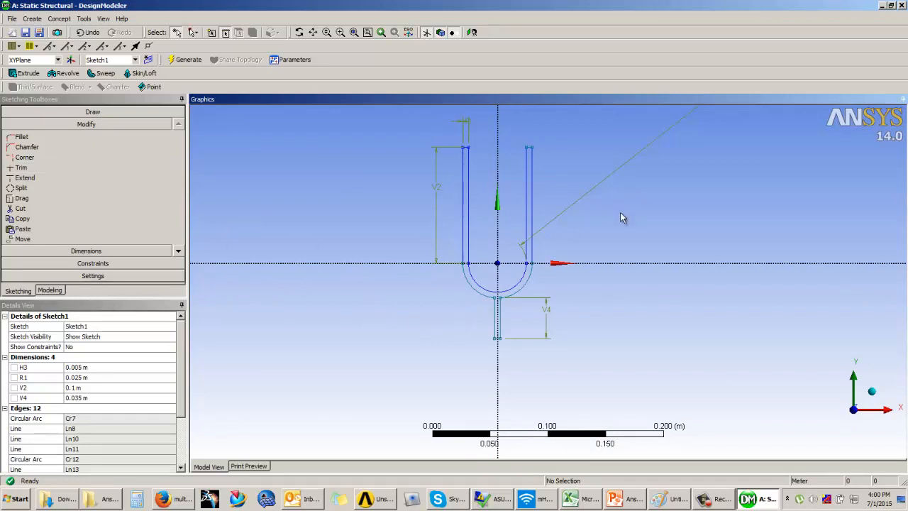
click(50, 290)
Switch to PowerPoint to check the model thickness on the Example 2 slide, return to DesignModeler, and inspect the fork sketch at an angle
middle_drag(416, 217, 383, 228)
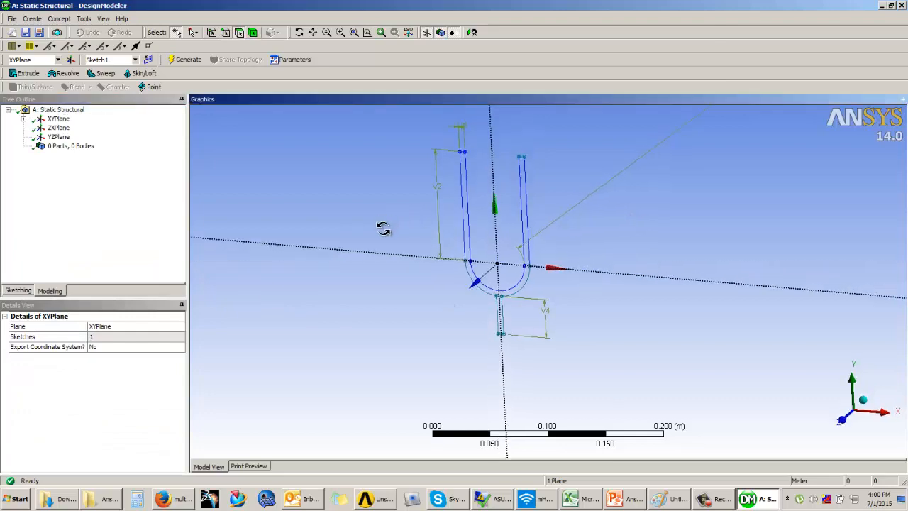
scroll(415, 220, up, 3)
click(616, 504)
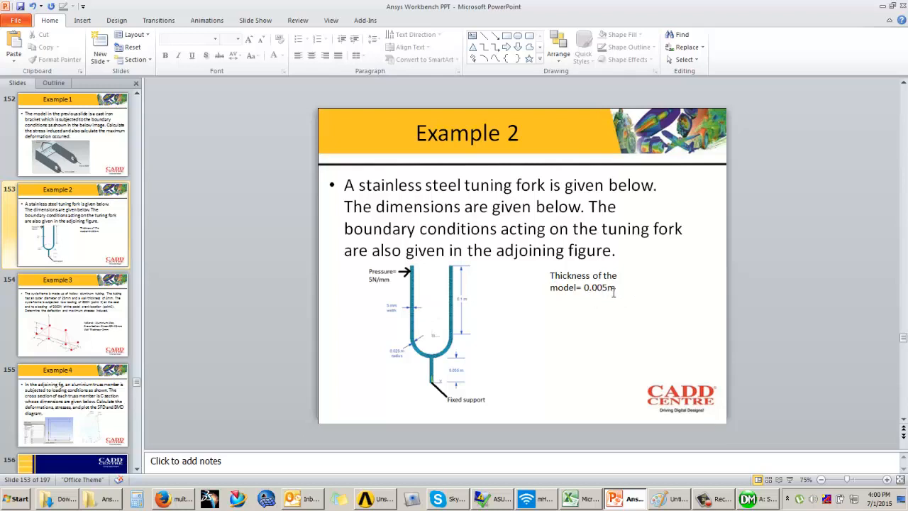
click(763, 500)
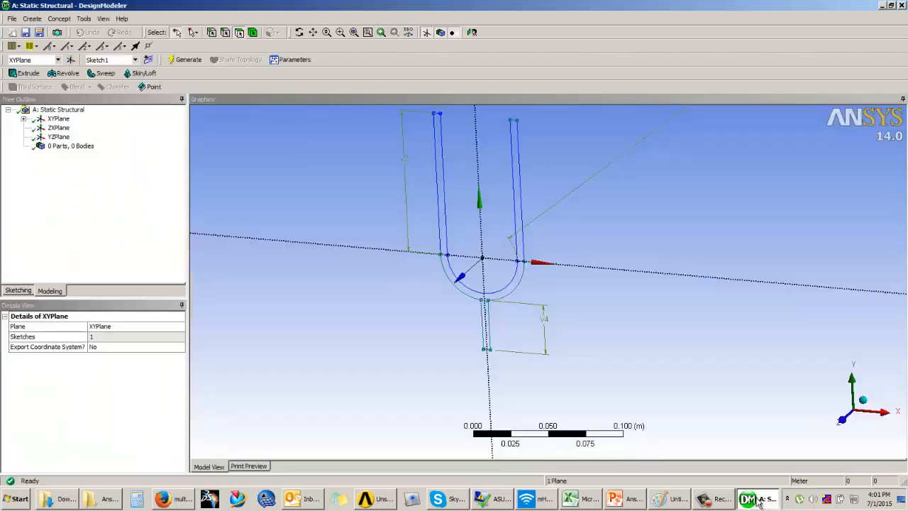
middle_drag(446, 316, 476, 284)
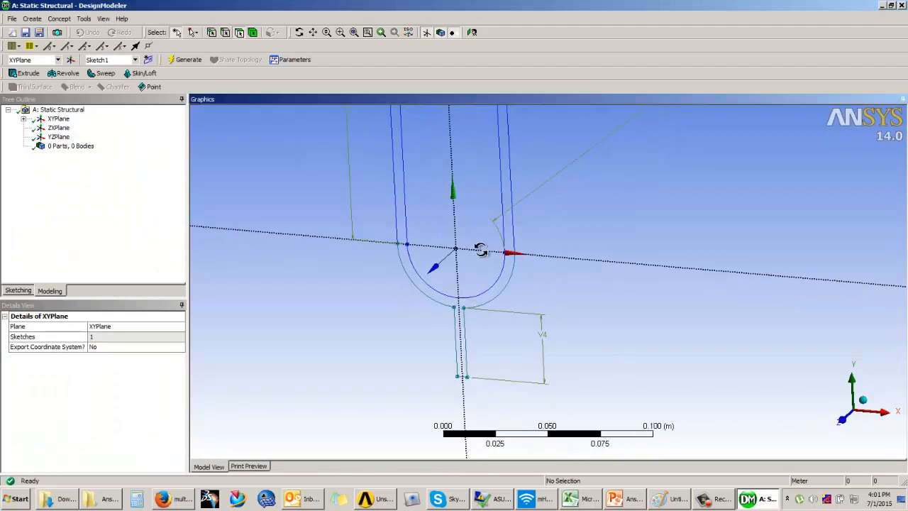
middle_drag(482, 249, 466, 317)
scroll(421, 334, up, 3)
scroll(468, 316, down, 3)
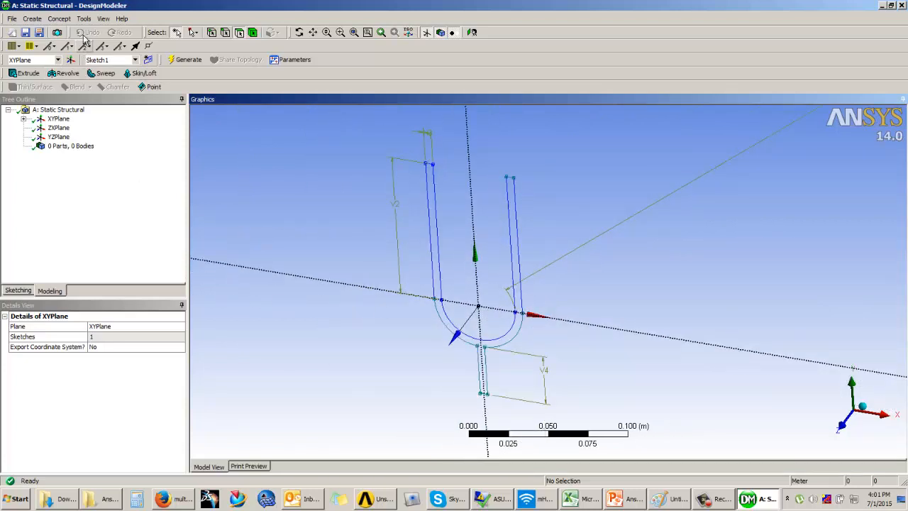
Create a surface from the tuning fork sketch with Surfaces From Sketches, adding material, and generate it
click(59, 18)
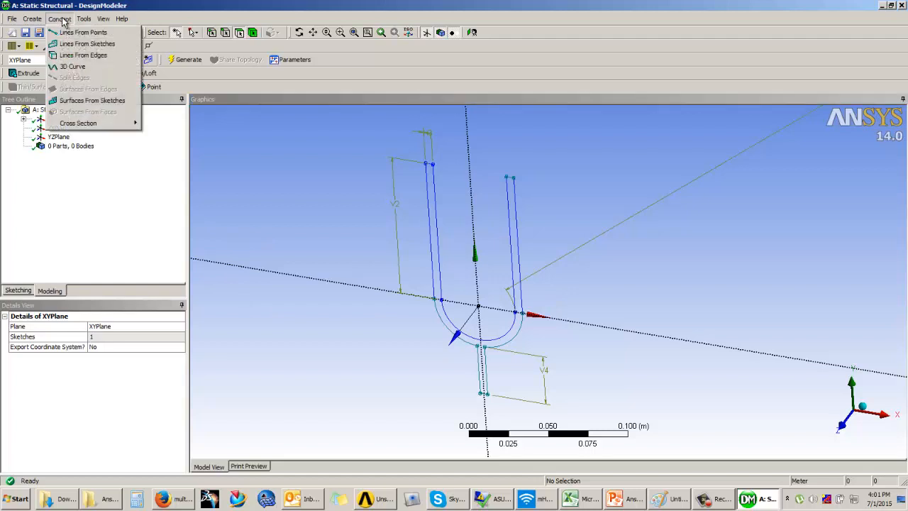
click(88, 99)
click(443, 219)
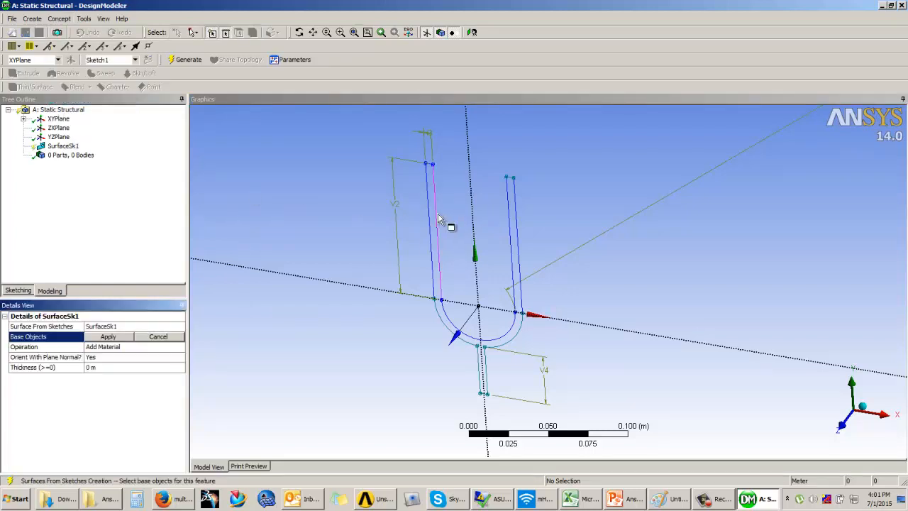
click(124, 335)
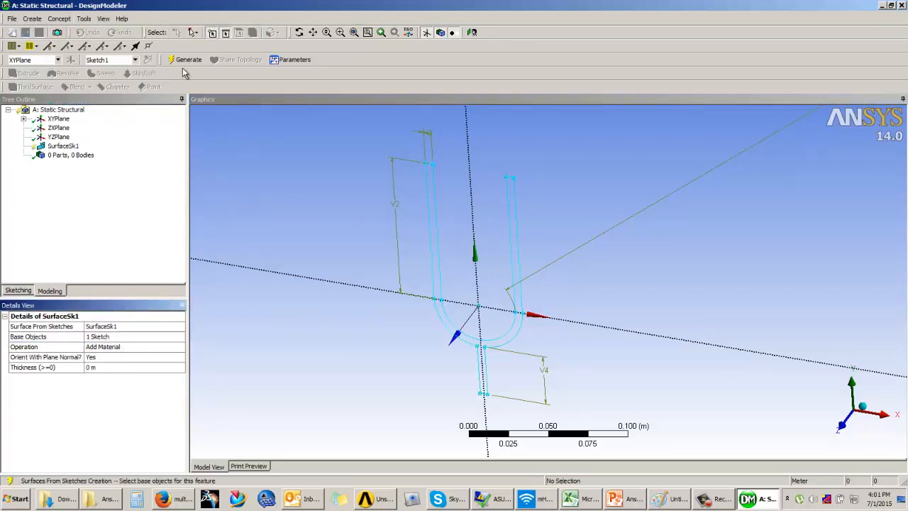
click(185, 60)
middle_drag(486, 314, 492, 293)
Check the surface feature's thickness setting and examine the generated fork surface from different angles and distances
click(99, 367)
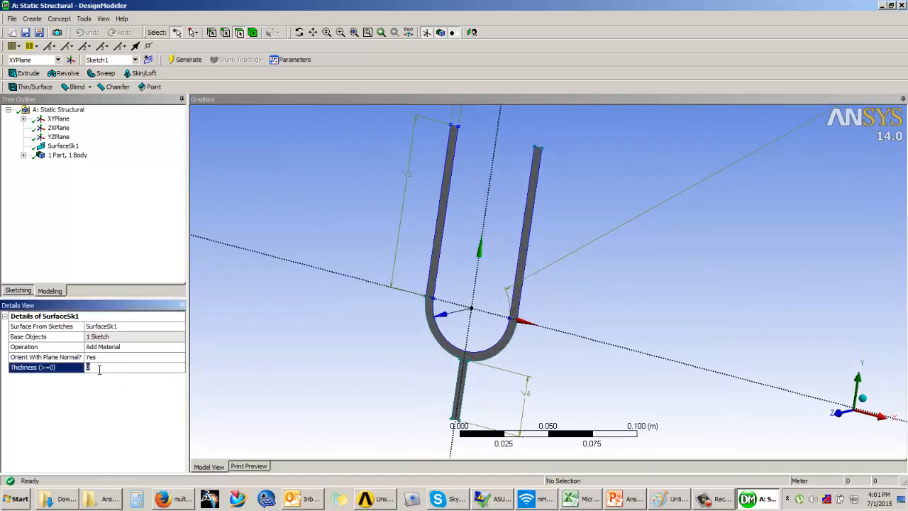
click(265, 390)
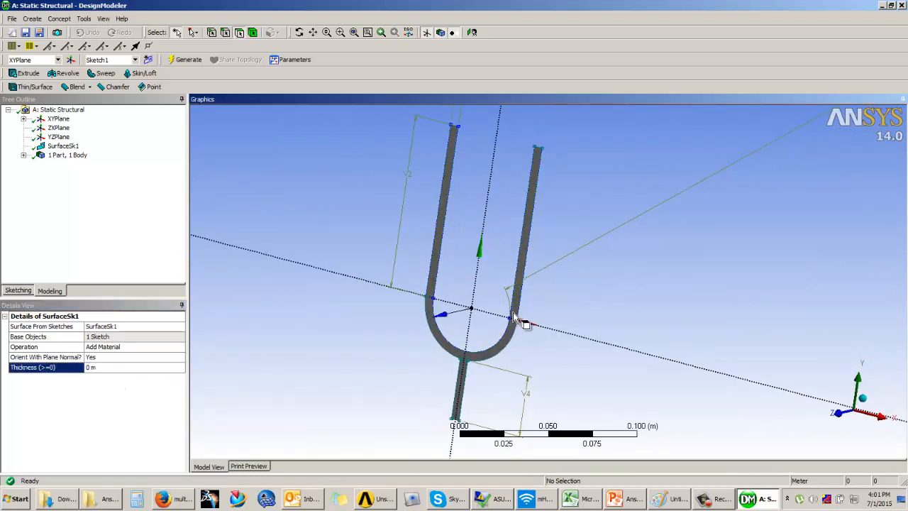
scroll(514, 313, down, 2)
scroll(514, 314, up, 3)
scroll(520, 316, down, 3)
middle_drag(491, 356, 496, 315)
scroll(489, 358, up, 3)
scroll(491, 355, down, 3)
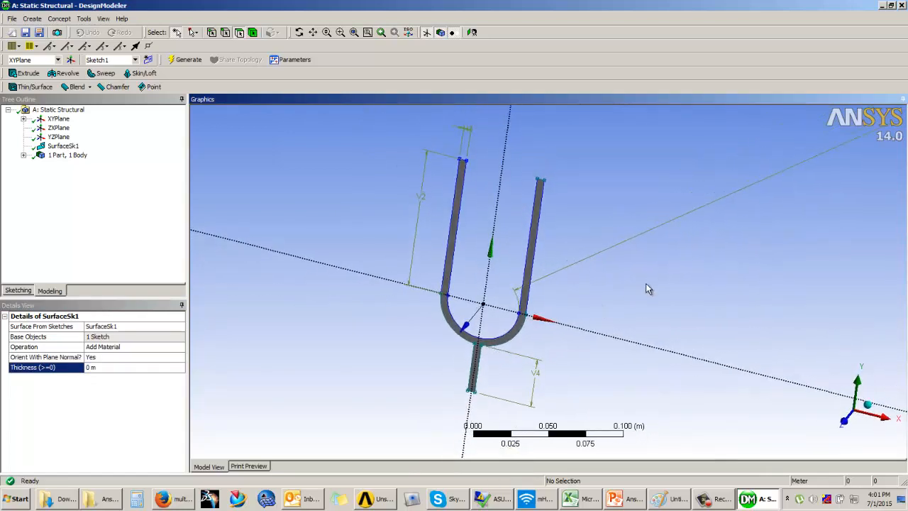
scroll(629, 262, up, 2)
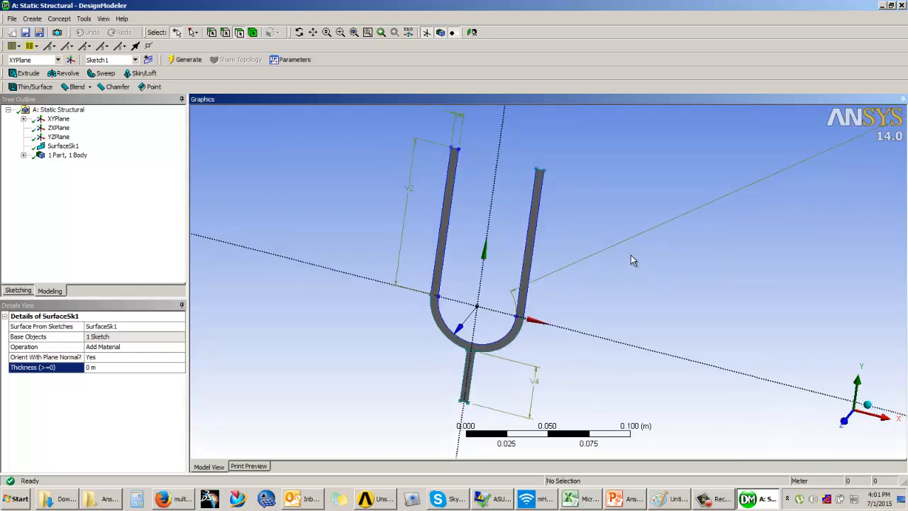
Close DesignModeler, return to the Workbench project schematic, and open the Static Structural system's Model in Mechanical
click(904, 8)
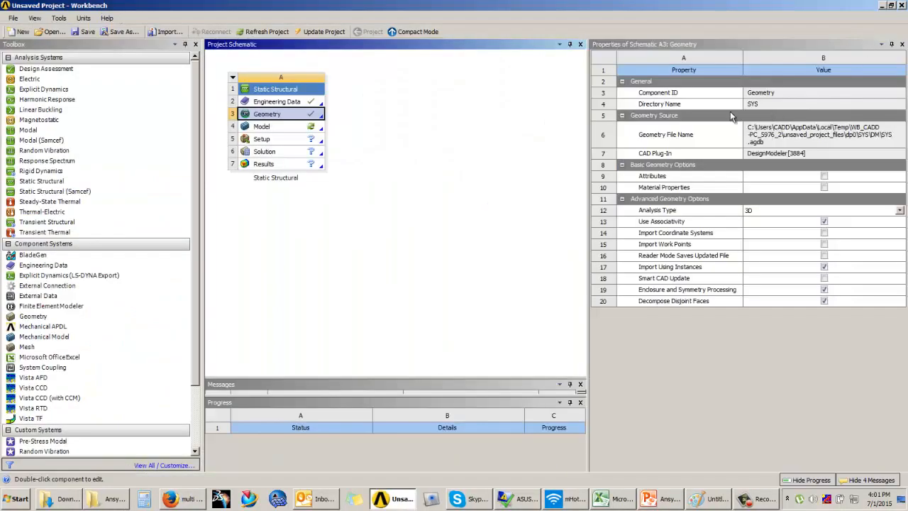
click(374, 249)
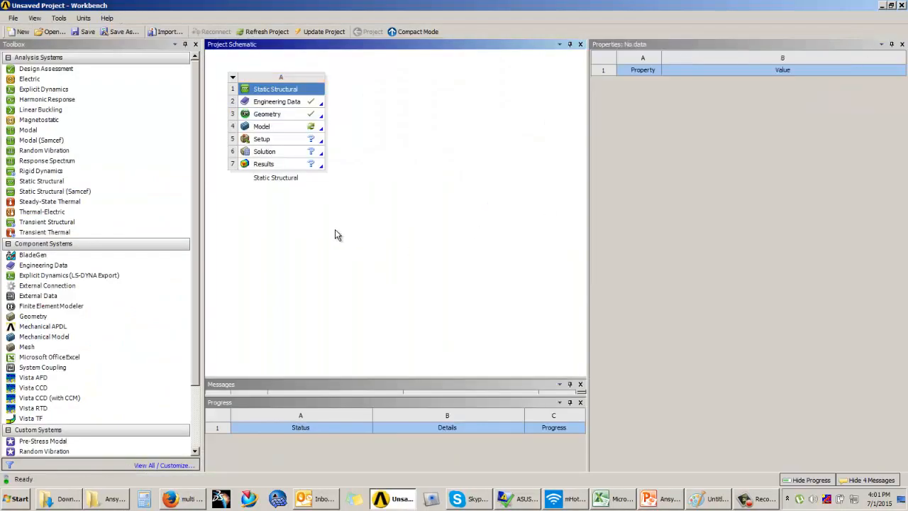
click(280, 127)
double_click(281, 131)
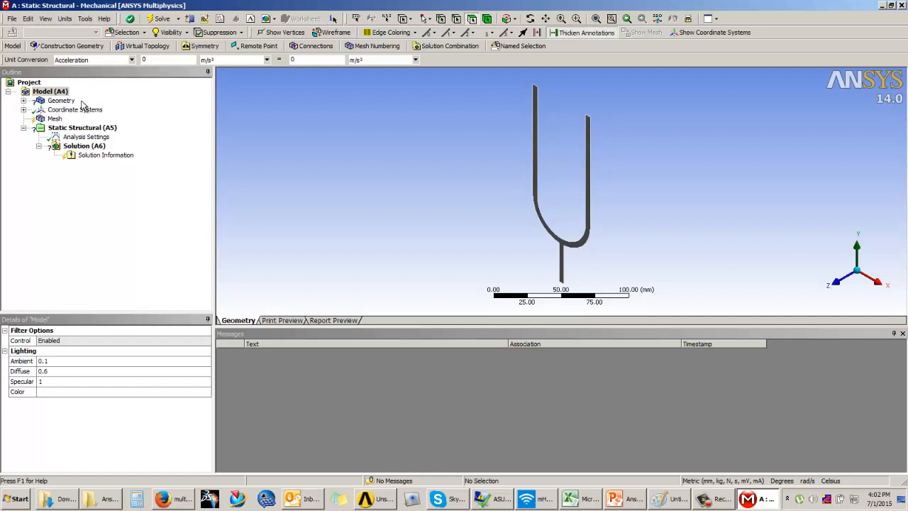
Look at the surface body's thickness property, check the model thickness on the Example 2 slide in PowerPoint, and return to Mechanical
click(25, 101)
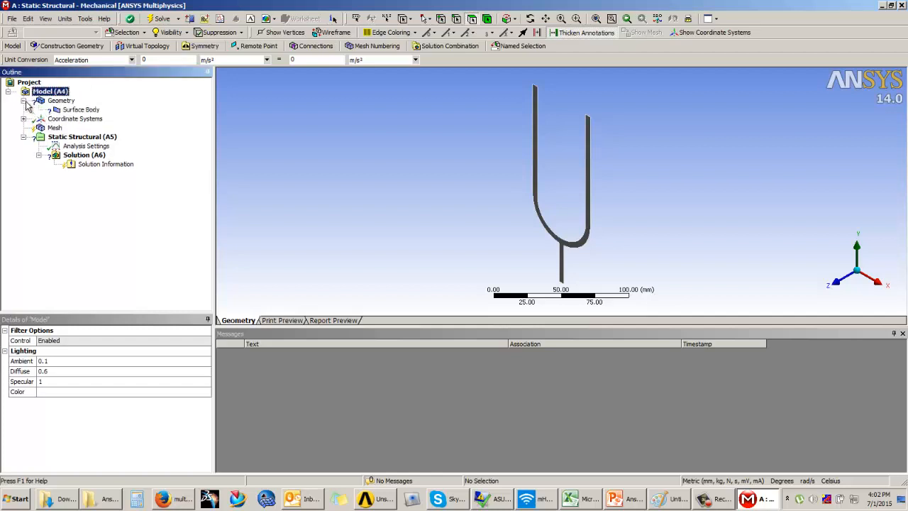
click(80, 110)
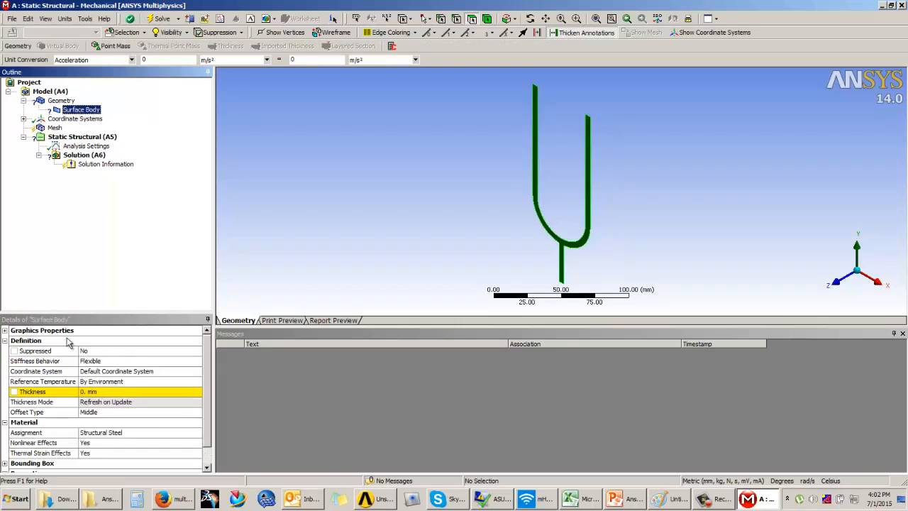
click(101, 392)
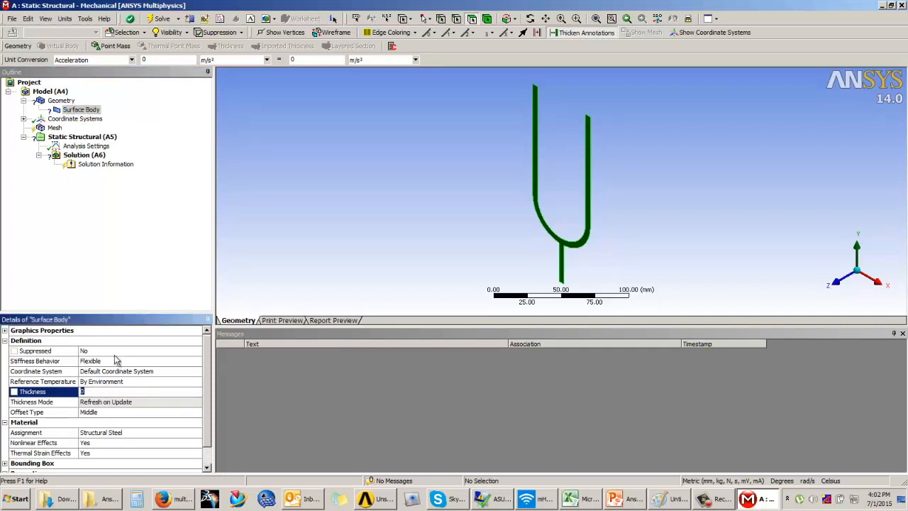
click(130, 271)
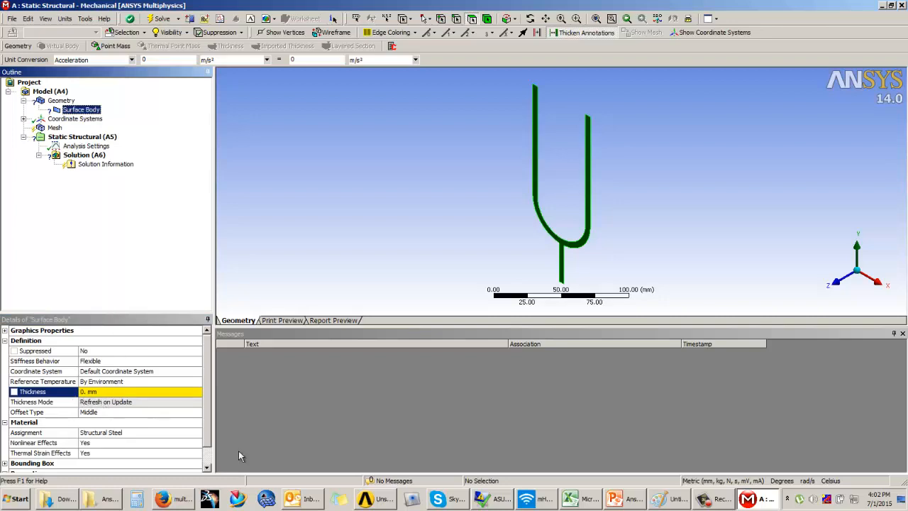
click(623, 498)
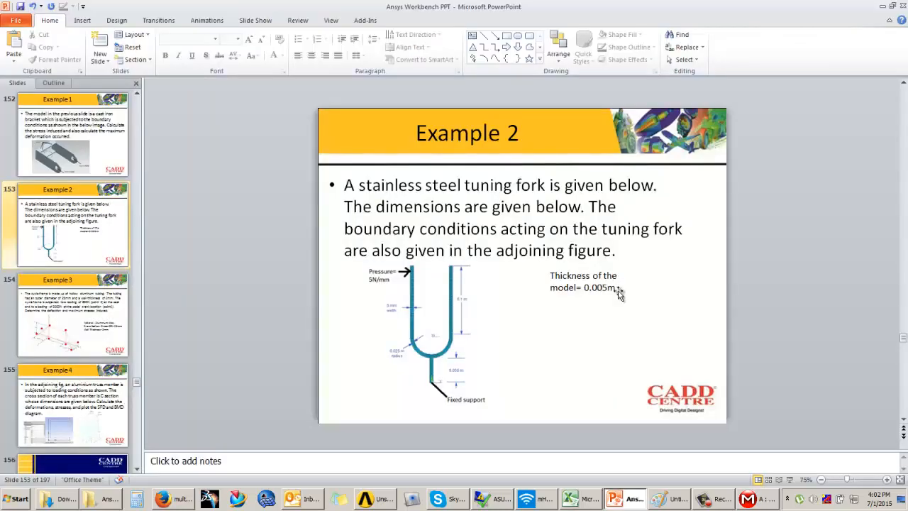
click(751, 500)
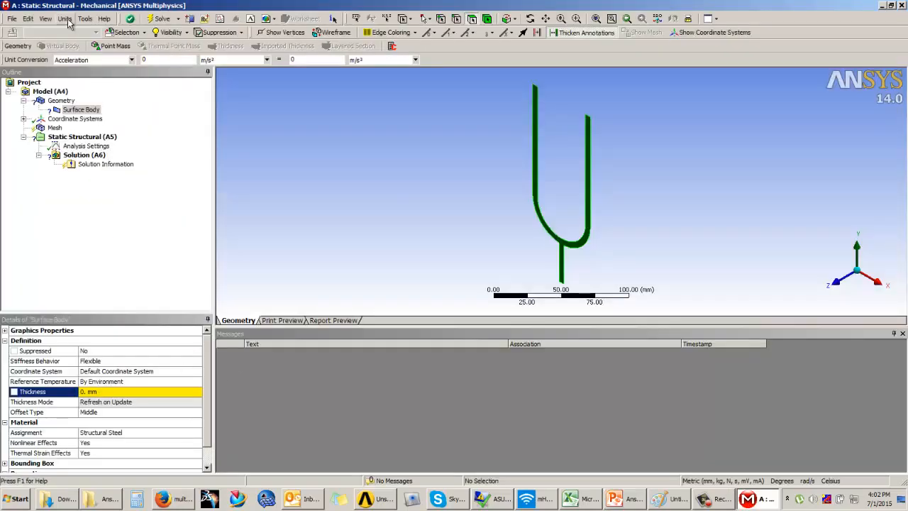
Switch the unit system to metric (m, kg, N, s, V, A) and set the surface body's thickness to 0.005 m
click(64, 18)
click(85, 30)
click(103, 392)
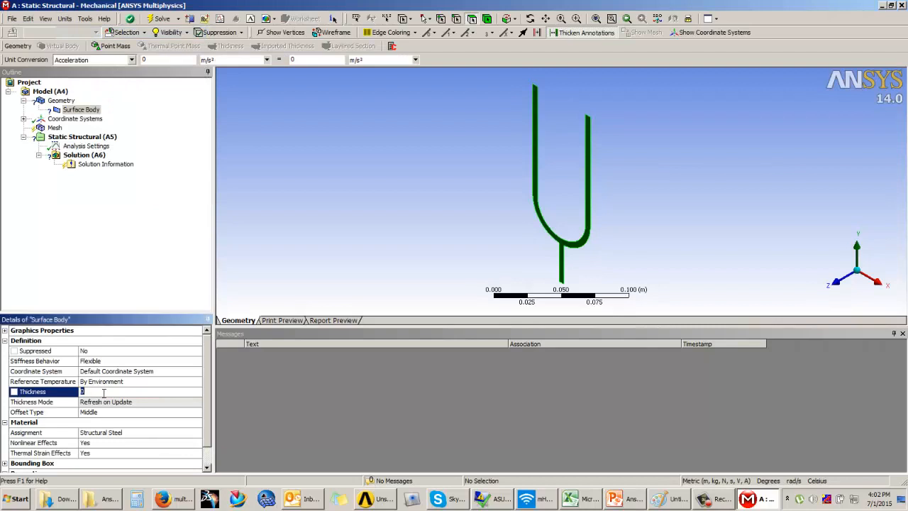
key(Return)
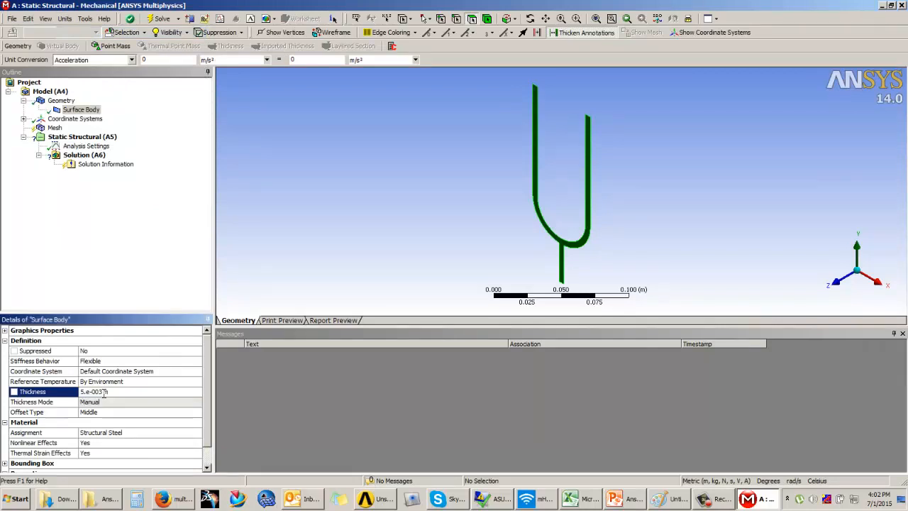
Generate the fork's mesh with the default settings and inspect it
click(54, 128)
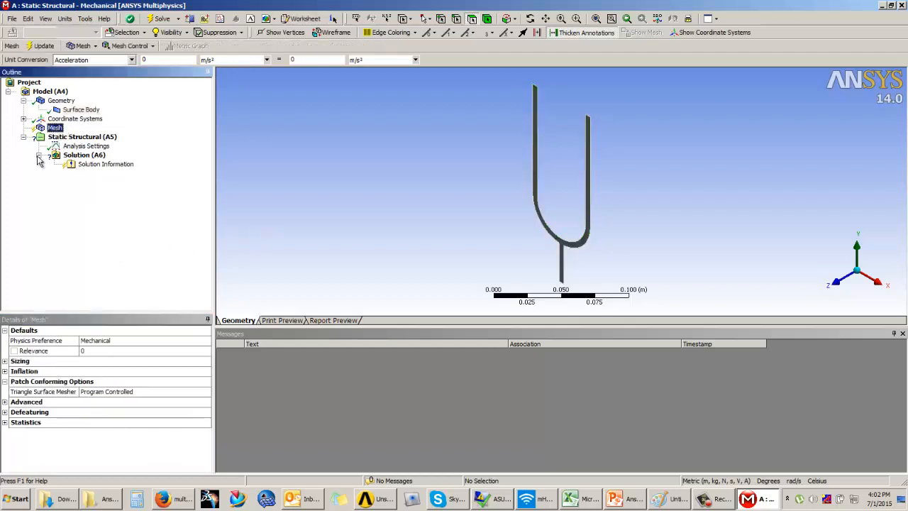
click(39, 46)
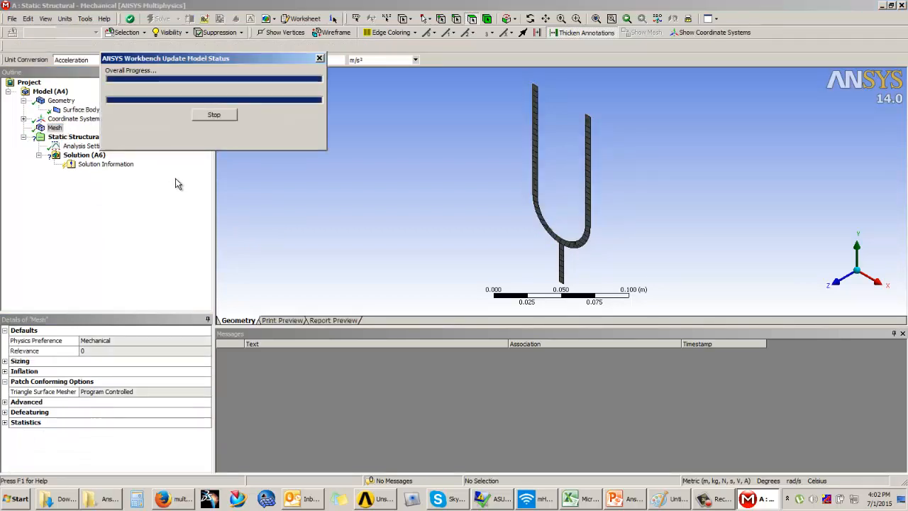
middle_drag(559, 185, 577, 170)
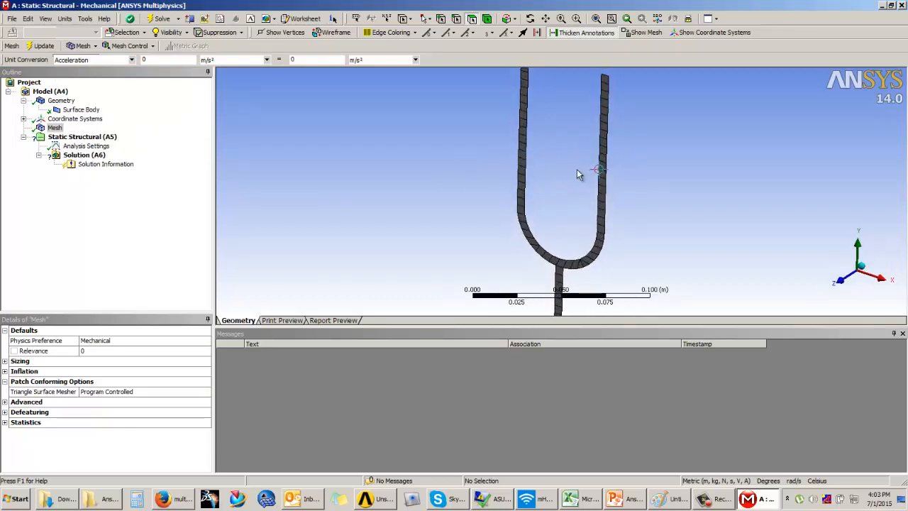
Try a mesh relevance of 50, update the mesh, and set the relevance back to 0
click(96, 350)
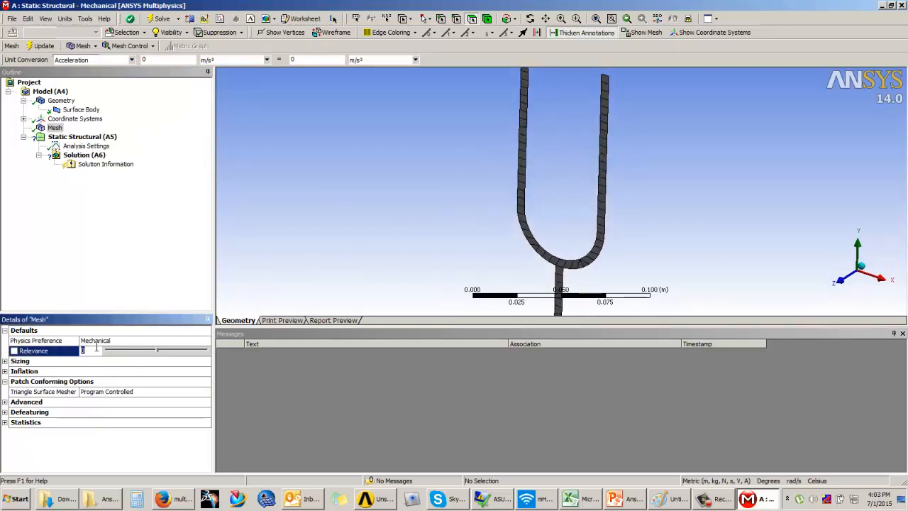
key(Return)
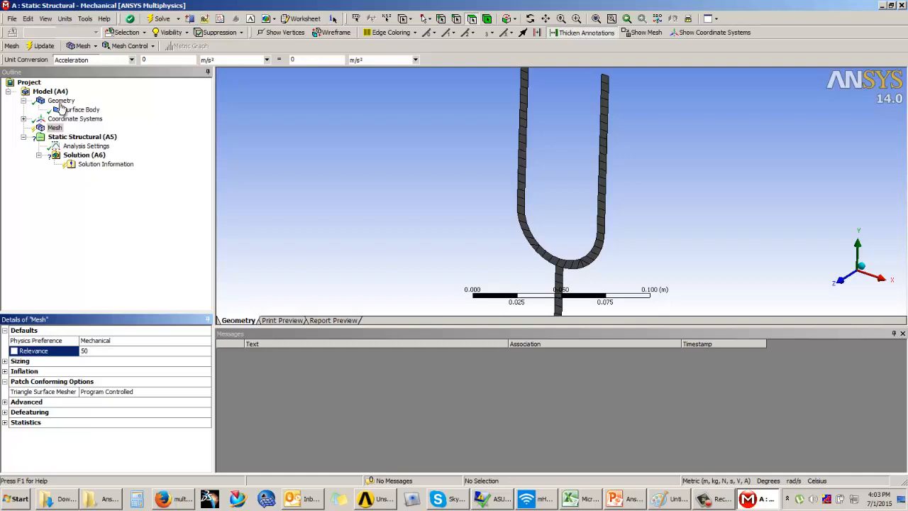
click(41, 45)
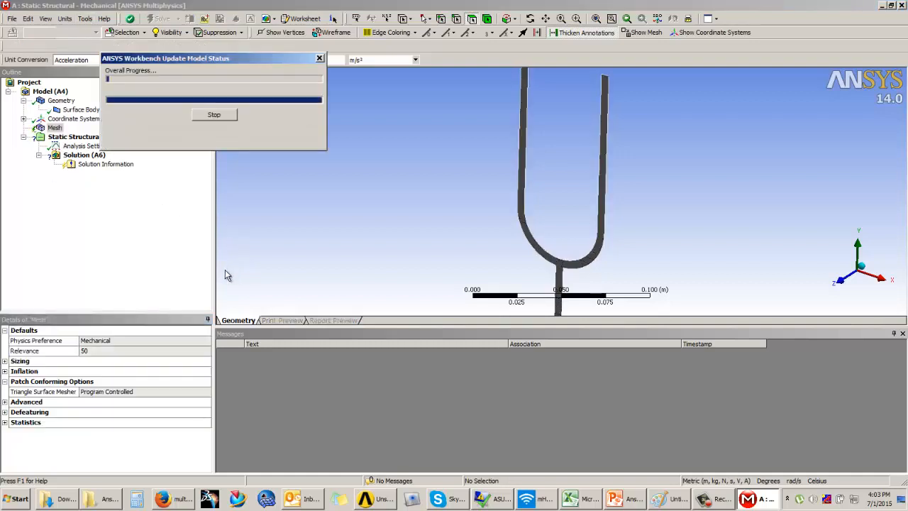
click(95, 350)
text(0)
key(Return)
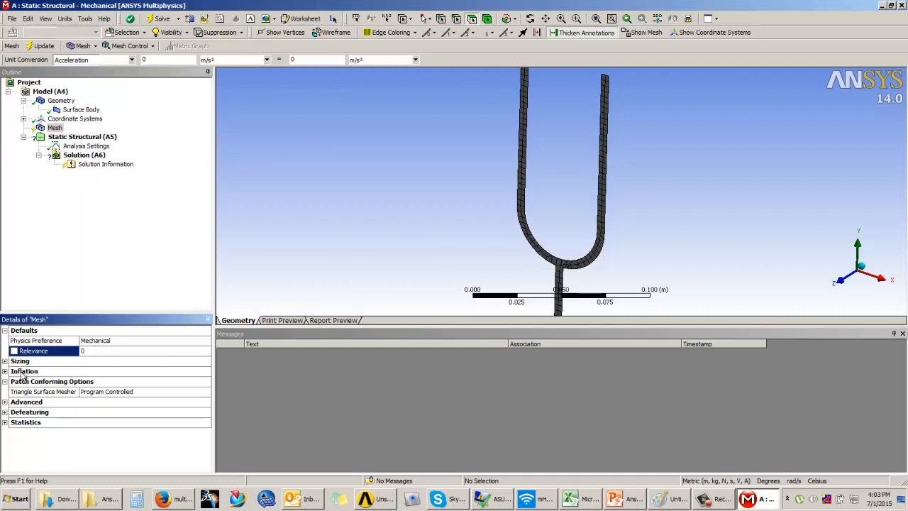
Turn off the advanced size function in the mesh sizing settings
click(4, 363)
click(5, 361)
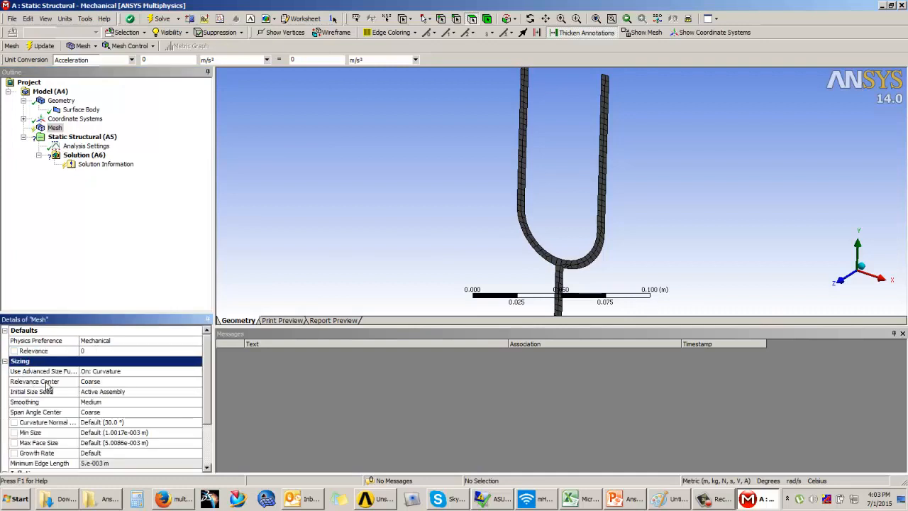
click(107, 373)
click(132, 373)
click(87, 381)
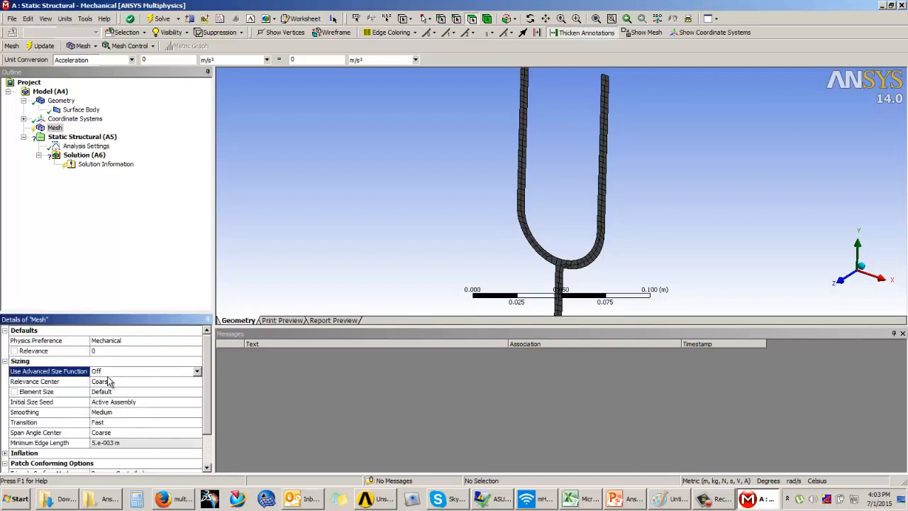
Set the mesh element size to 0.005 m and update the mesh
click(102, 392)
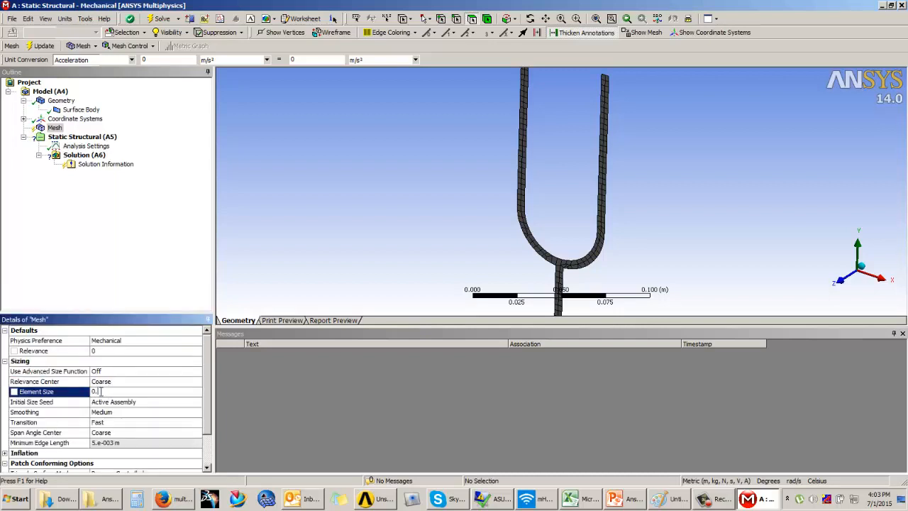
text(0.005)
key(Return)
click(42, 46)
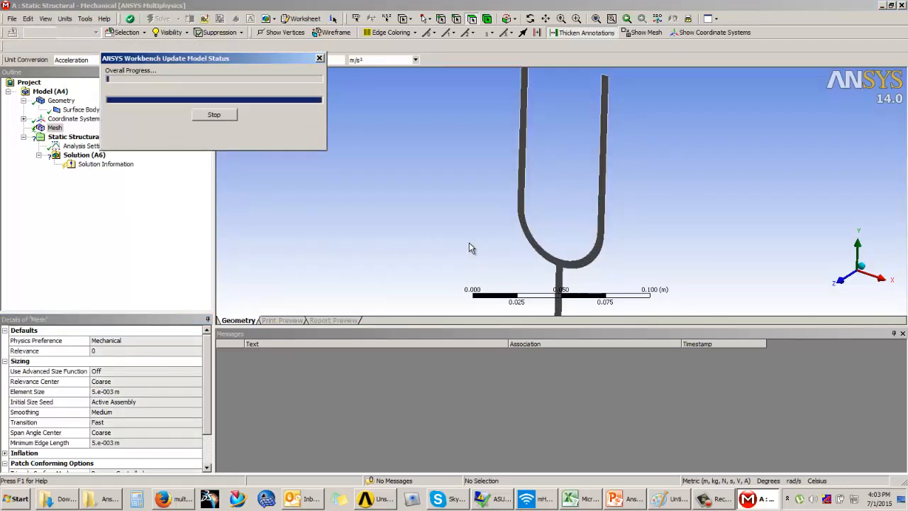
Refine the mesh element size to 0.0025 m, update the mesh, and inspect the elements on the prongs and stem
click(124, 391)
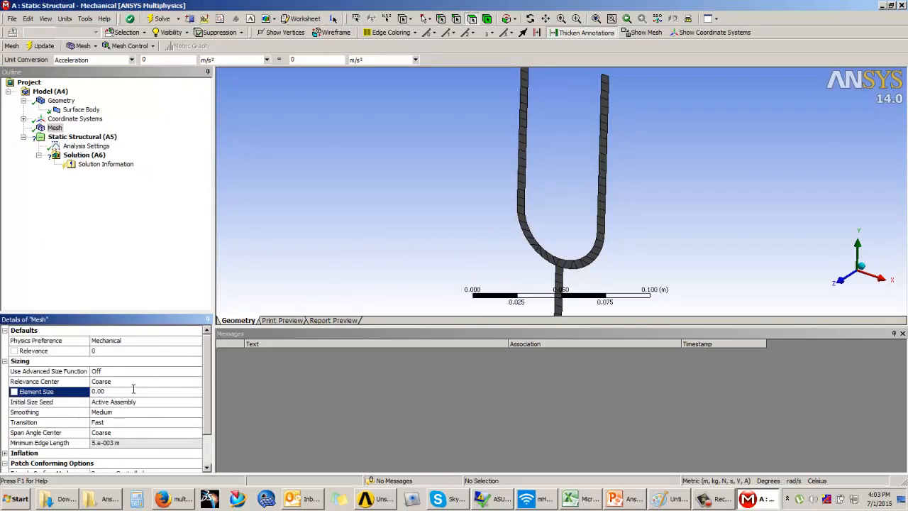
text(0.0025)
key(Return)
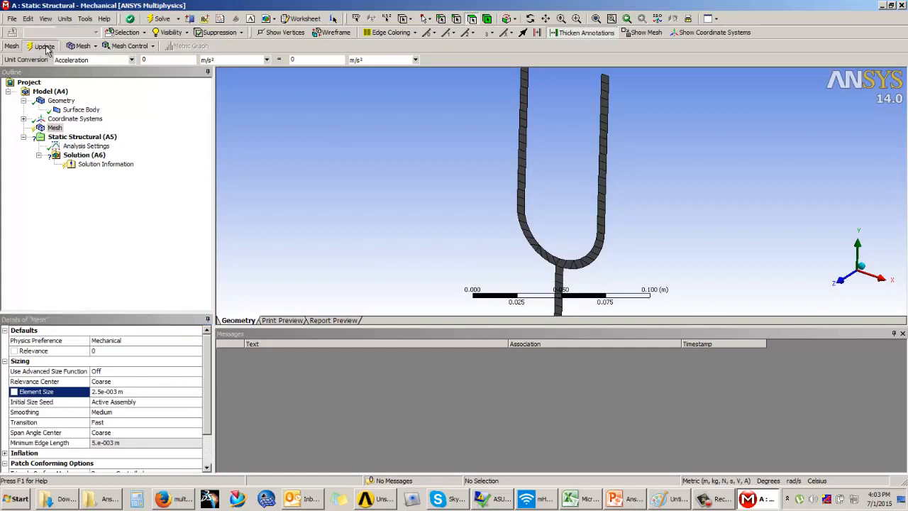
click(43, 46)
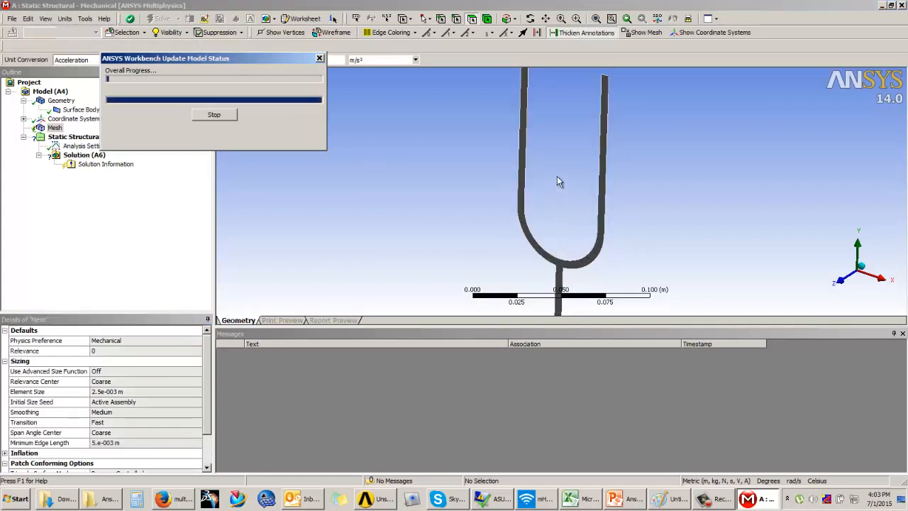
middle_drag(570, 195, 544, 122)
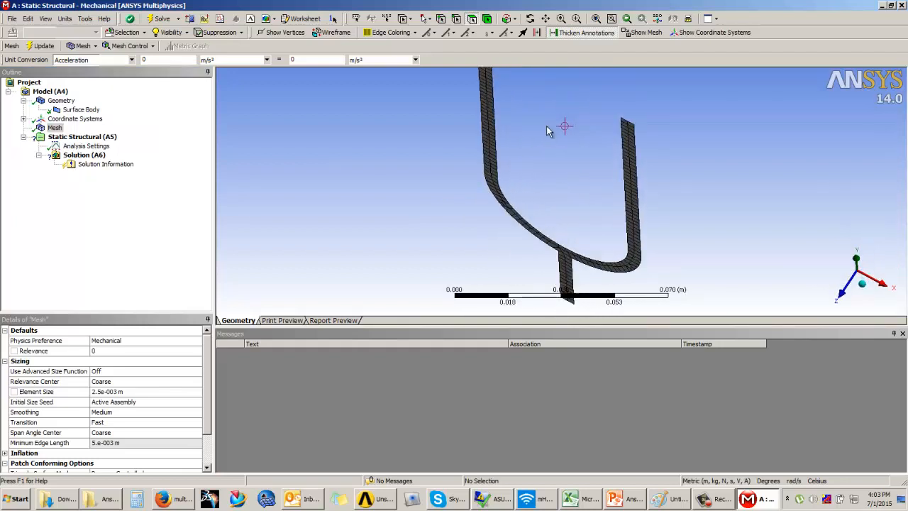
ctrl+middle_drag(582, 150, 592, 248)
scroll(480, 151, up, 3)
ctrl+middle_drag(479, 151, 524, 209)
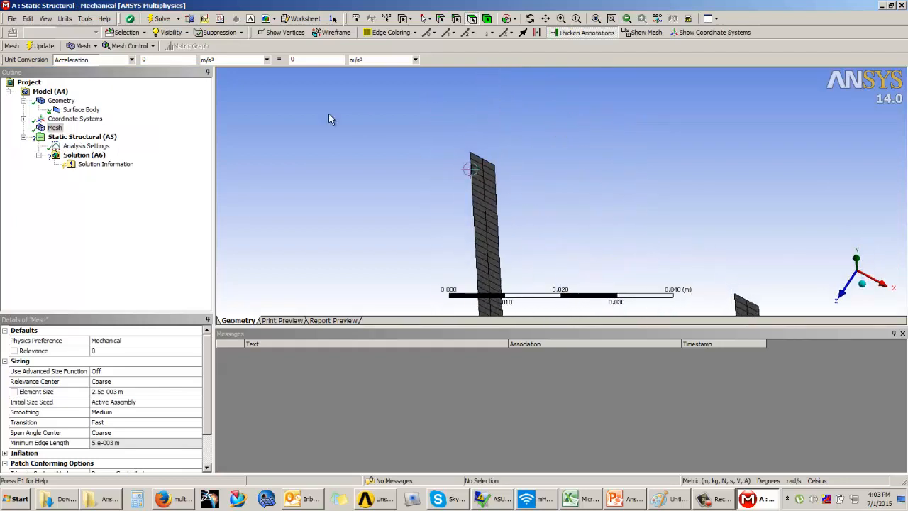
Show the meshed fork with thick shells and beams, inspect its prongs and stem, and switch the thickness display off again
click(46, 19)
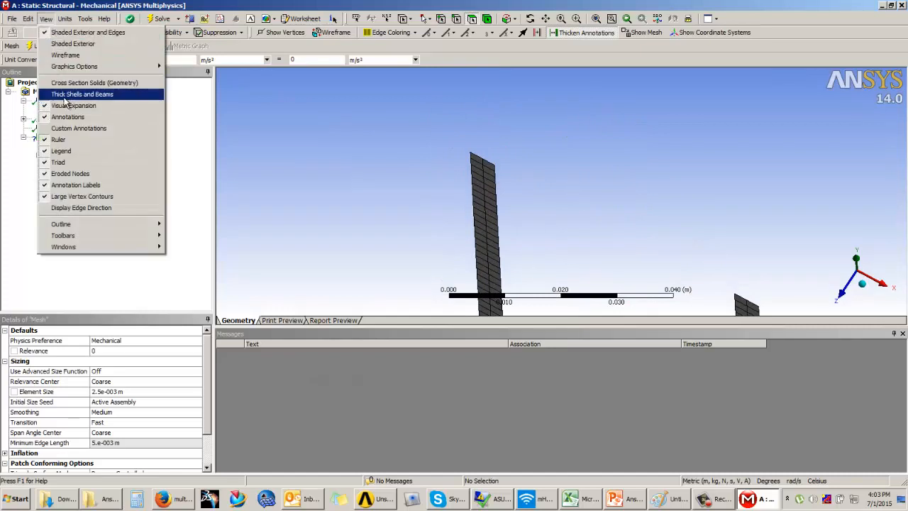
click(61, 95)
scroll(557, 140, down, 3)
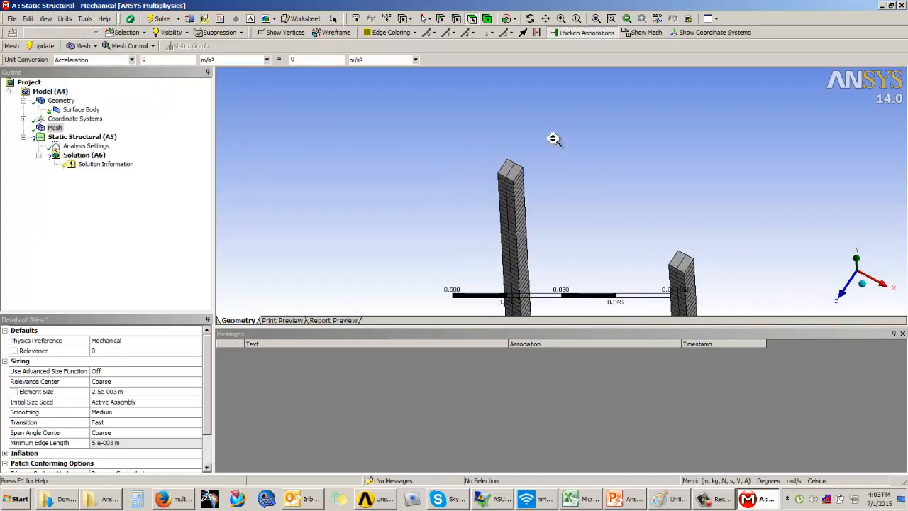
scroll(565, 145, down, 2)
mouse_move(559, 190)
middle_down()
mouse_move(572, 151)
mouse_move(570, 246)
mouse_move(560, 178)
middle_up()
scroll(573, 156, down, 3)
scroll(560, 178, up, 2)
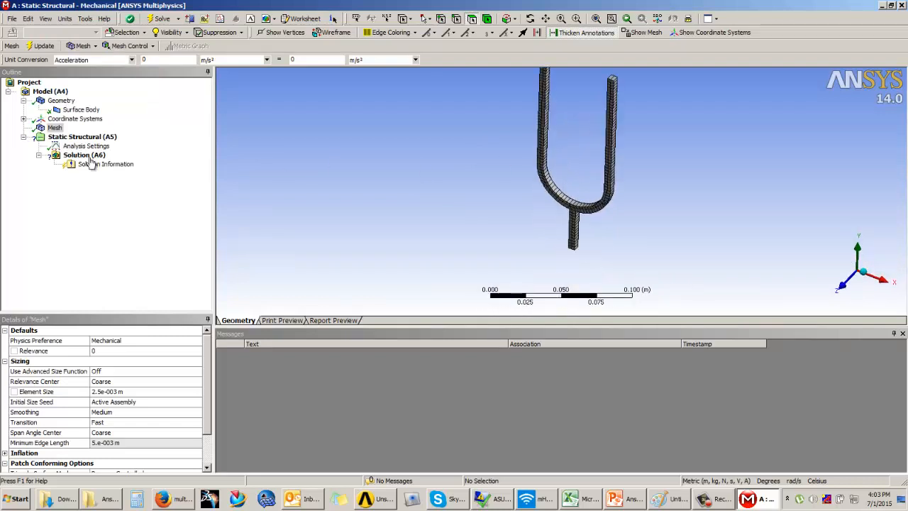
click(45, 18)
click(71, 92)
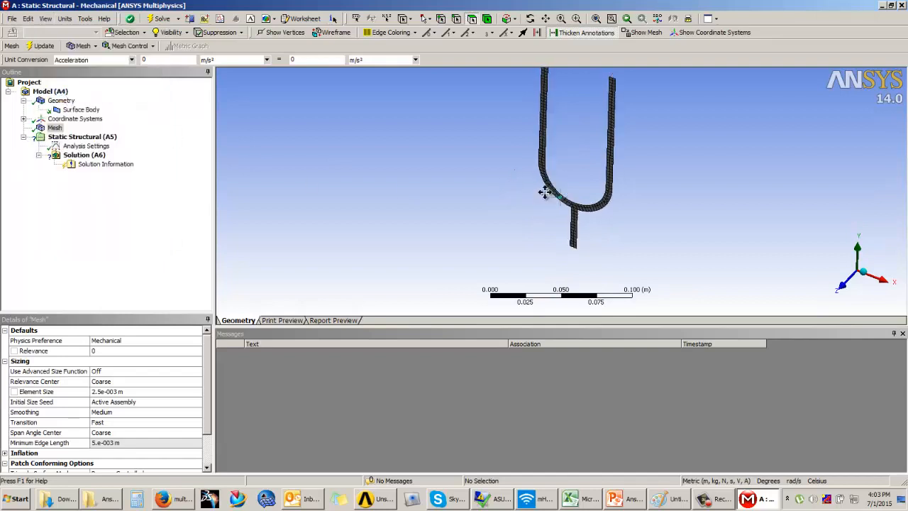
middle_drag(543, 192, 612, 355)
scroll(547, 170, down, 2)
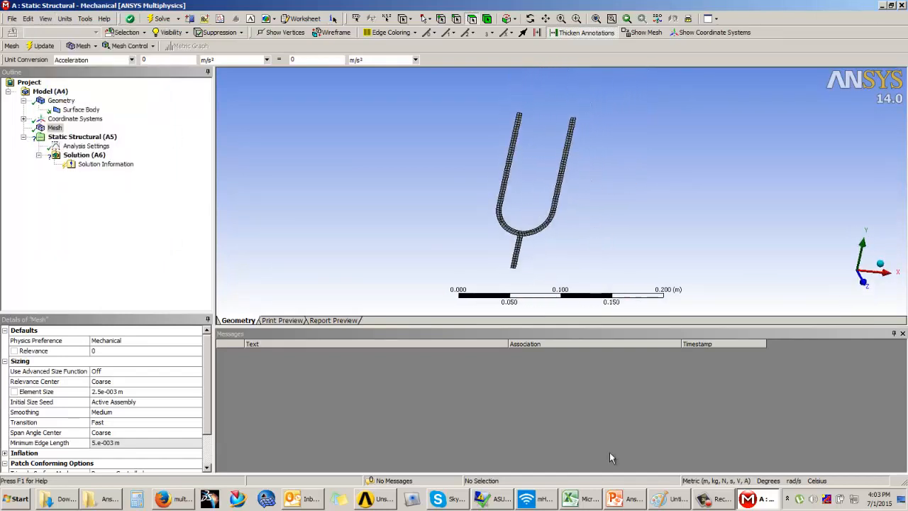
Check the fork's pressure and fixed support conditions on the PowerPoint slide, and return to ANSYS Mechanical
click(627, 499)
click(789, 480)
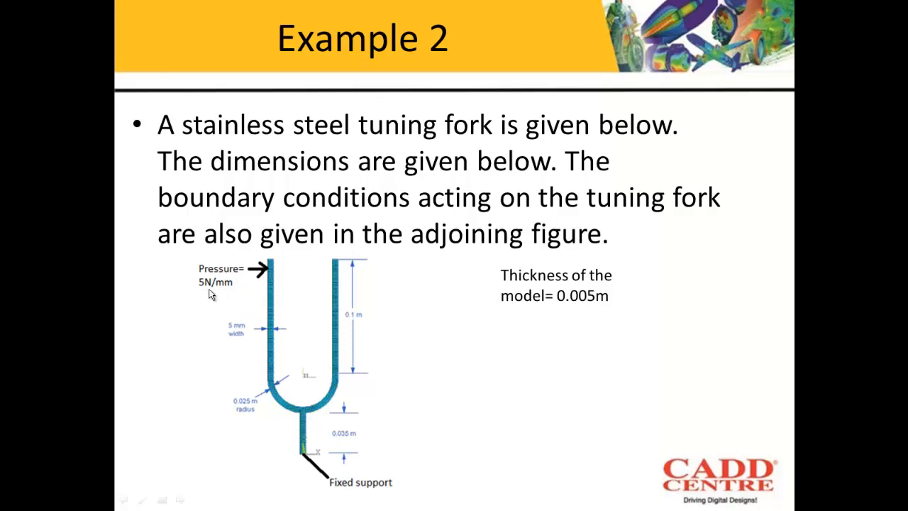
key(Escape)
click(757, 501)
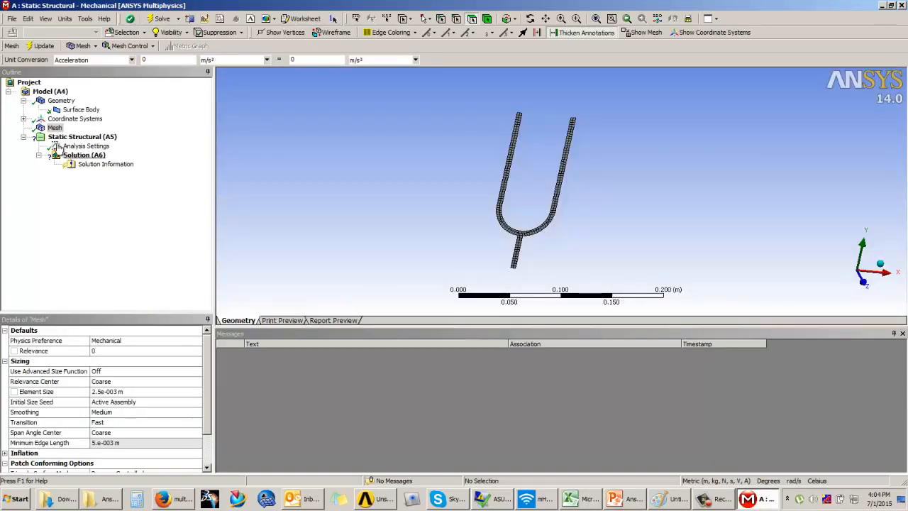
Add a Fixed Support to the static structural analysis on the bottom edge of the fork's stem
click(57, 138)
click(143, 46)
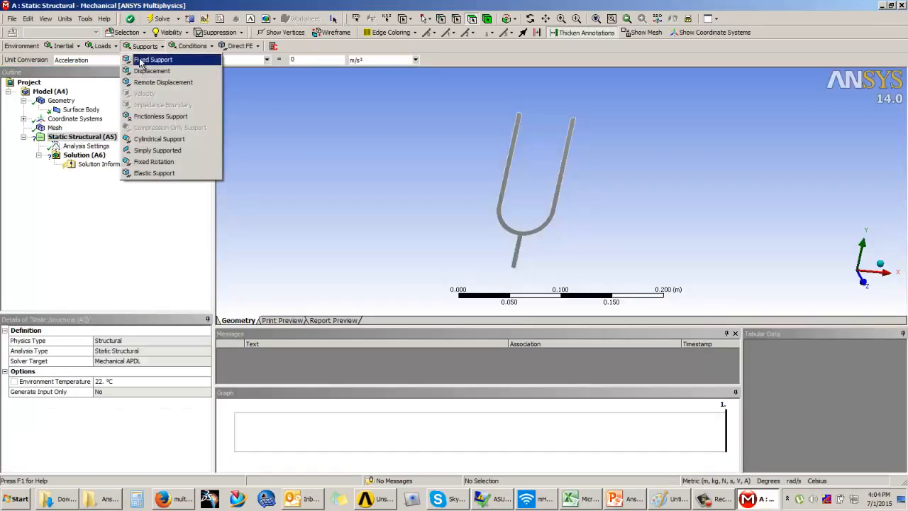
click(149, 61)
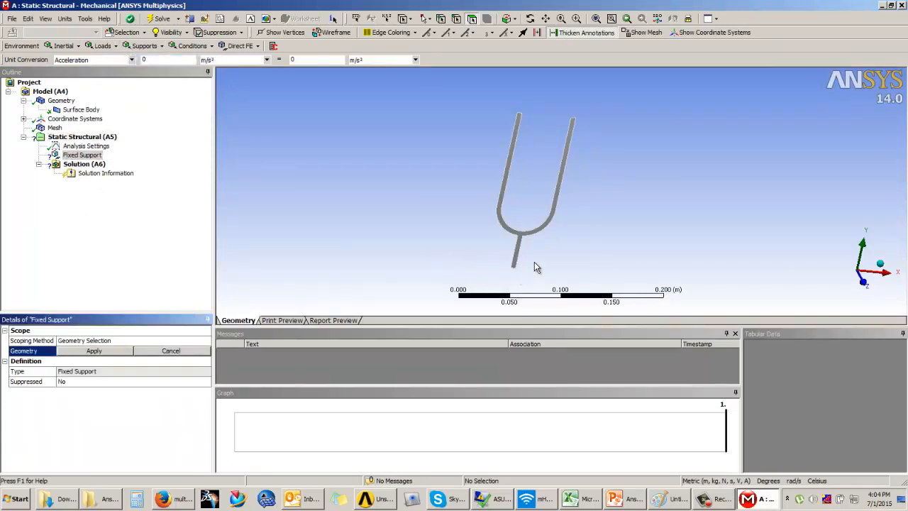
scroll(533, 263, up, 3)
ctrl+middle_drag(523, 266, 560, 131)
scroll(534, 163, up, 7)
ctrl+middle_drag(528, 165, 513, 222)
scroll(510, 220, up, 2)
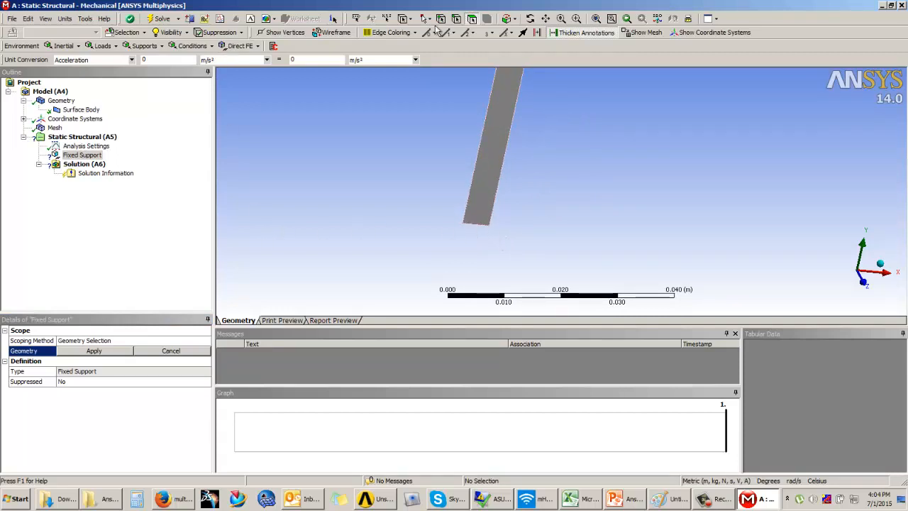
click(487, 233)
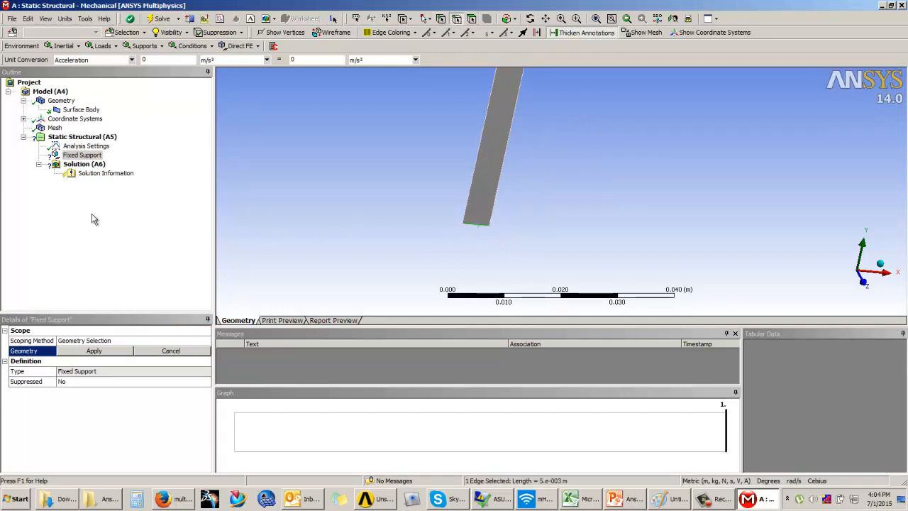
click(92, 350)
ctrl+middle_drag(456, 177, 458, 221)
scroll(483, 182, down, 3)
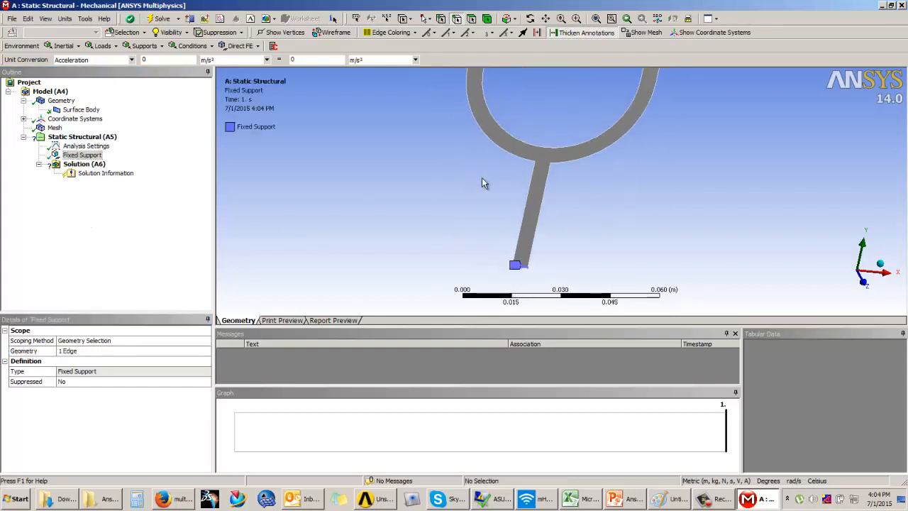
scroll(482, 182, up, 1)
ctrl+middle_drag(482, 129, 521, 213)
ctrl+middle_drag(531, 127, 509, 285)
scroll(388, 192, down, 2)
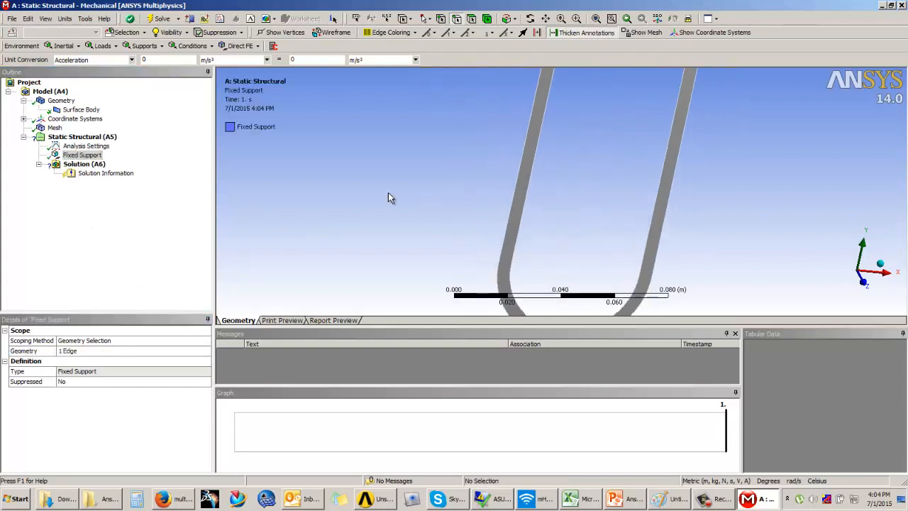
click(102, 45)
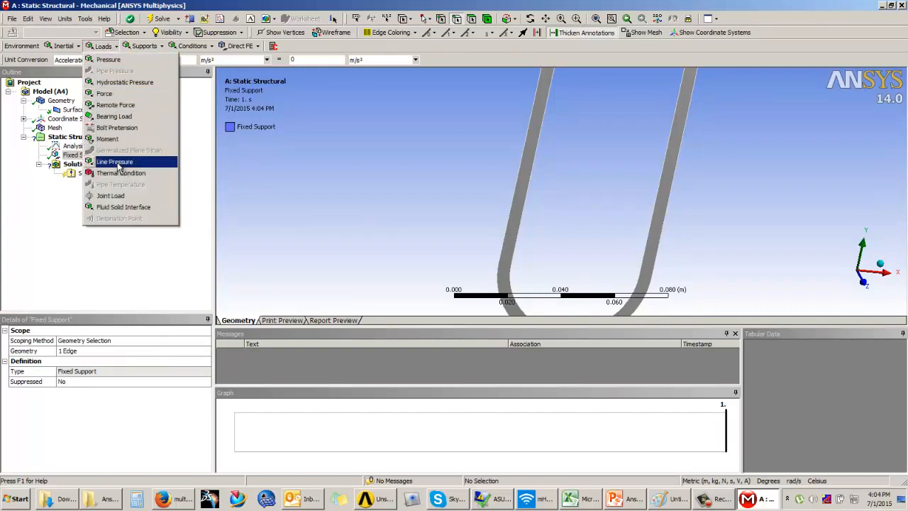
click(113, 63)
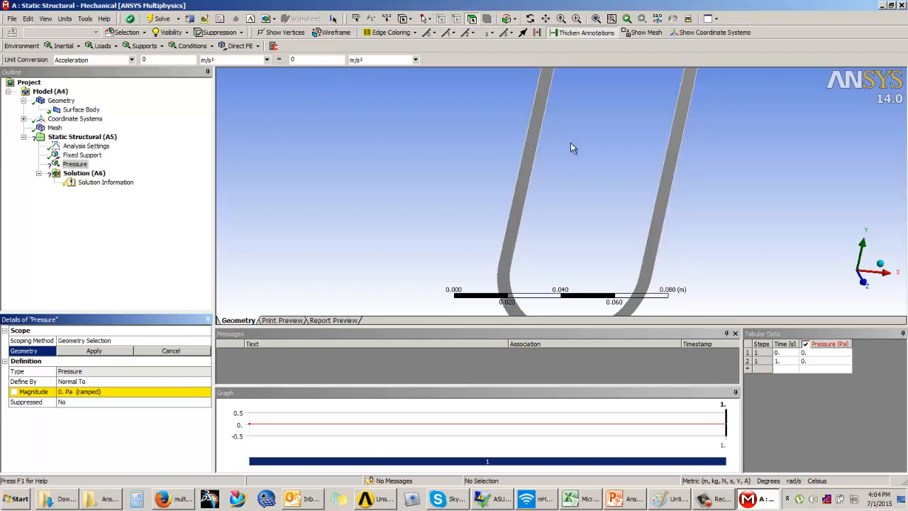
middle_drag(499, 173, 537, 179)
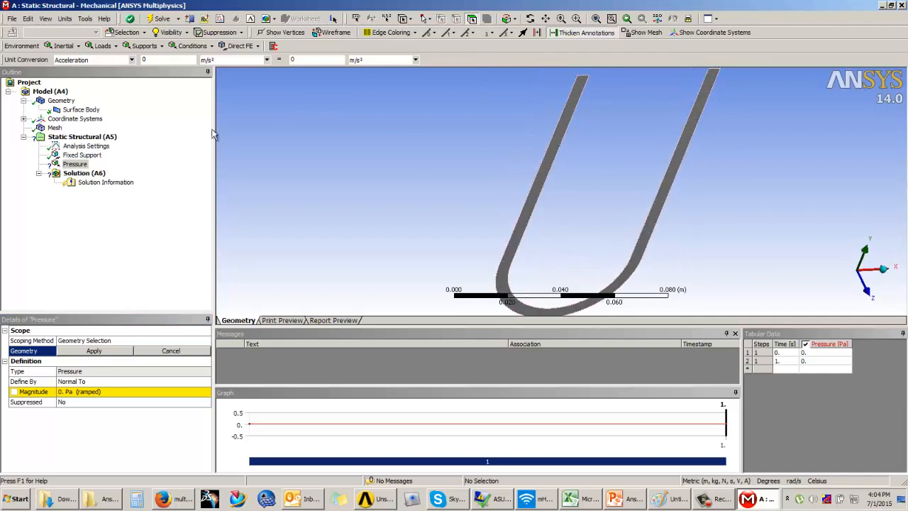
right_click(83, 166)
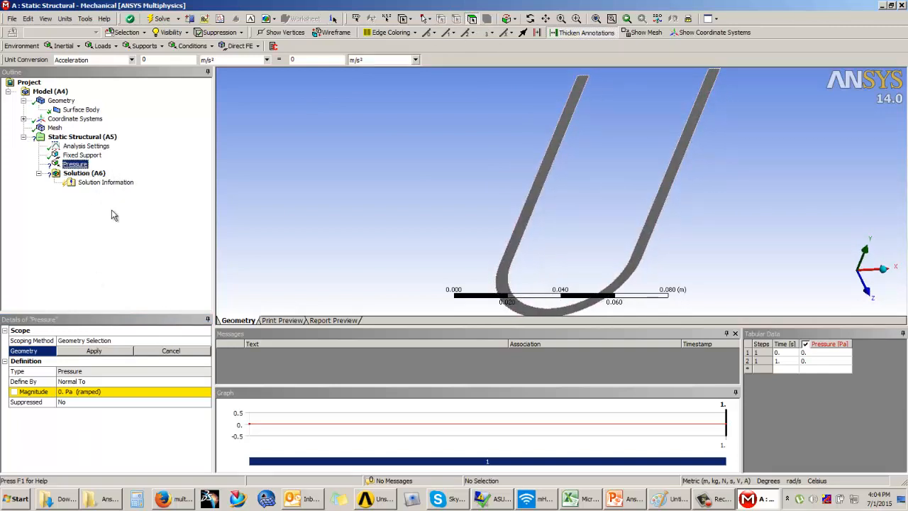
click(103, 213)
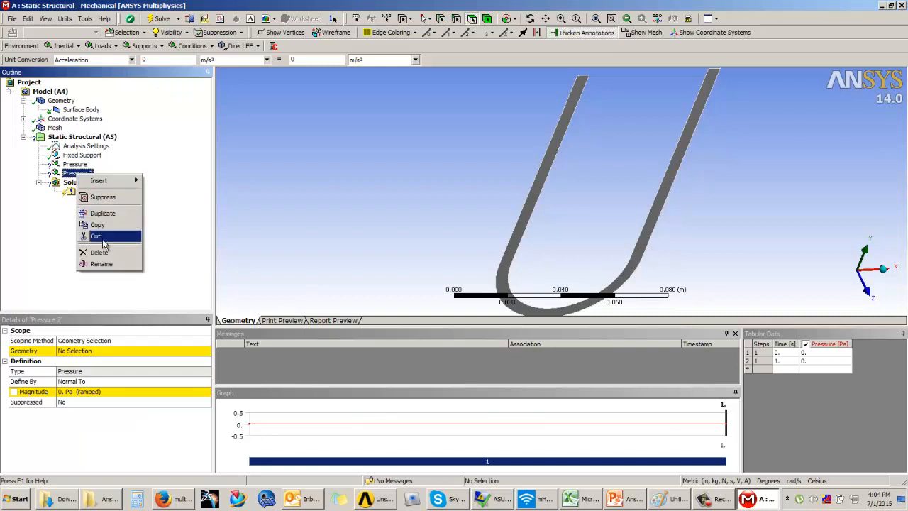
click(99, 252)
click(457, 283)
click(75, 164)
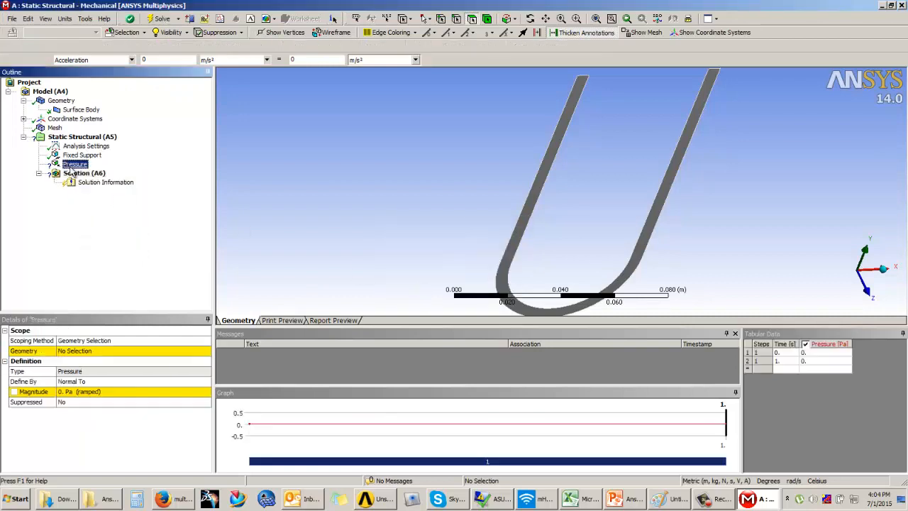
right_click(74, 164)
click(99, 244)
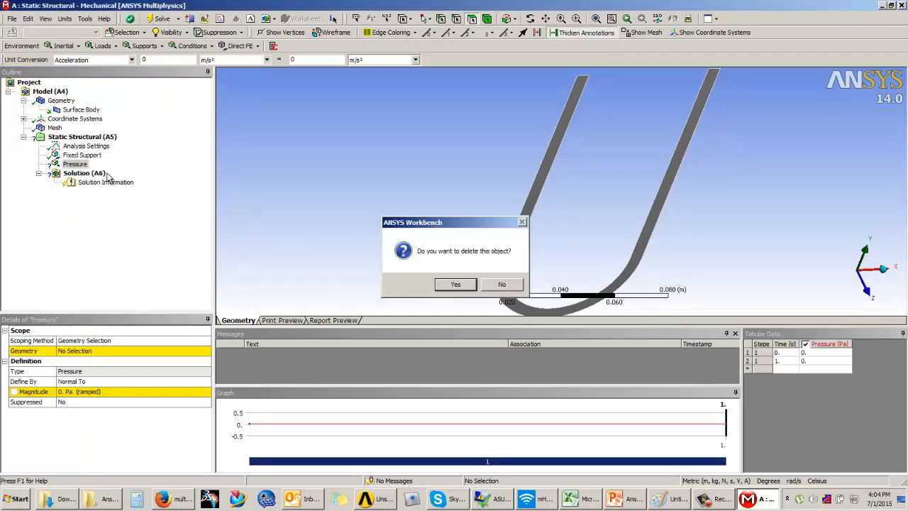
click(446, 285)
Add a Line Pressure load to the static structural analysis on the outer straight edge of the left prong
click(84, 137)
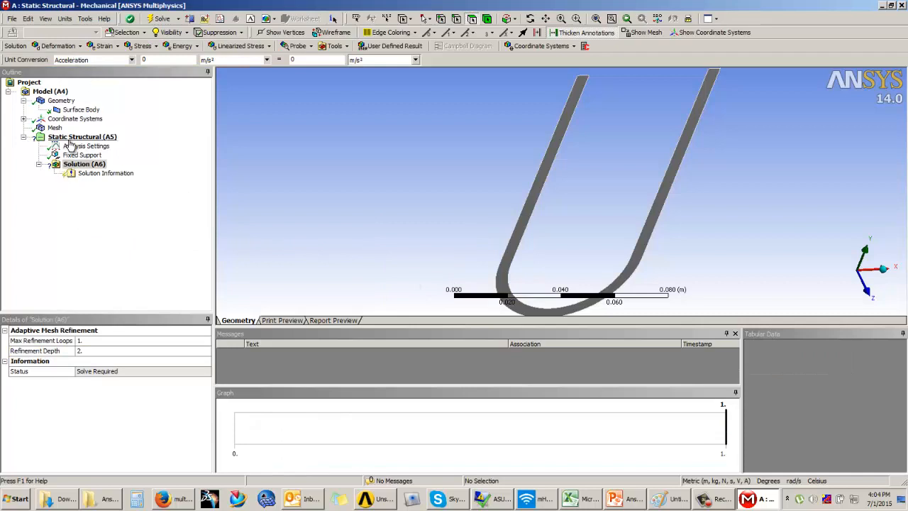
click(103, 46)
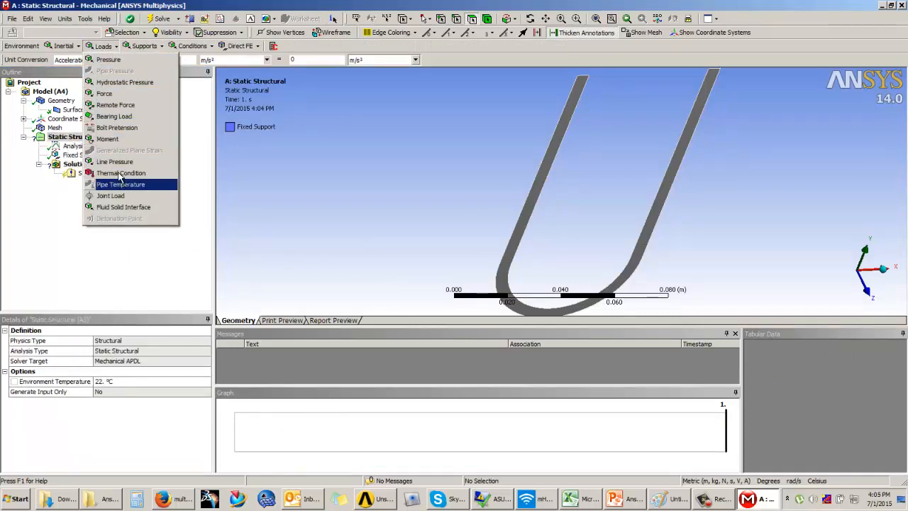
click(117, 162)
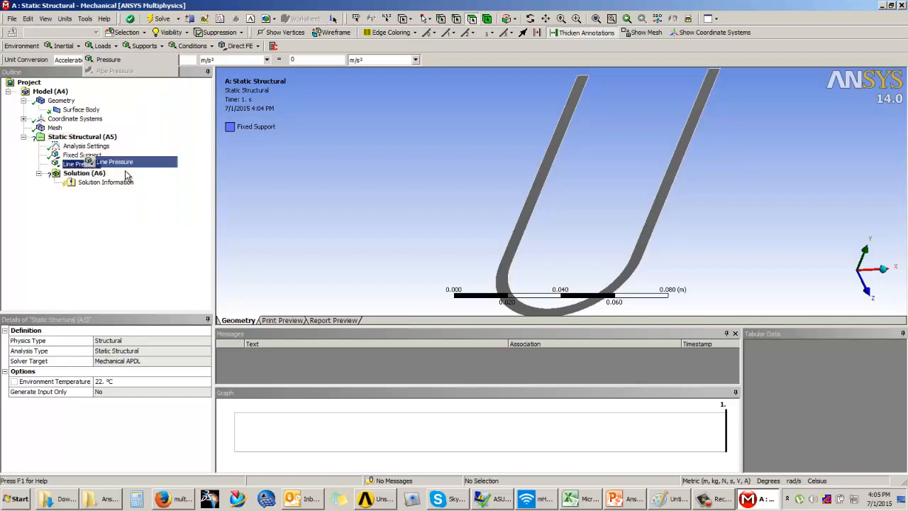
click(548, 163)
click(95, 351)
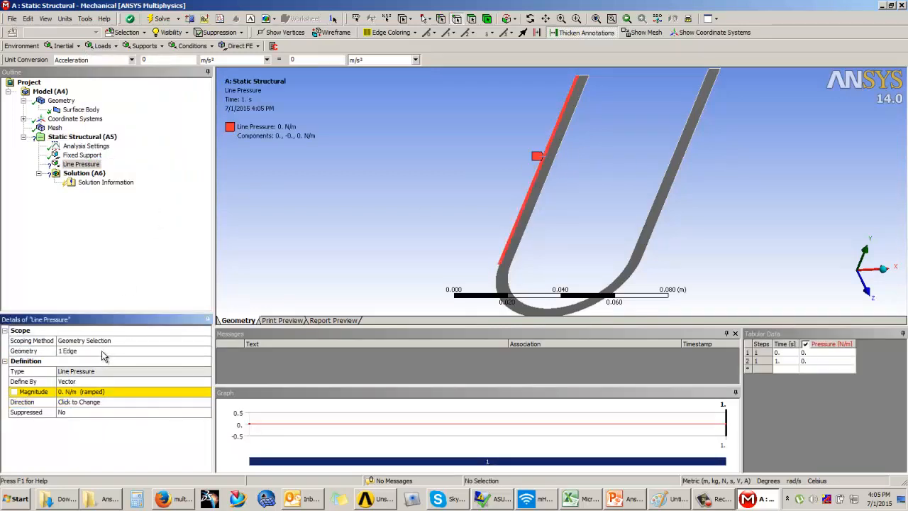
Switch the units to Metric (mm, kg, N, s, mV, mA) and set the line pressure magnitude to 5 N/mm
click(94, 391)
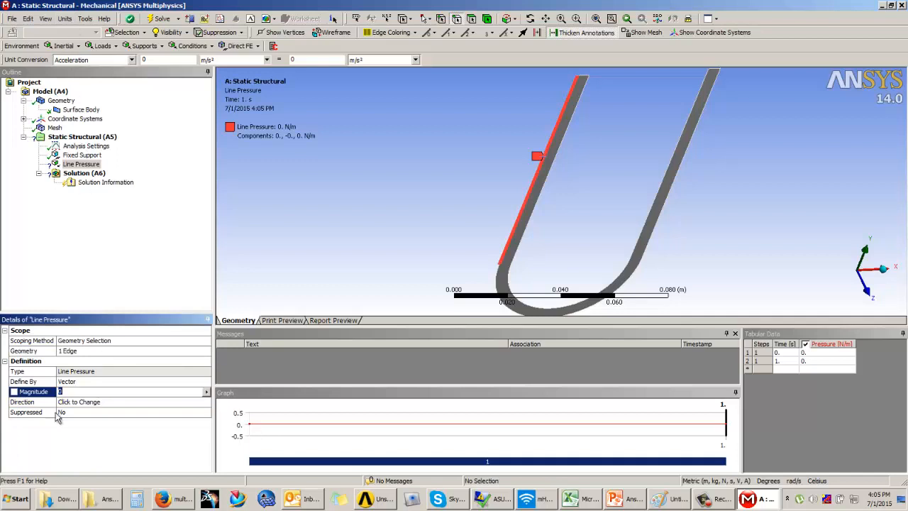
click(64, 19)
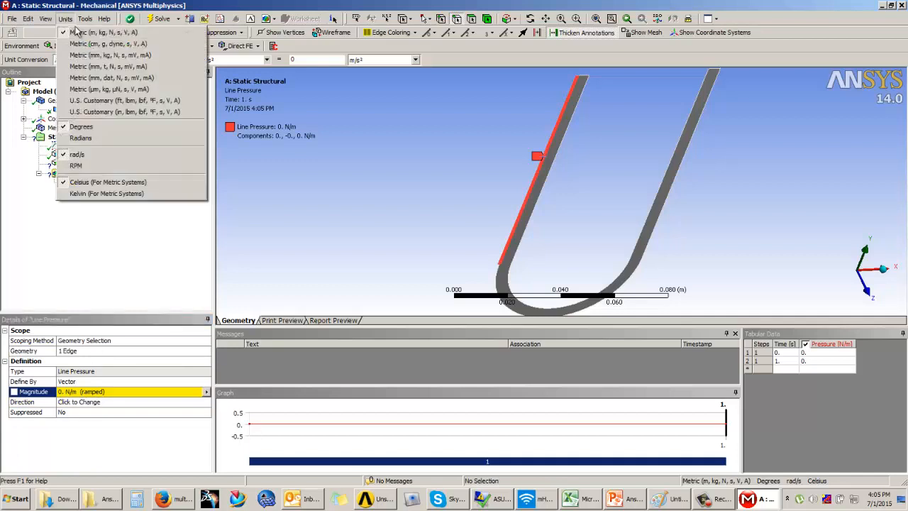
click(92, 59)
click(86, 391)
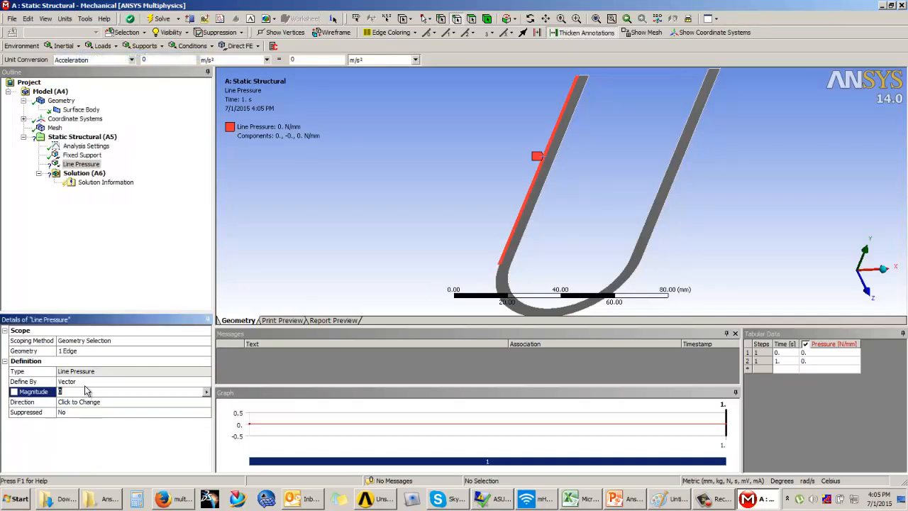
key(Return)
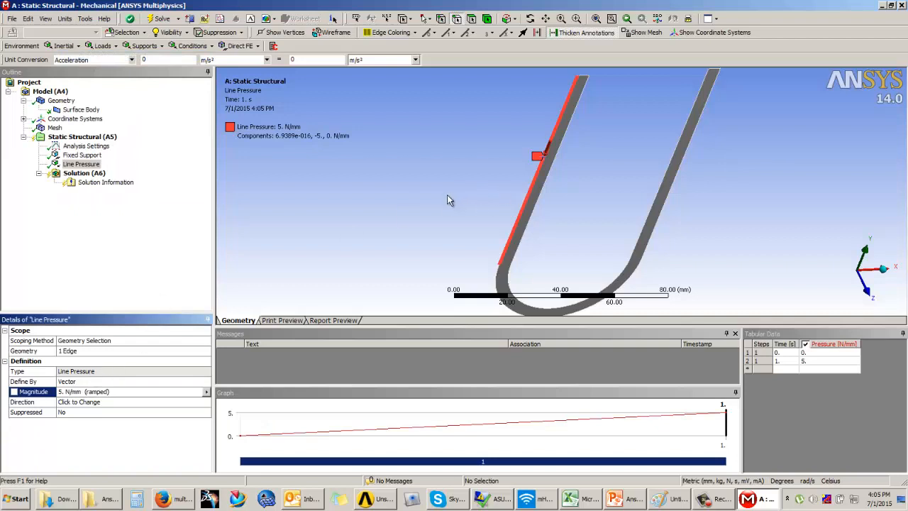
Set the line pressure direction along the left prong's short top edge, pointing inward in the positive X direction
middle_drag(519, 202, 268, 205)
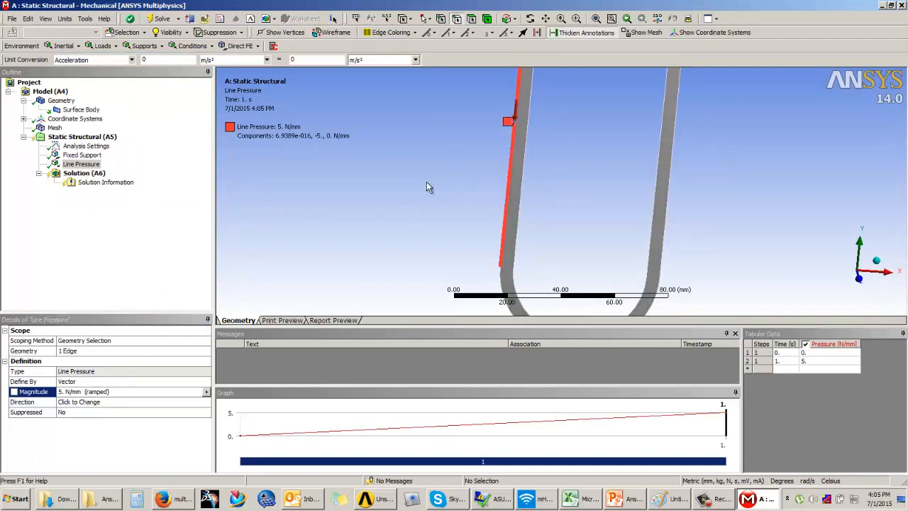
middle_drag(427, 183, 453, 196)
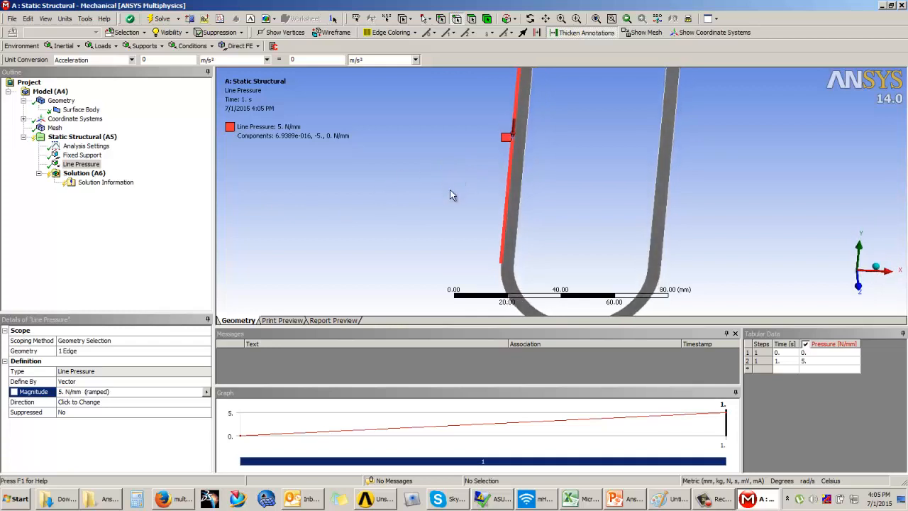
click(80, 403)
scroll(523, 241, up, 8)
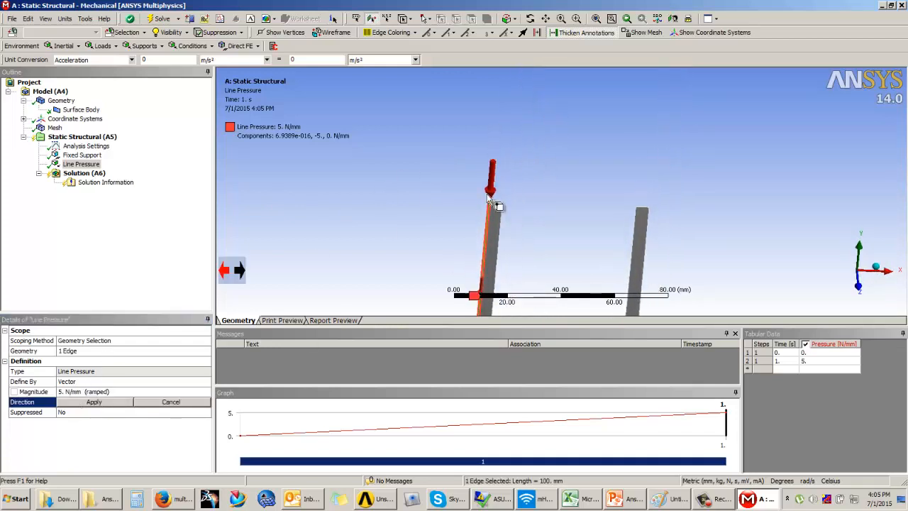
click(389, 221)
scroll(511, 192, down, 8)
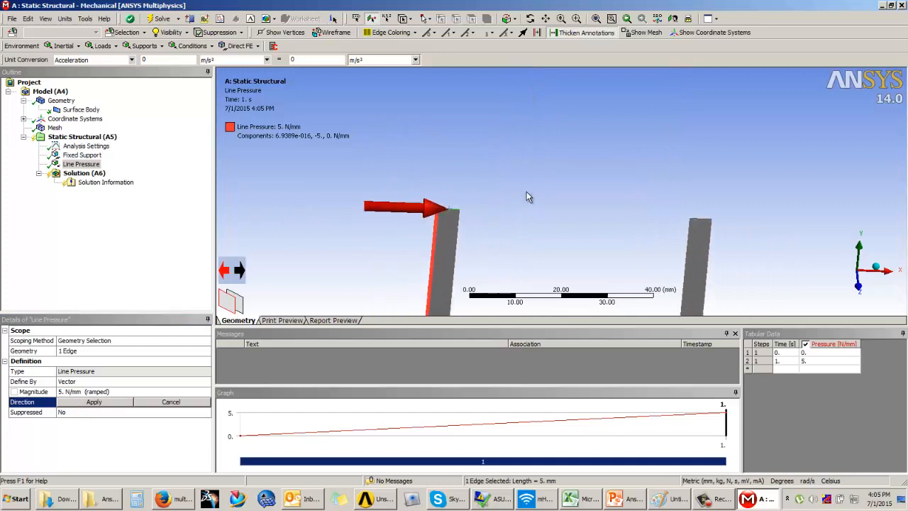
ctrl+middle_drag(545, 184, 568, 133)
click(98, 402)
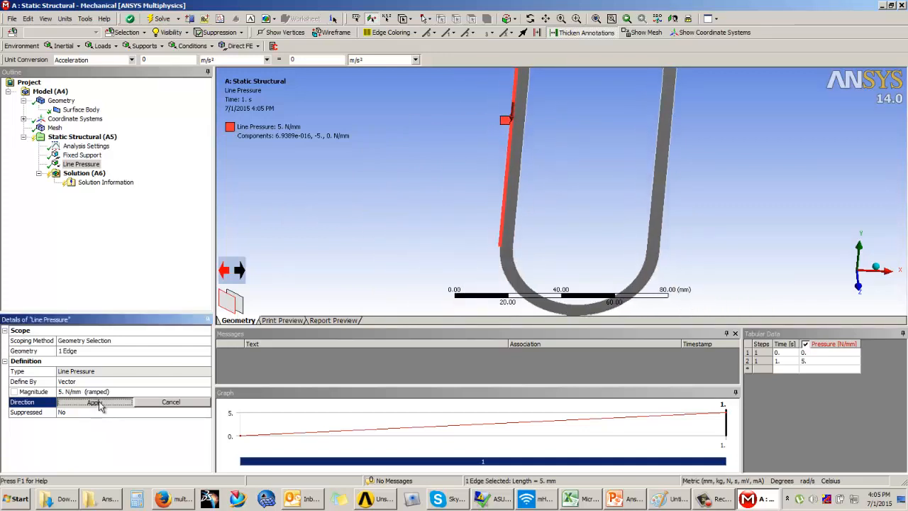
Display the fixed support and the line pressure together on the whole fork to check both boundary conditions
scroll(433, 203, down, 4)
middle_drag(545, 186, 547, 227)
scroll(602, 224, down, 3)
ctrl+middle_drag(614, 227, 581, 190)
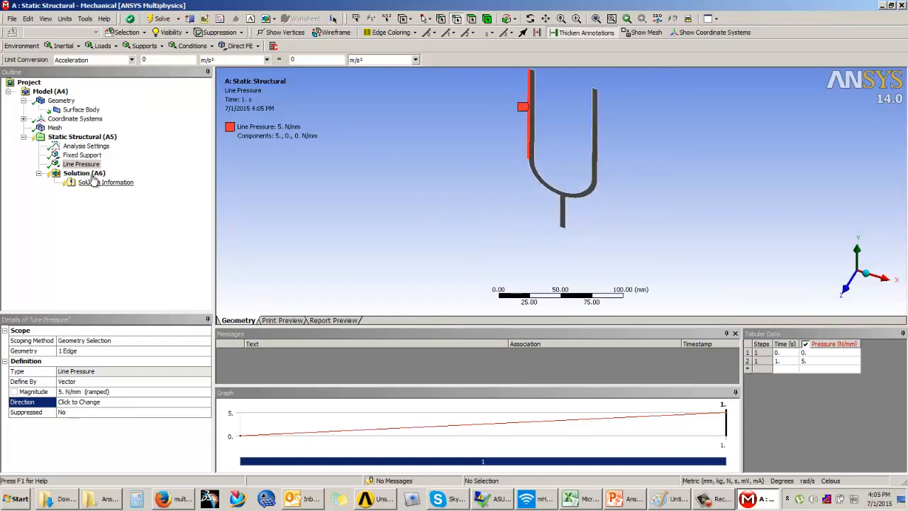
click(81, 155)
ctrl+click(81, 163)
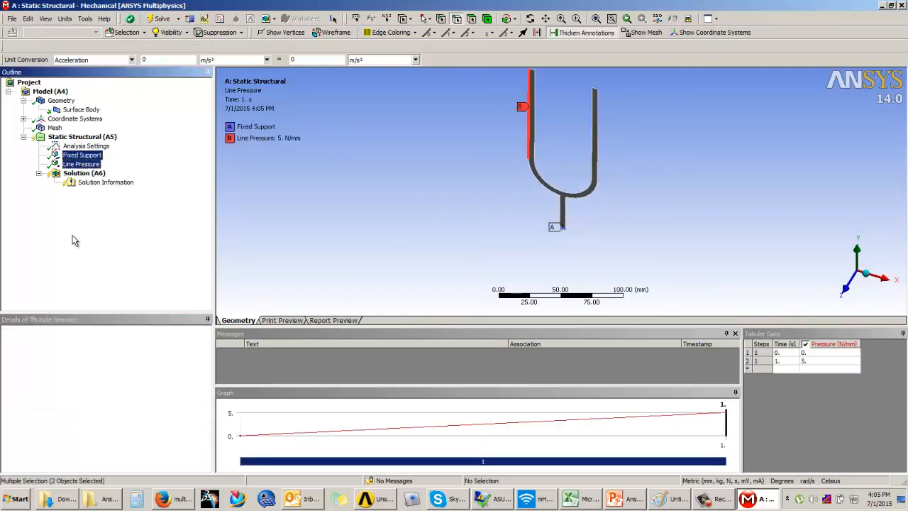
Add total deformation, equivalent (von-Mises) stress and equivalent (von-Mises) strain results to the solution of the static structural analysis
click(84, 173)
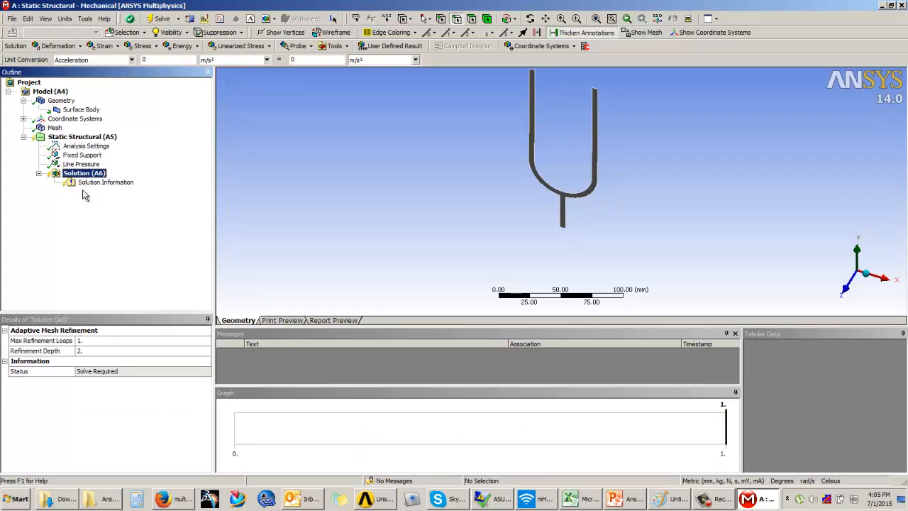
click(61, 46)
click(71, 59)
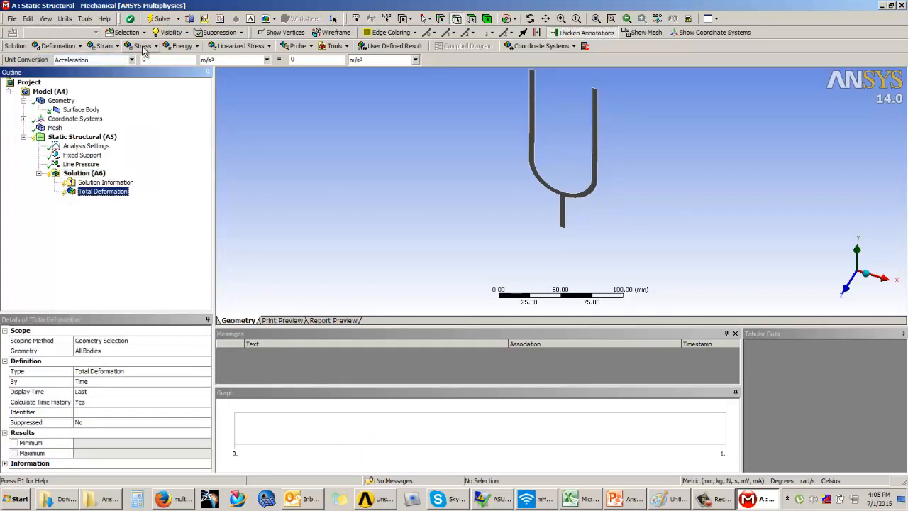
click(143, 47)
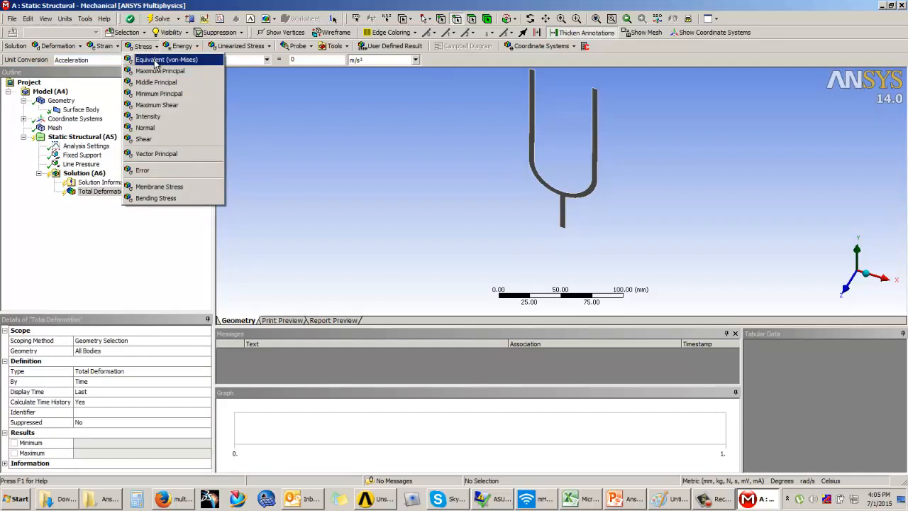
click(156, 62)
click(104, 45)
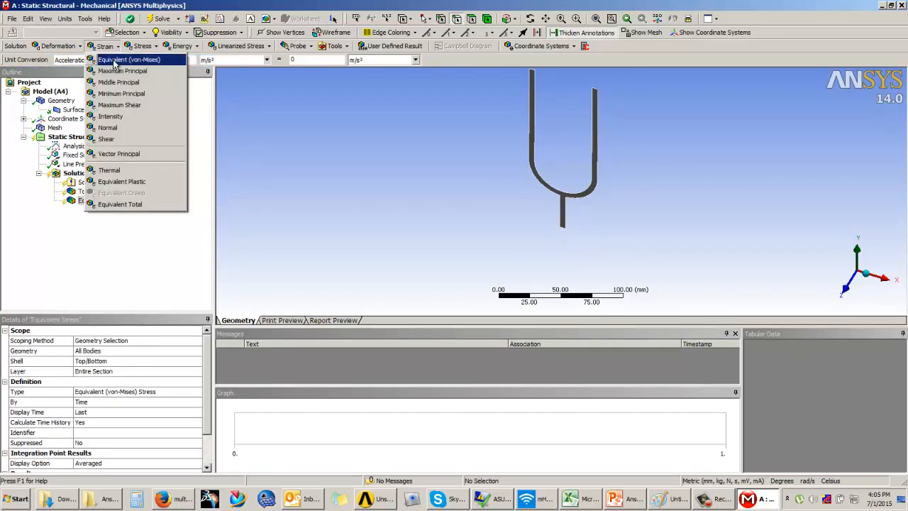
click(106, 59)
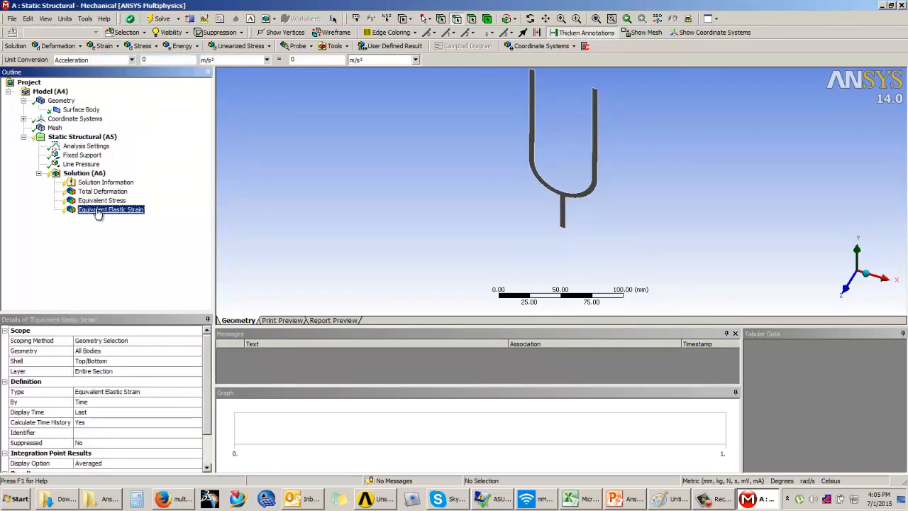
Add a directional deformation result oriented along the X axis and solve the static structural analysis
click(57, 45)
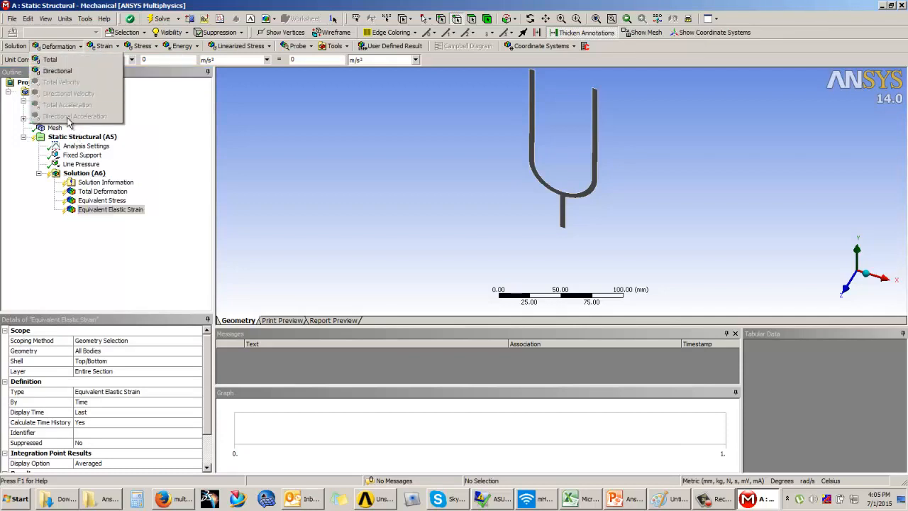
click(64, 71)
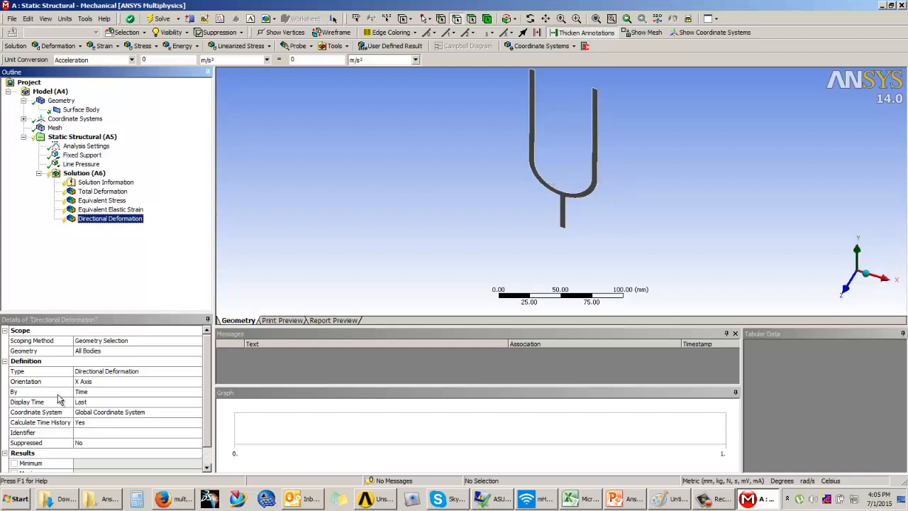
click(99, 382)
right_click(83, 175)
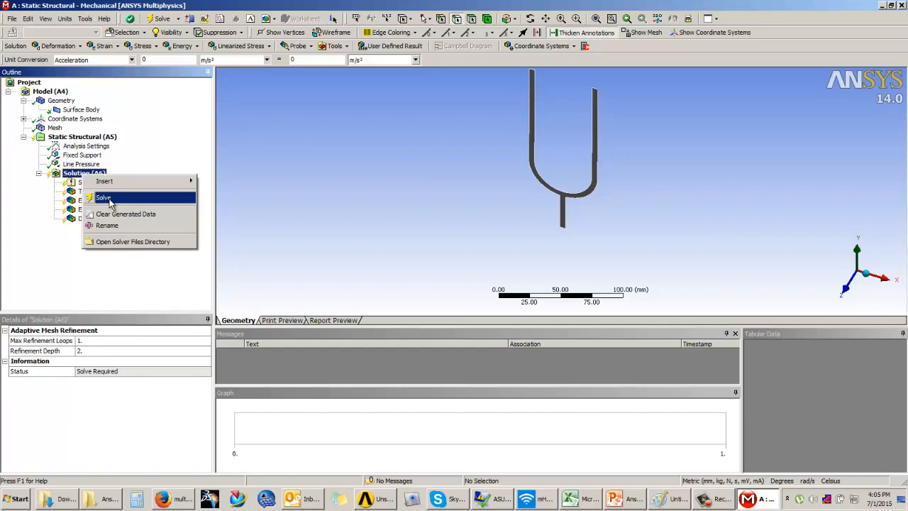
click(110, 204)
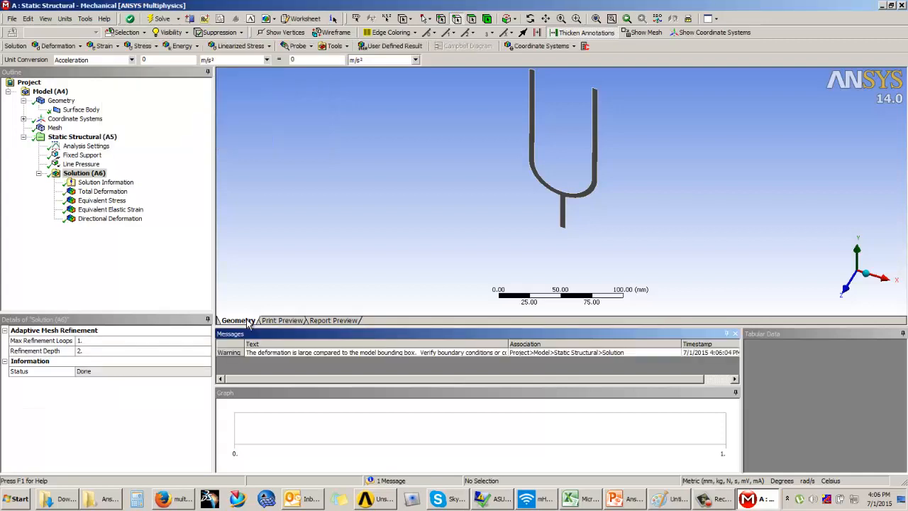
Display the total deformation result and examine its distribution over both prongs of the fork
click(119, 192)
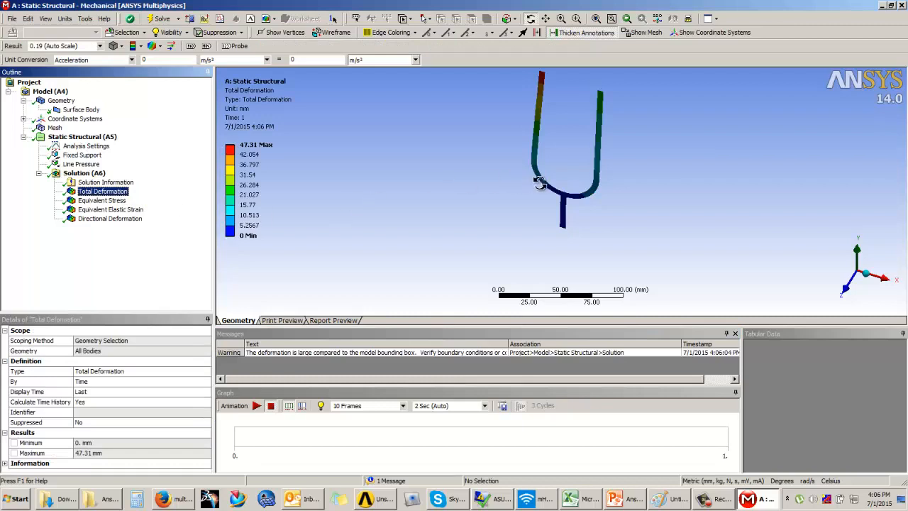
middle_drag(542, 183, 575, 154)
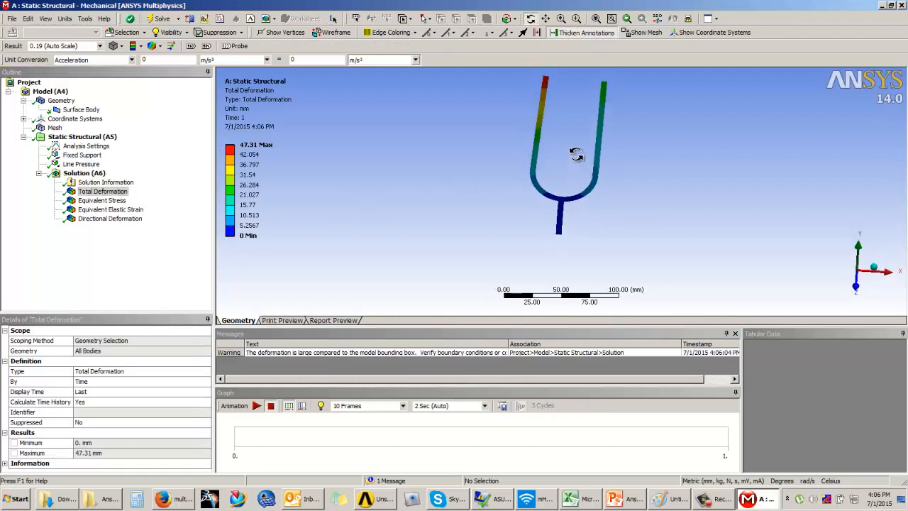
scroll(556, 171, up, 2)
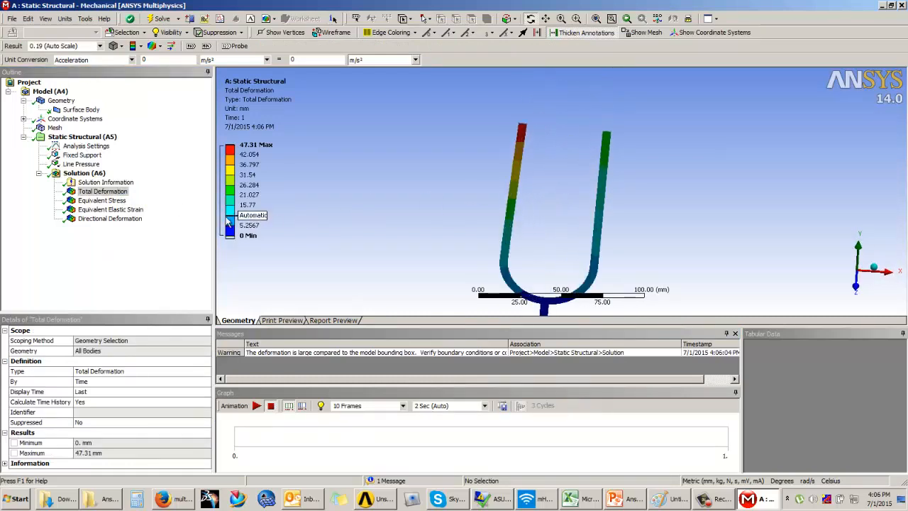
Display the equivalent stress result and examine it at the stem, the curved base and the prongs
click(106, 201)
middle_drag(561, 186, 553, 147)
drag(553, 161, 544, 154)
mouse_move(545, 145)
middle_down()
mouse_move(543, 159)
mouse_move(541, 129)
middle_up()
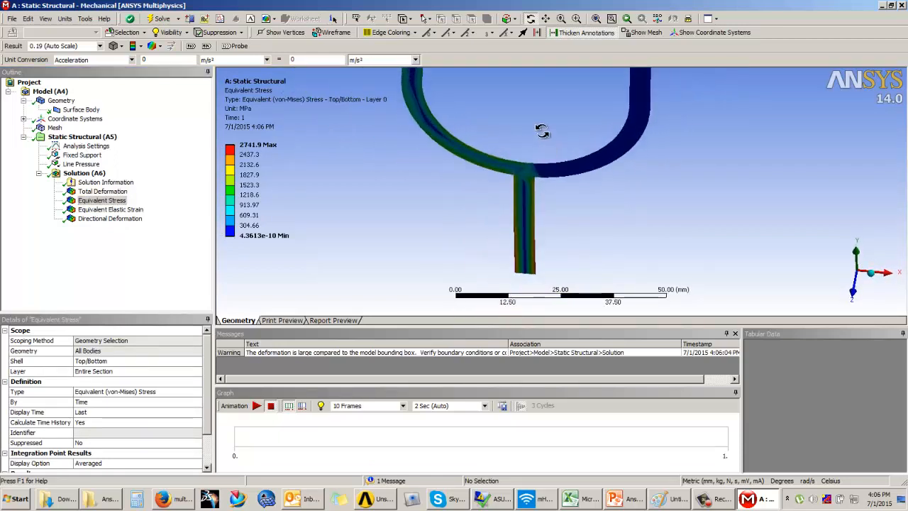
ctrl+middle_drag(537, 89, 542, 258)
shift+middle_drag(542, 258, 434, 198)
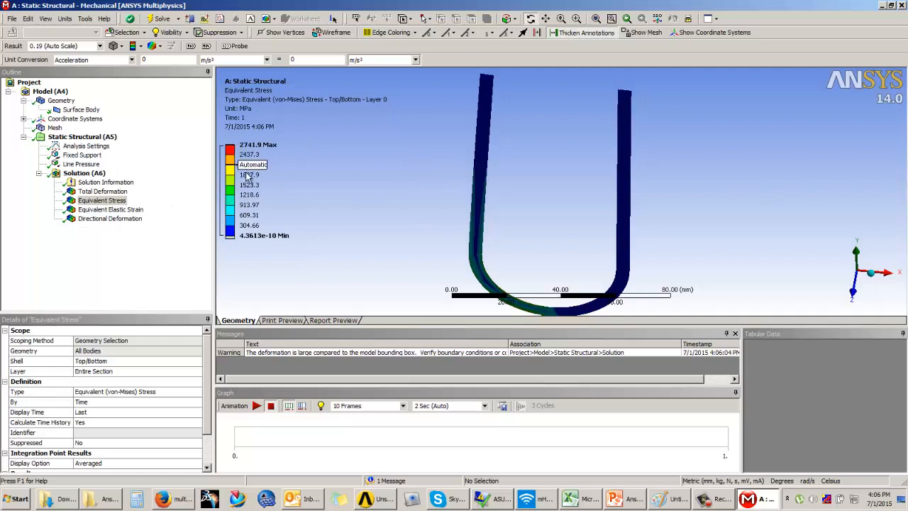
Compare the equivalent elastic strain result with the equivalent stress and X-axis directional deformation results
click(111, 210)
click(119, 220)
click(117, 210)
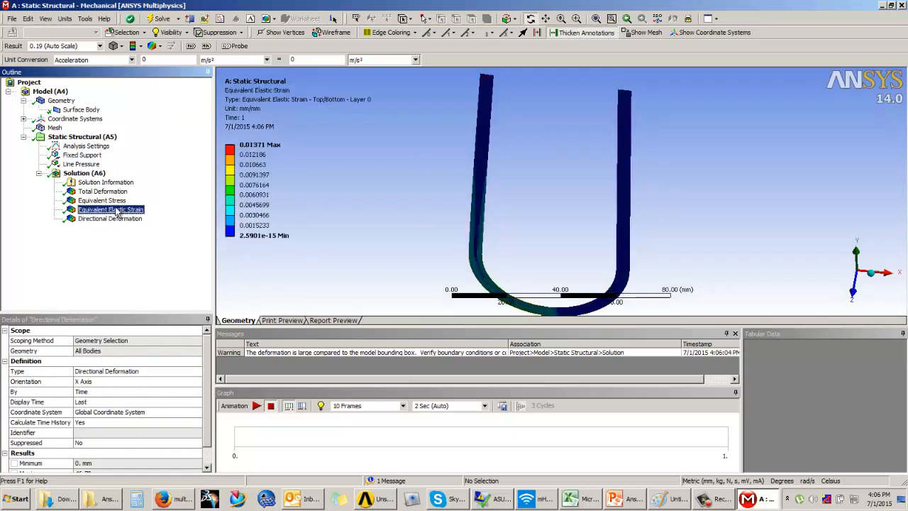
click(113, 201)
click(113, 210)
click(117, 219)
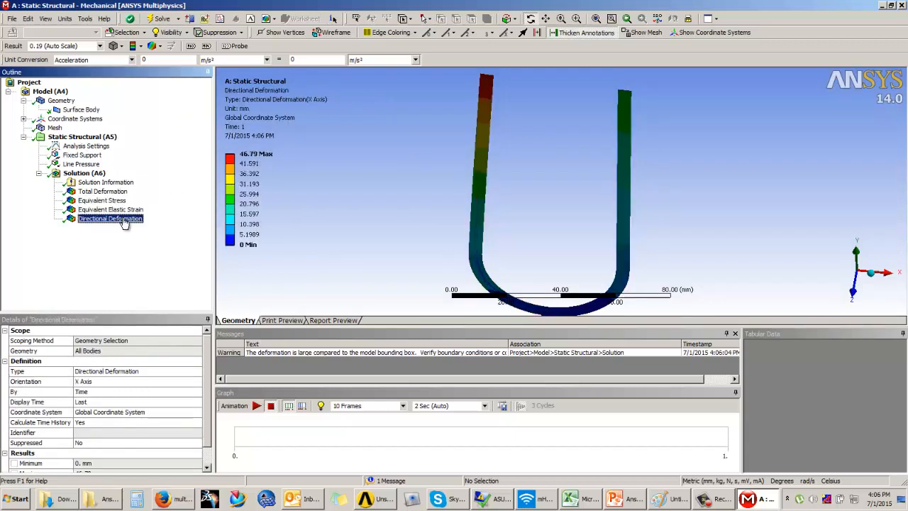
Review all four results in turn from total deformation on, ending with the X-axis directional deformation shown on the whole fork
click(105, 192)
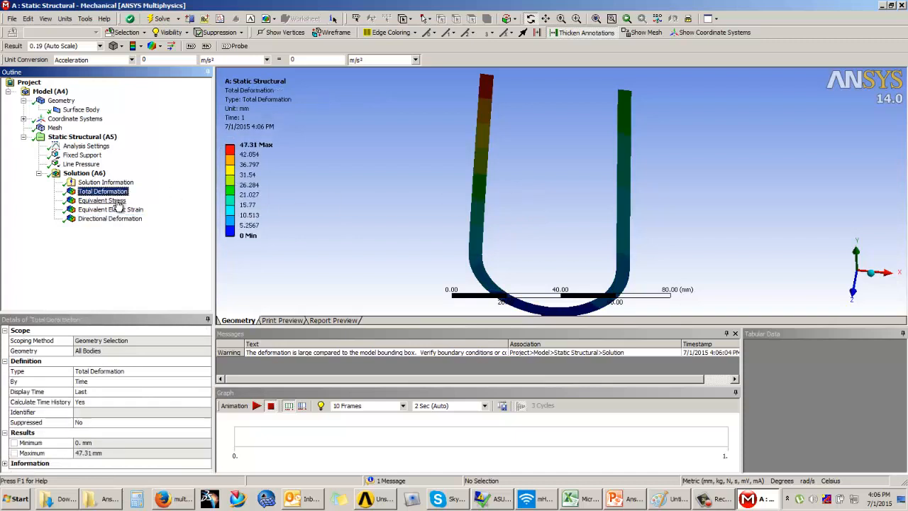
click(106, 200)
click(117, 210)
click(124, 220)
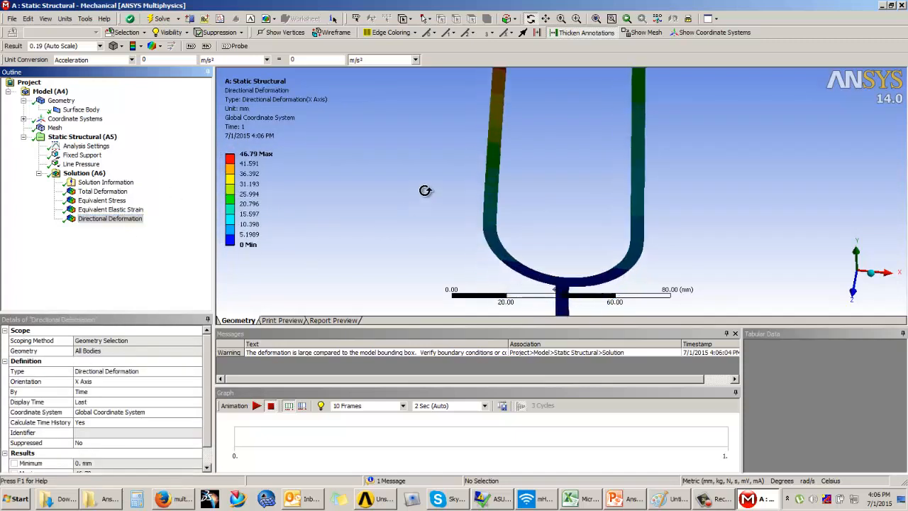
drag(534, 191, 597, 190)
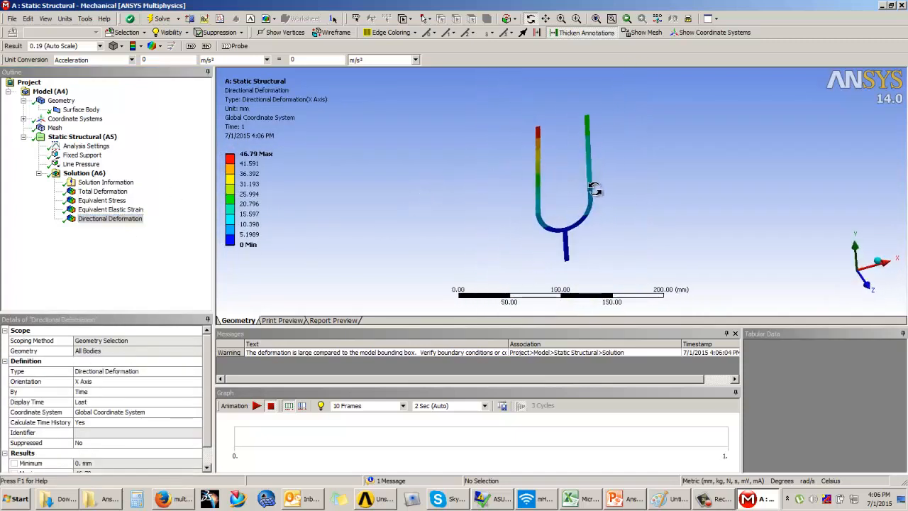
scroll(599, 190, up, 4)
scroll(599, 190, down, 2)
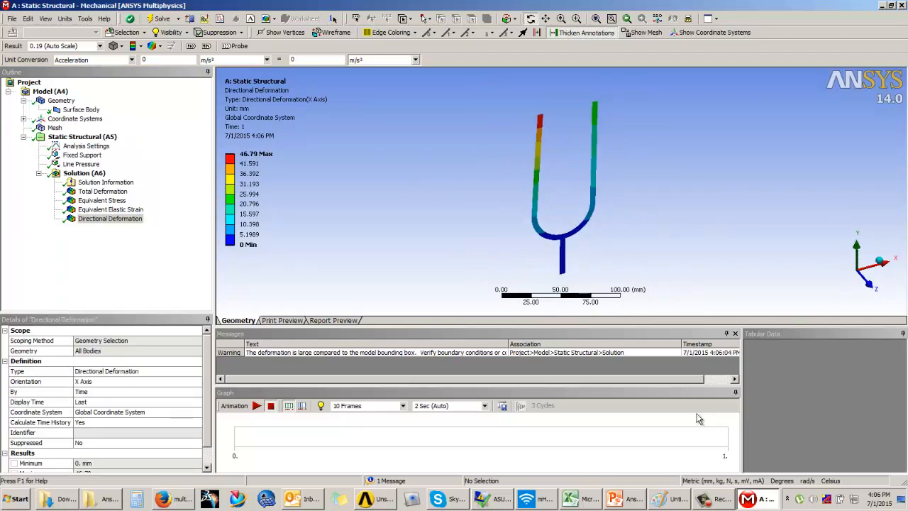
click(721, 499)
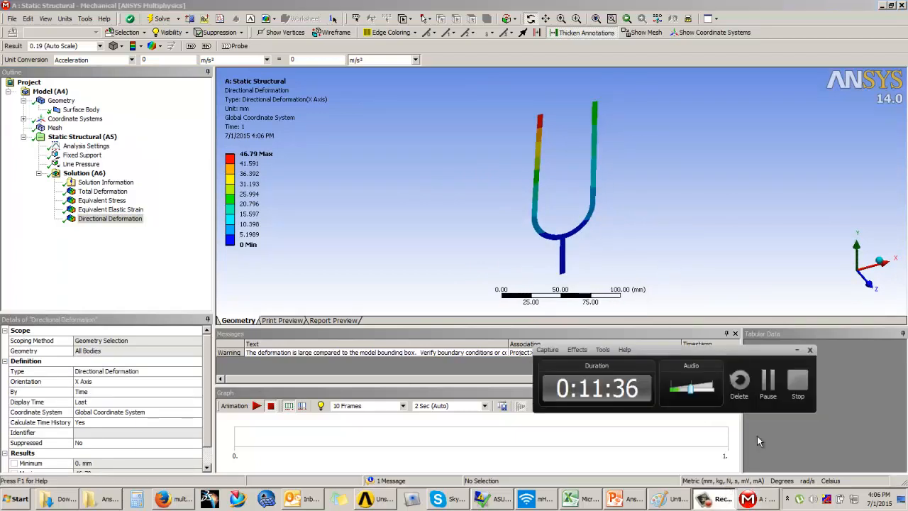